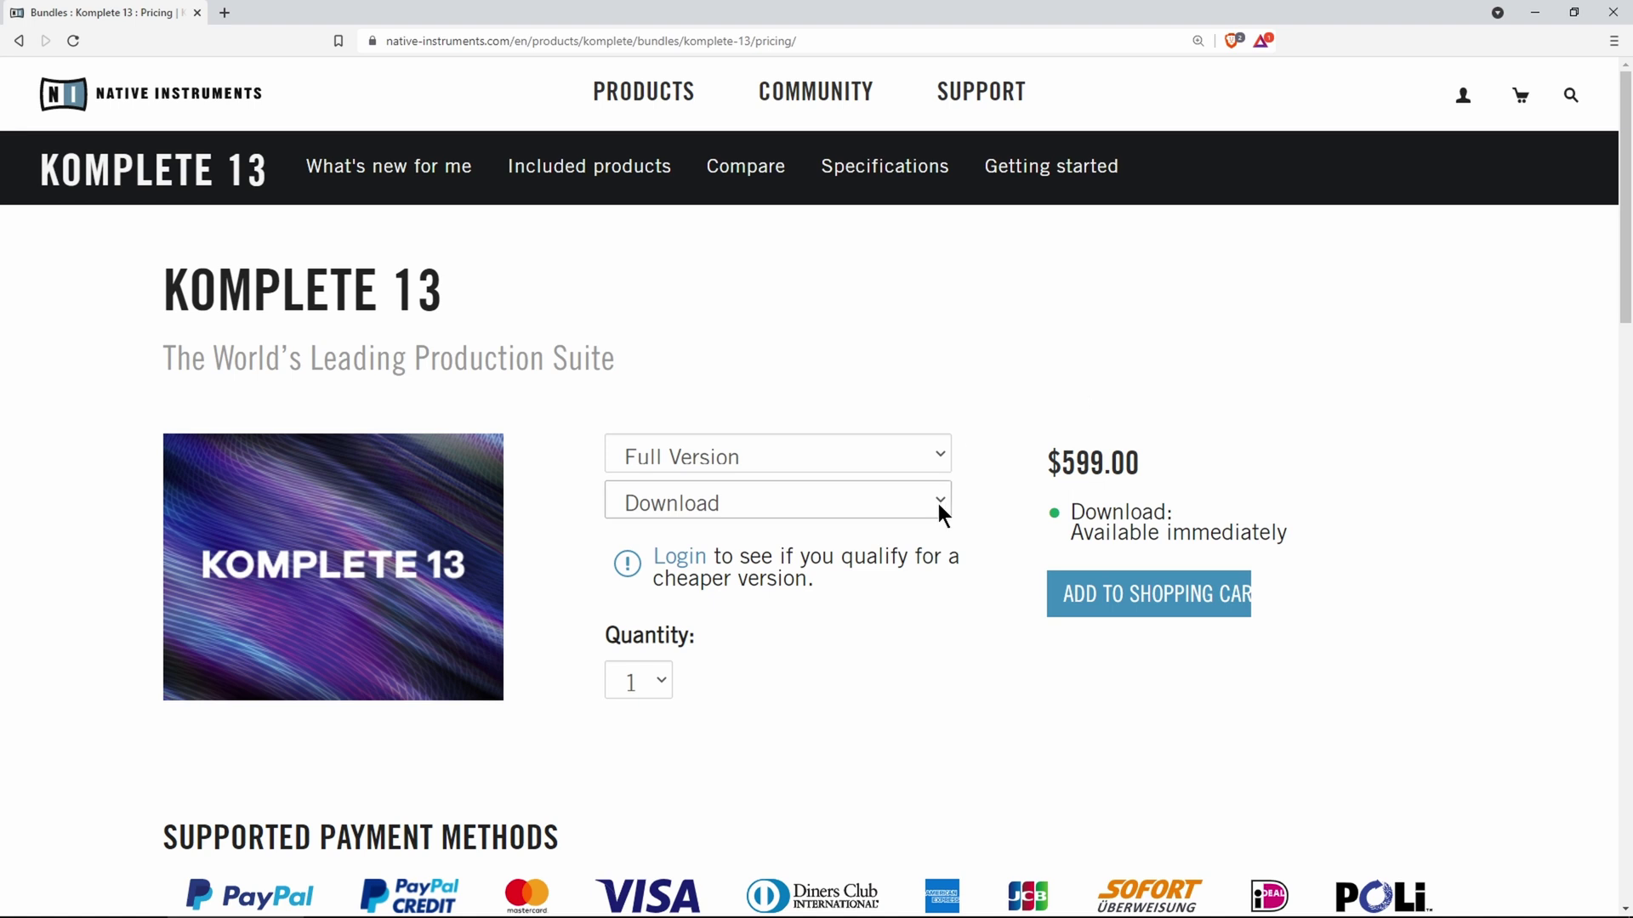
Check the Komplete 13 pricing page's Download and Product Box purchase options.
{"action": "left_click", "coordinate": [939, 507]}
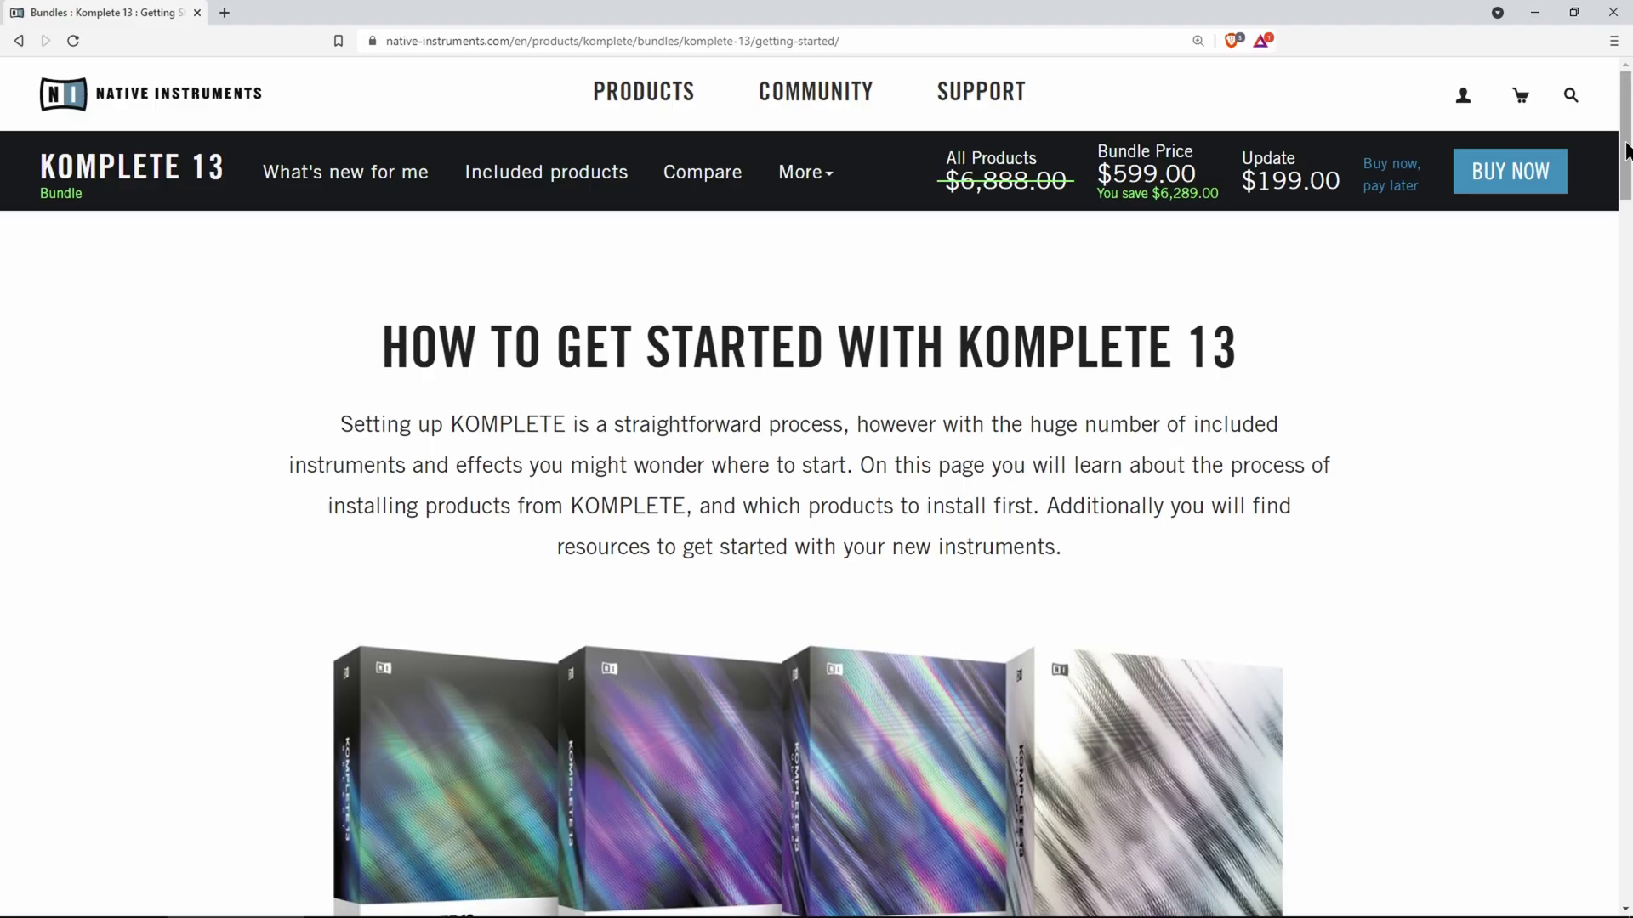
Read down the guide, marking 'hard drive or' and 'Access from there', to the open-standalone-first advice.
{"action": "left_click_drag", "start_coordinate": [1626, 151], "coordinate": [1618, 319]}
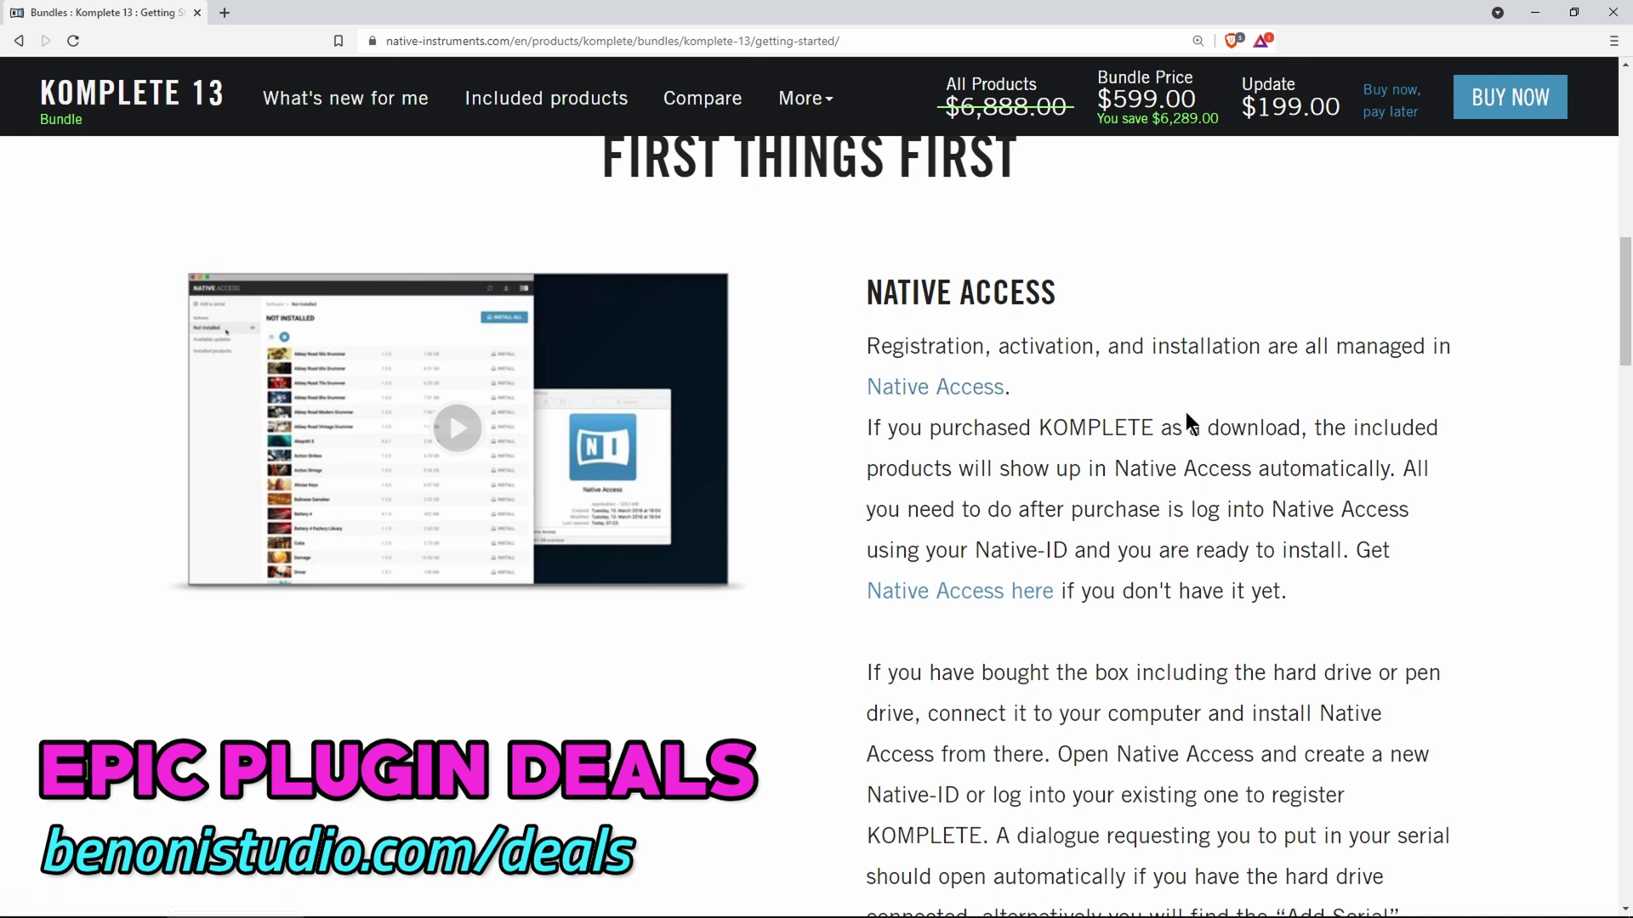
{"action": "scroll", "coordinate": [1470, 454], "scroll_direction": "down", "scroll_amount": 4}
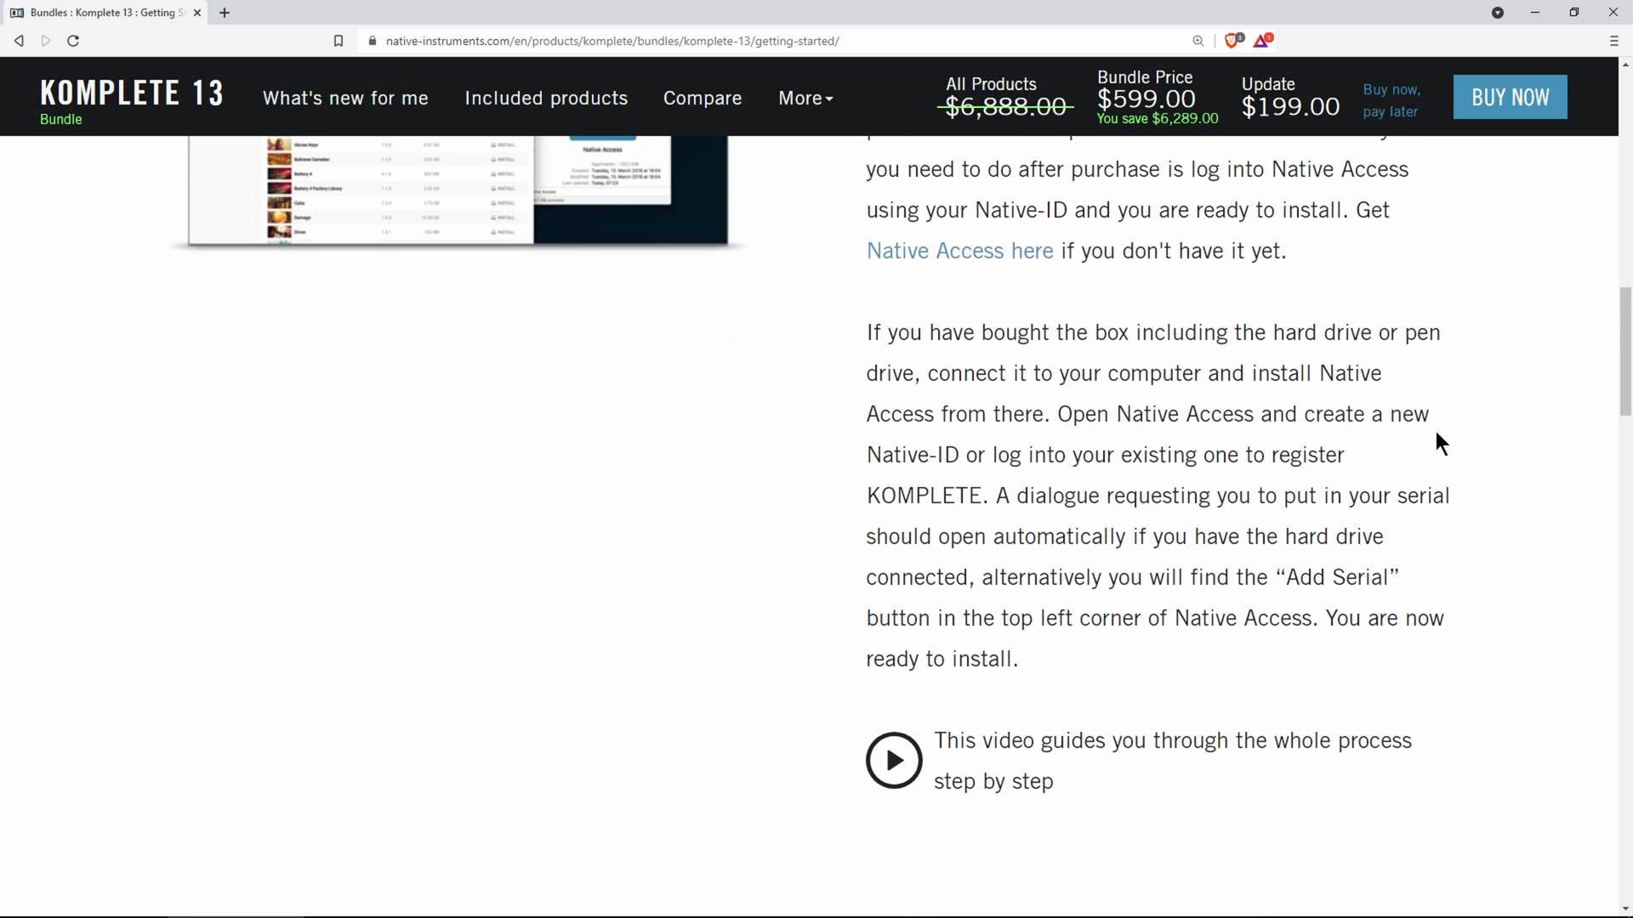
{"action": "left_click_drag", "start_coordinate": [1291, 334], "coordinate": [1403, 332]}
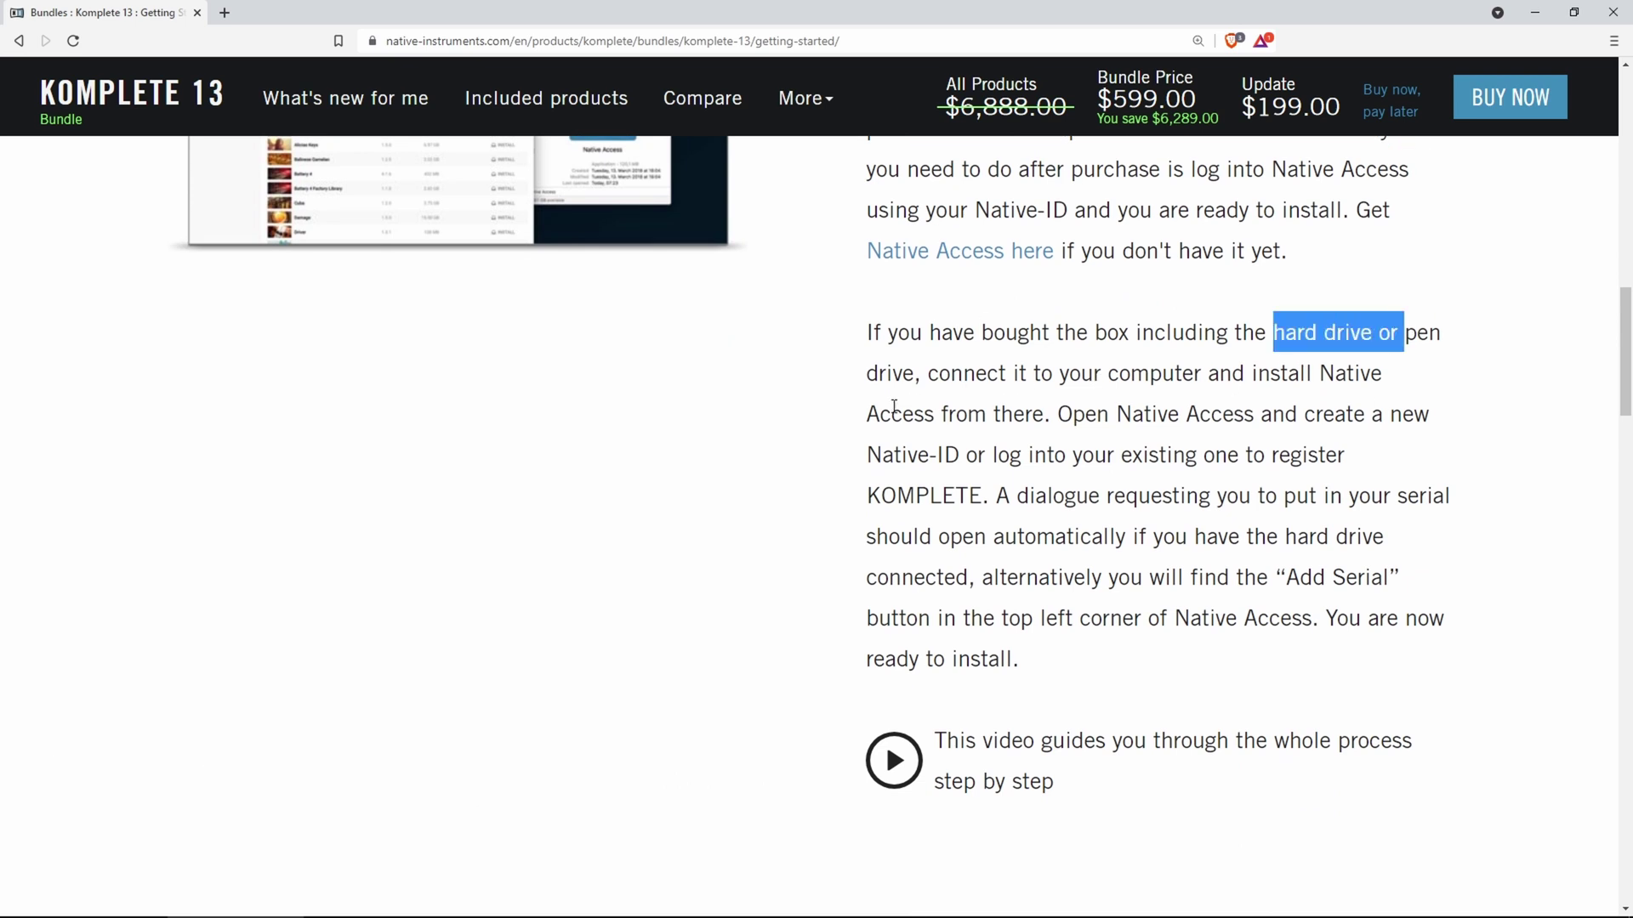
{"action": "left_click_drag", "start_coordinate": [867, 414], "coordinate": [1040, 419]}
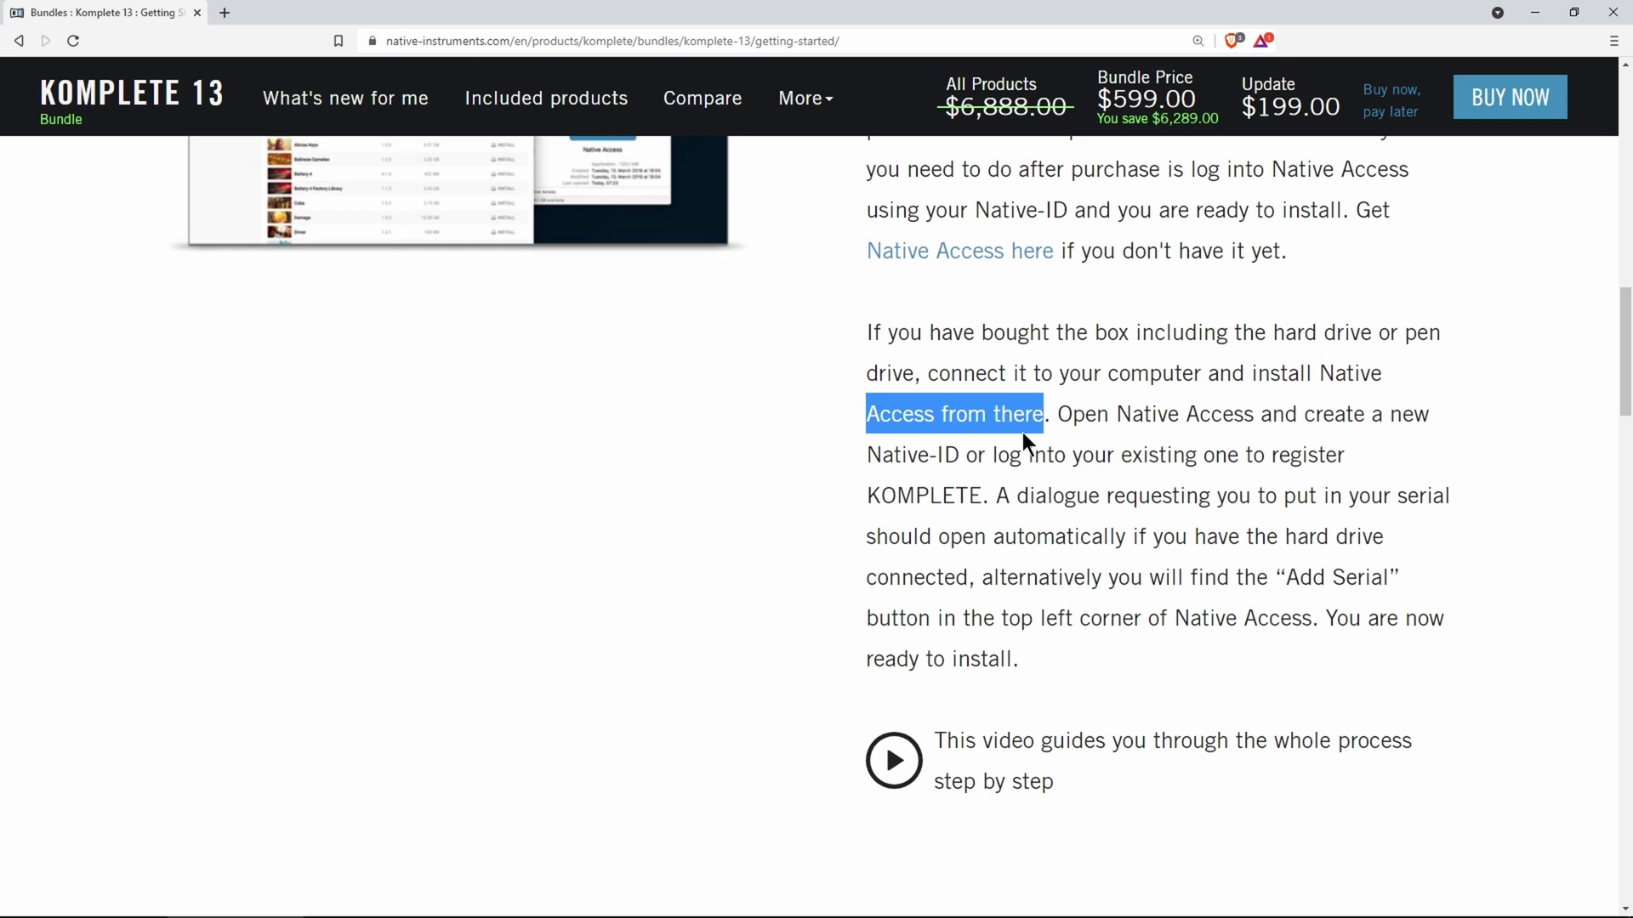
{"action": "left_click", "coordinate": [1367, 456]}
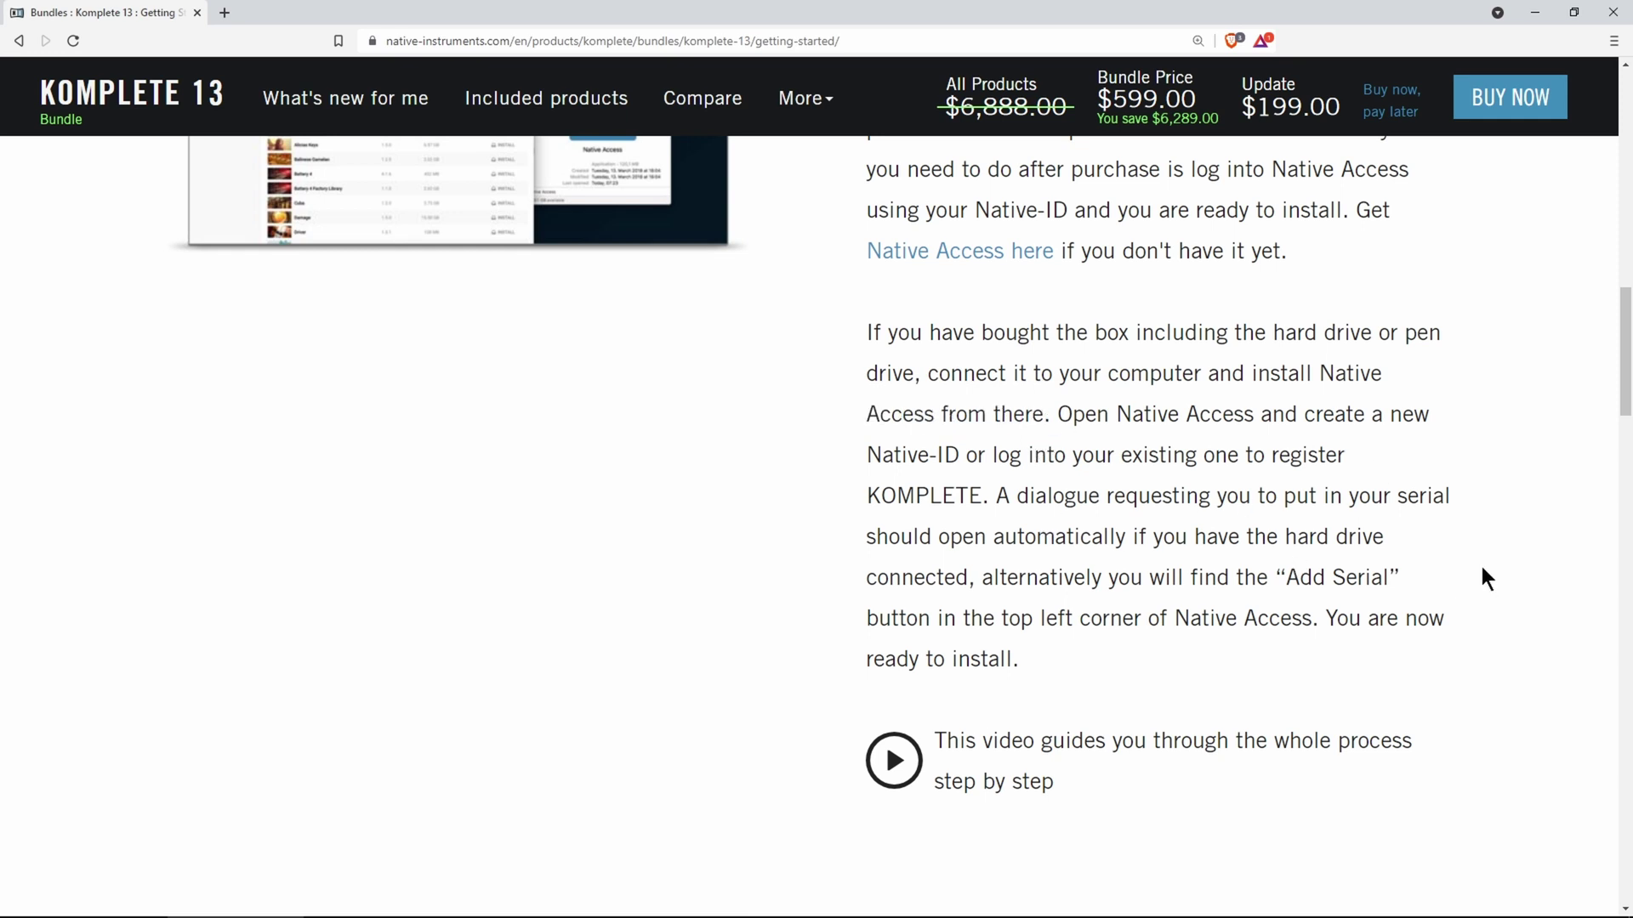
{"action": "scroll", "coordinate": [1476, 575], "scroll_direction": "down", "scroll_amount": 8}
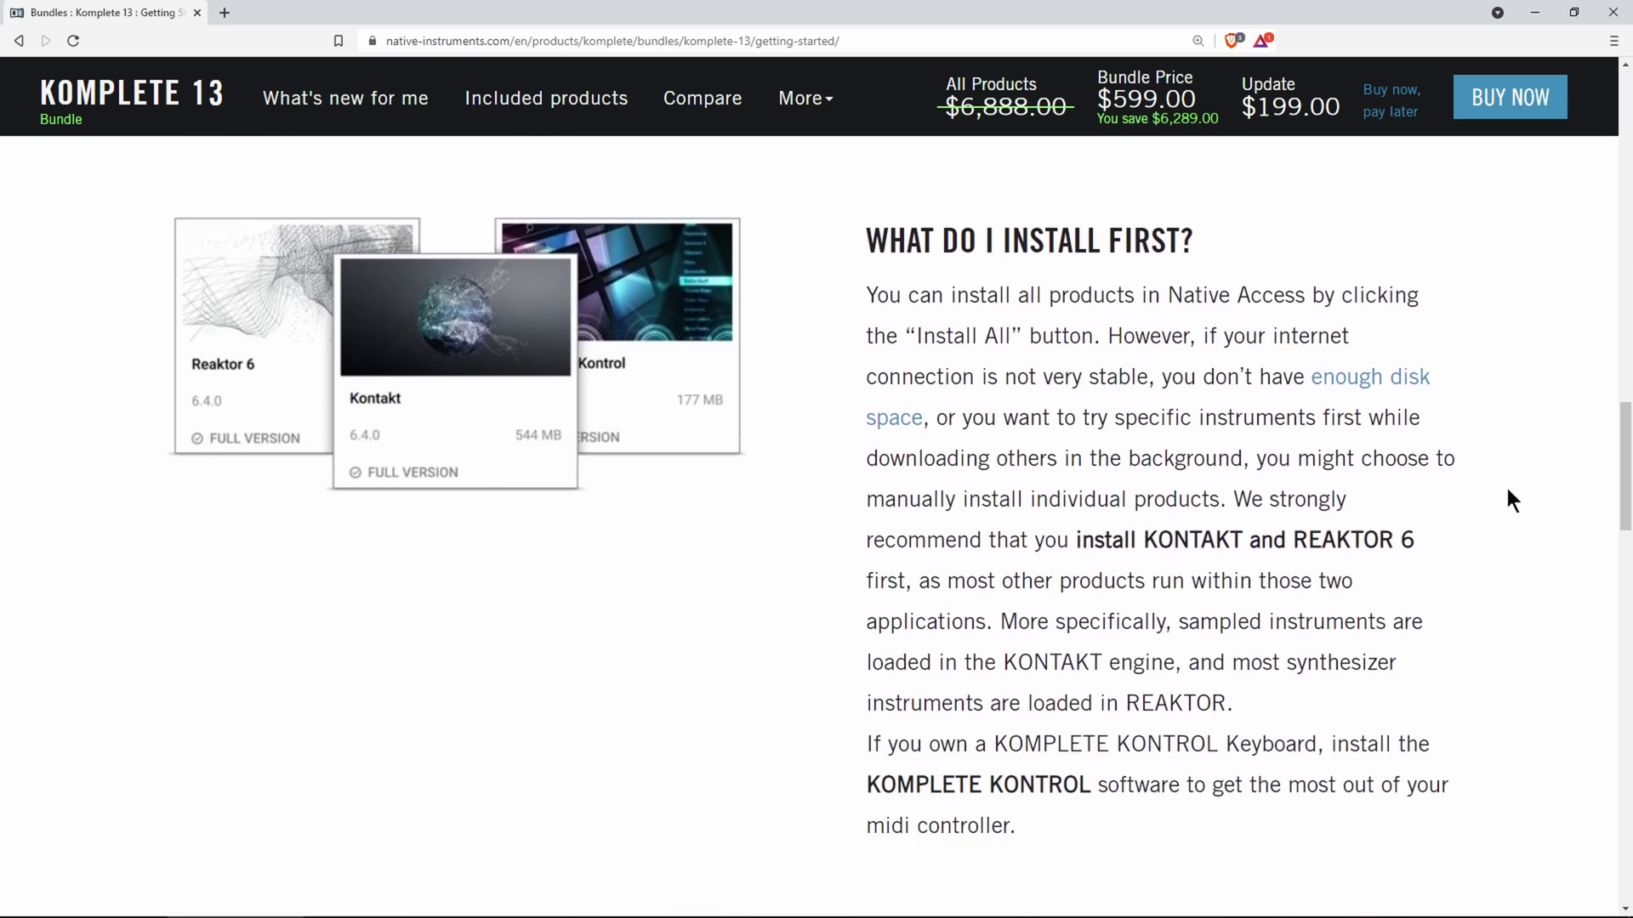
{"action": "scroll", "coordinate": [1484, 466], "scroll_direction": "down", "scroll_amount": 9}
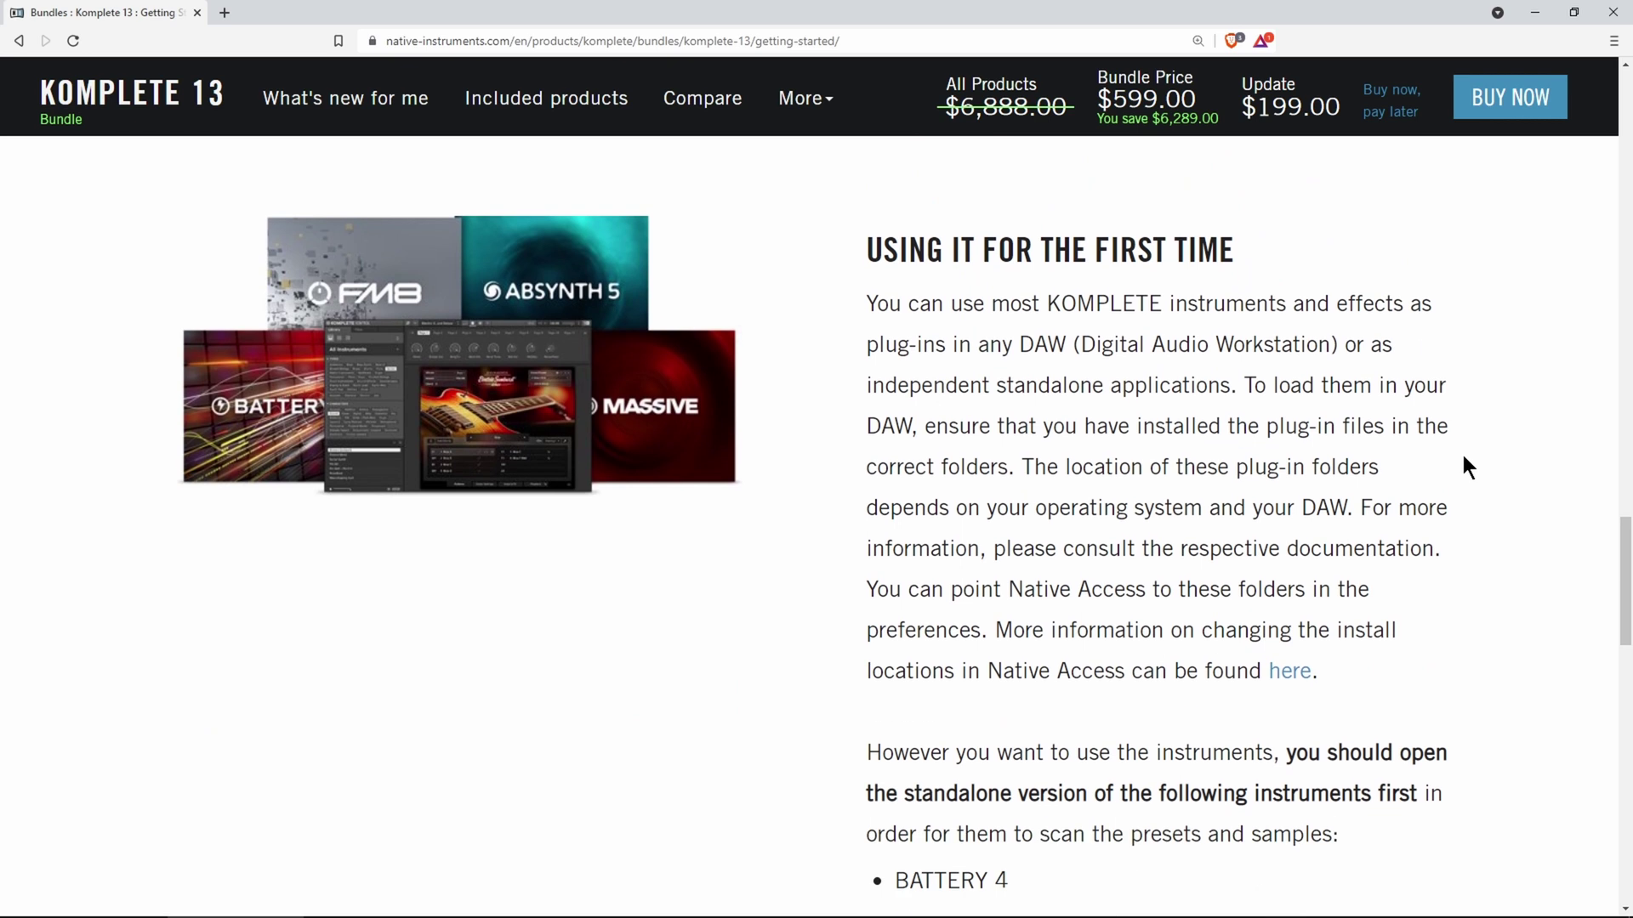
{"action": "scroll", "coordinate": [1466, 473], "scroll_direction": "down", "scroll_amount": 5}
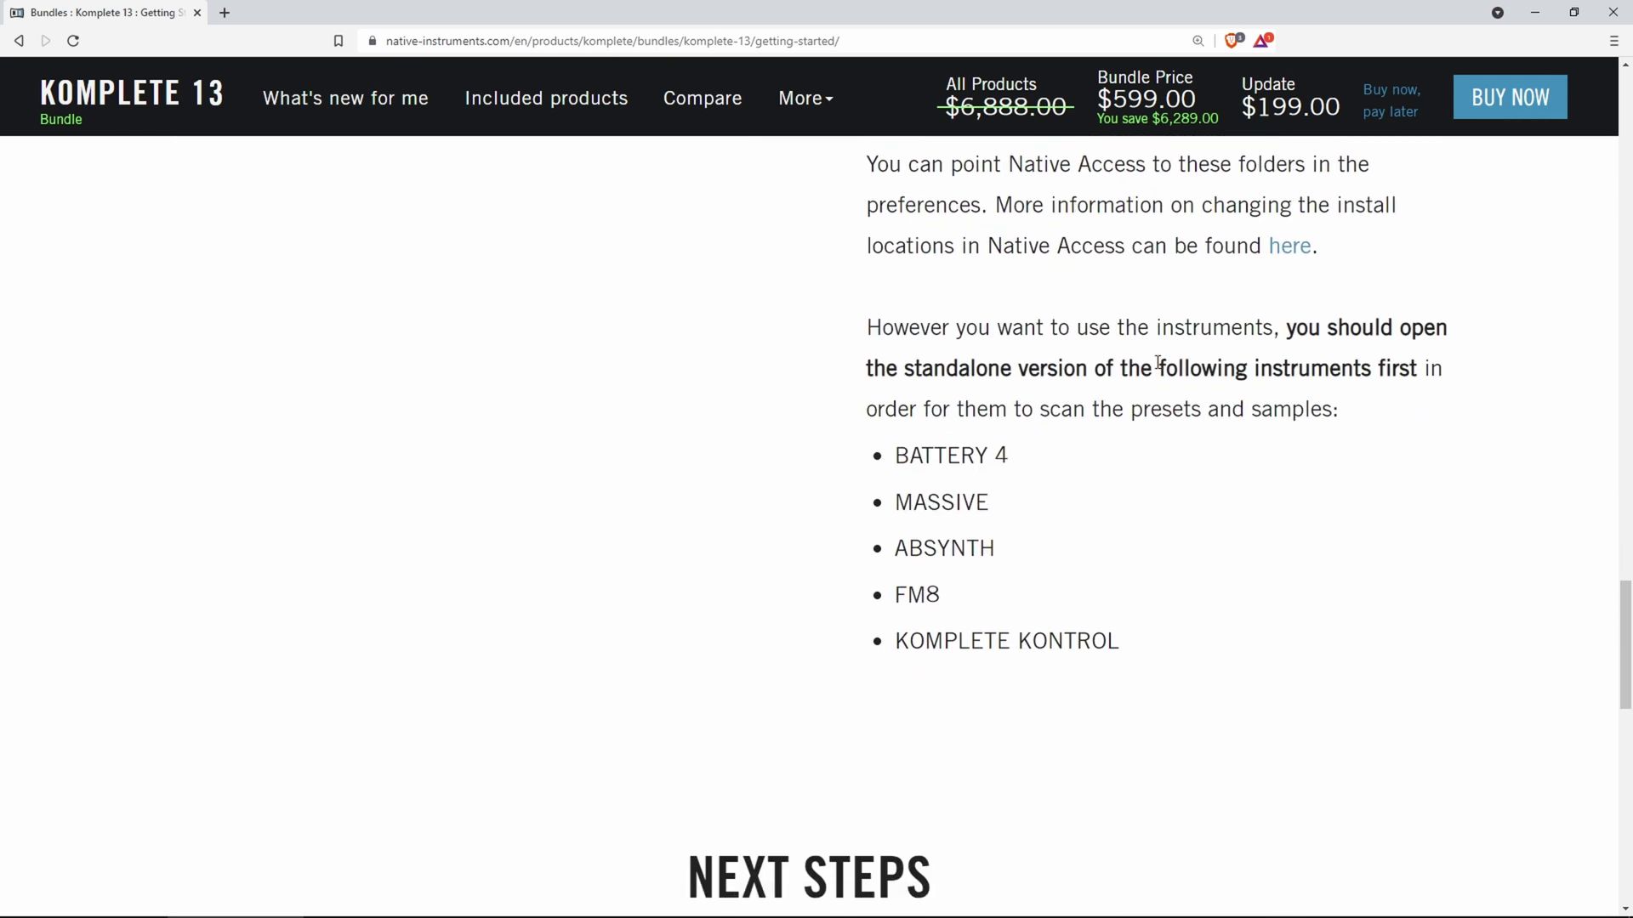
{"action": "left_click_drag", "start_coordinate": [898, 368], "coordinate": [1422, 368]}
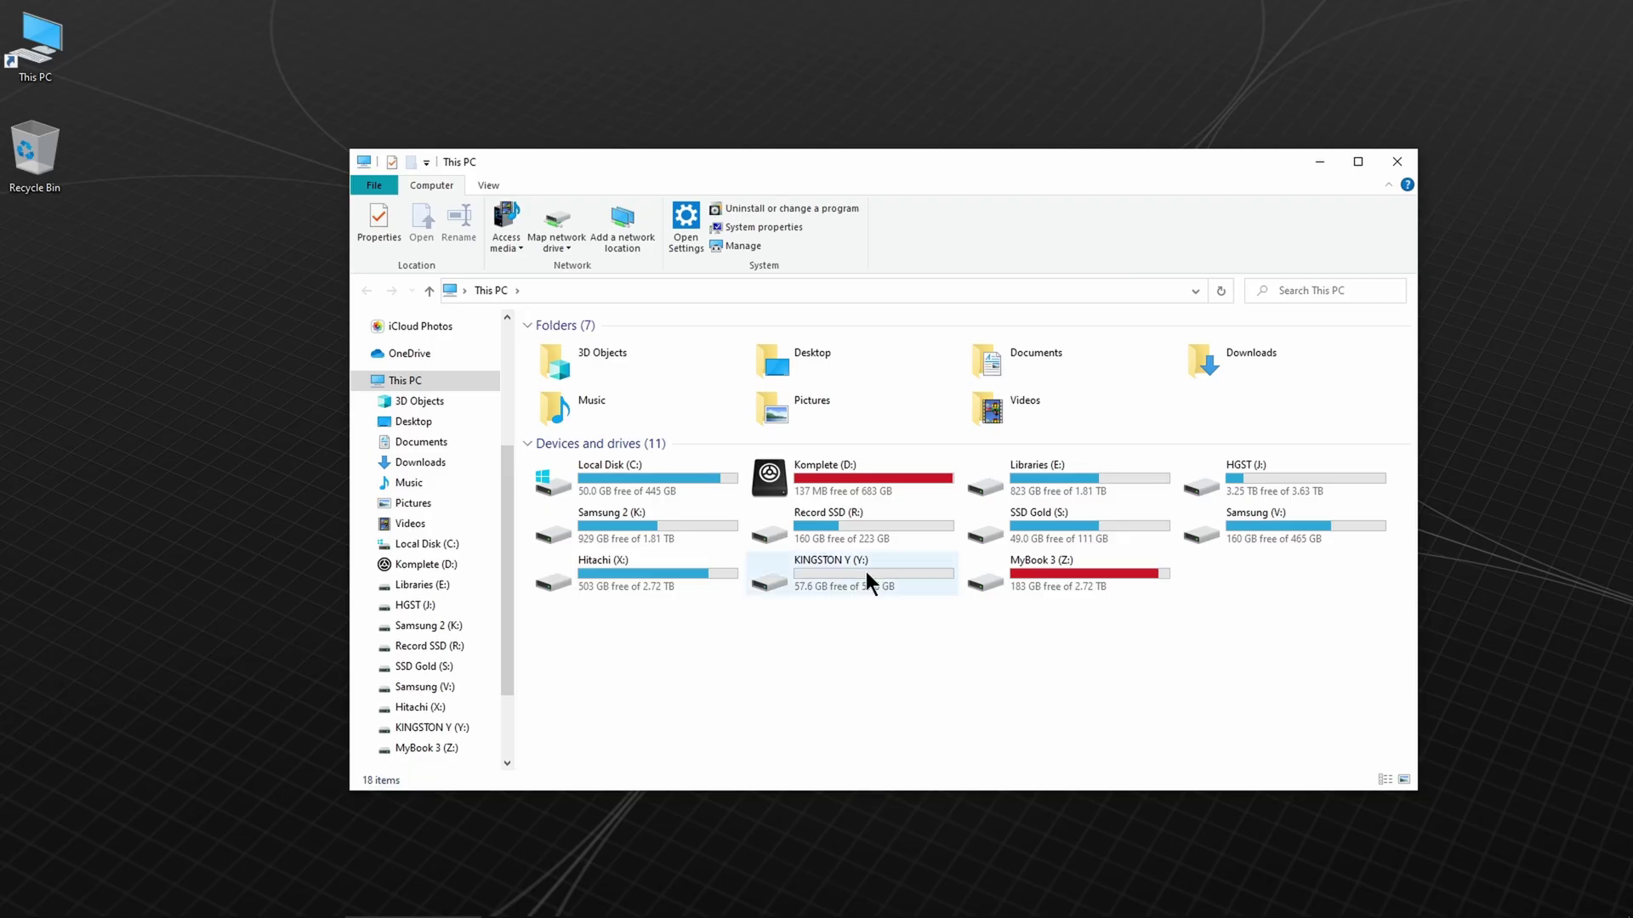
Open the Komplete (D:) drive and its README, and show hidden items.
{"action": "double_click", "coordinate": [860, 471]}
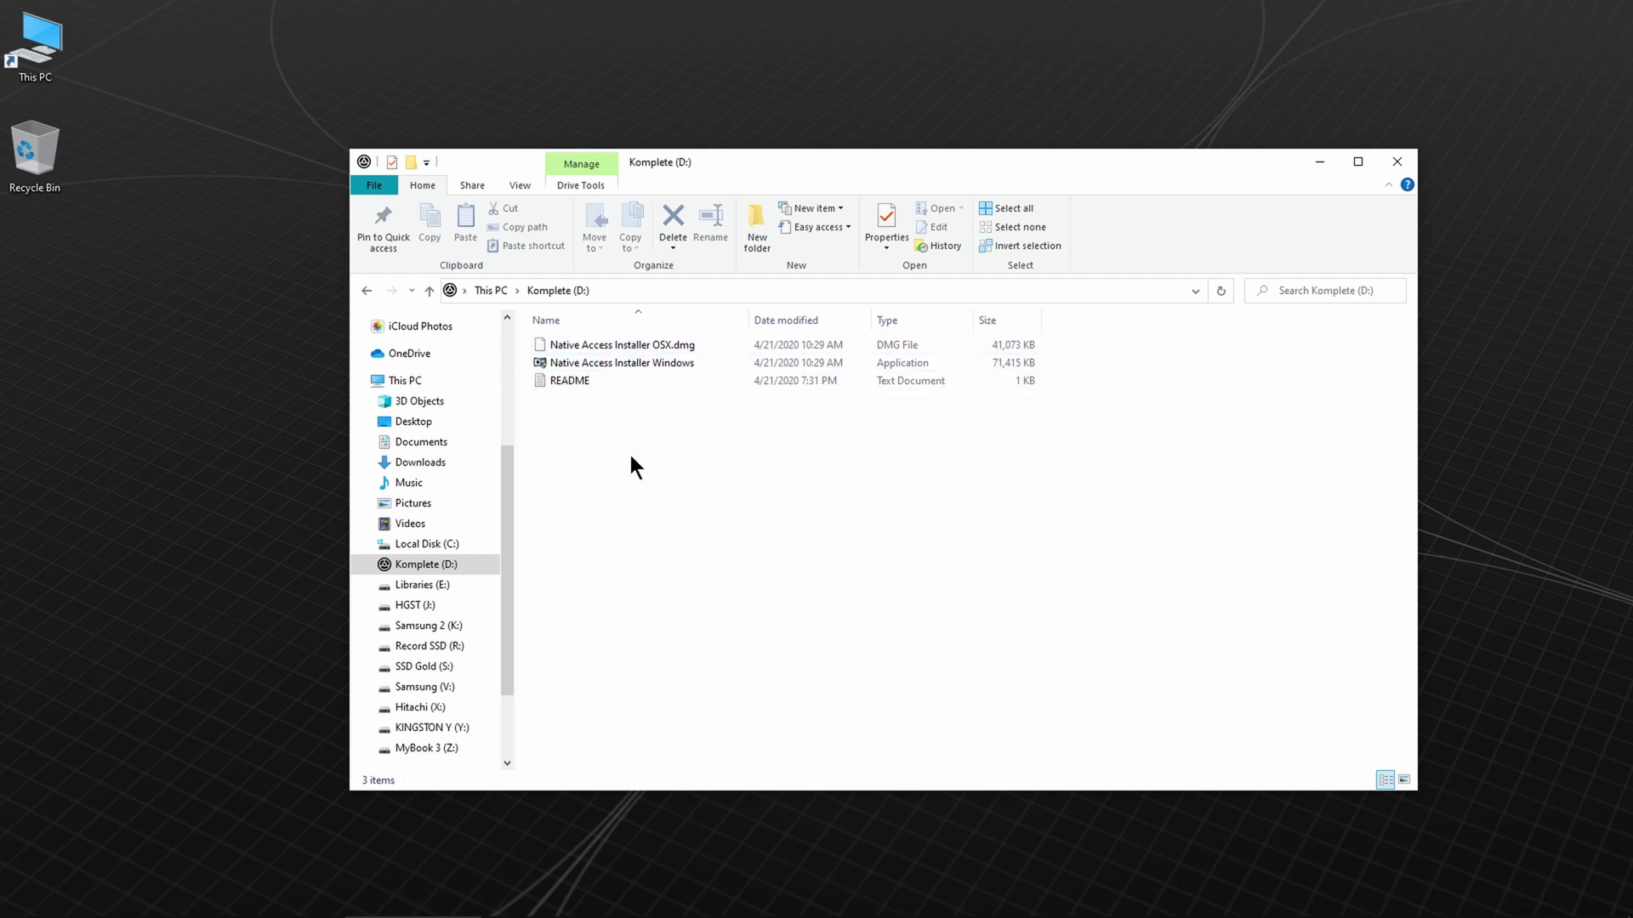
{"action": "double_click", "coordinate": [565, 382]}
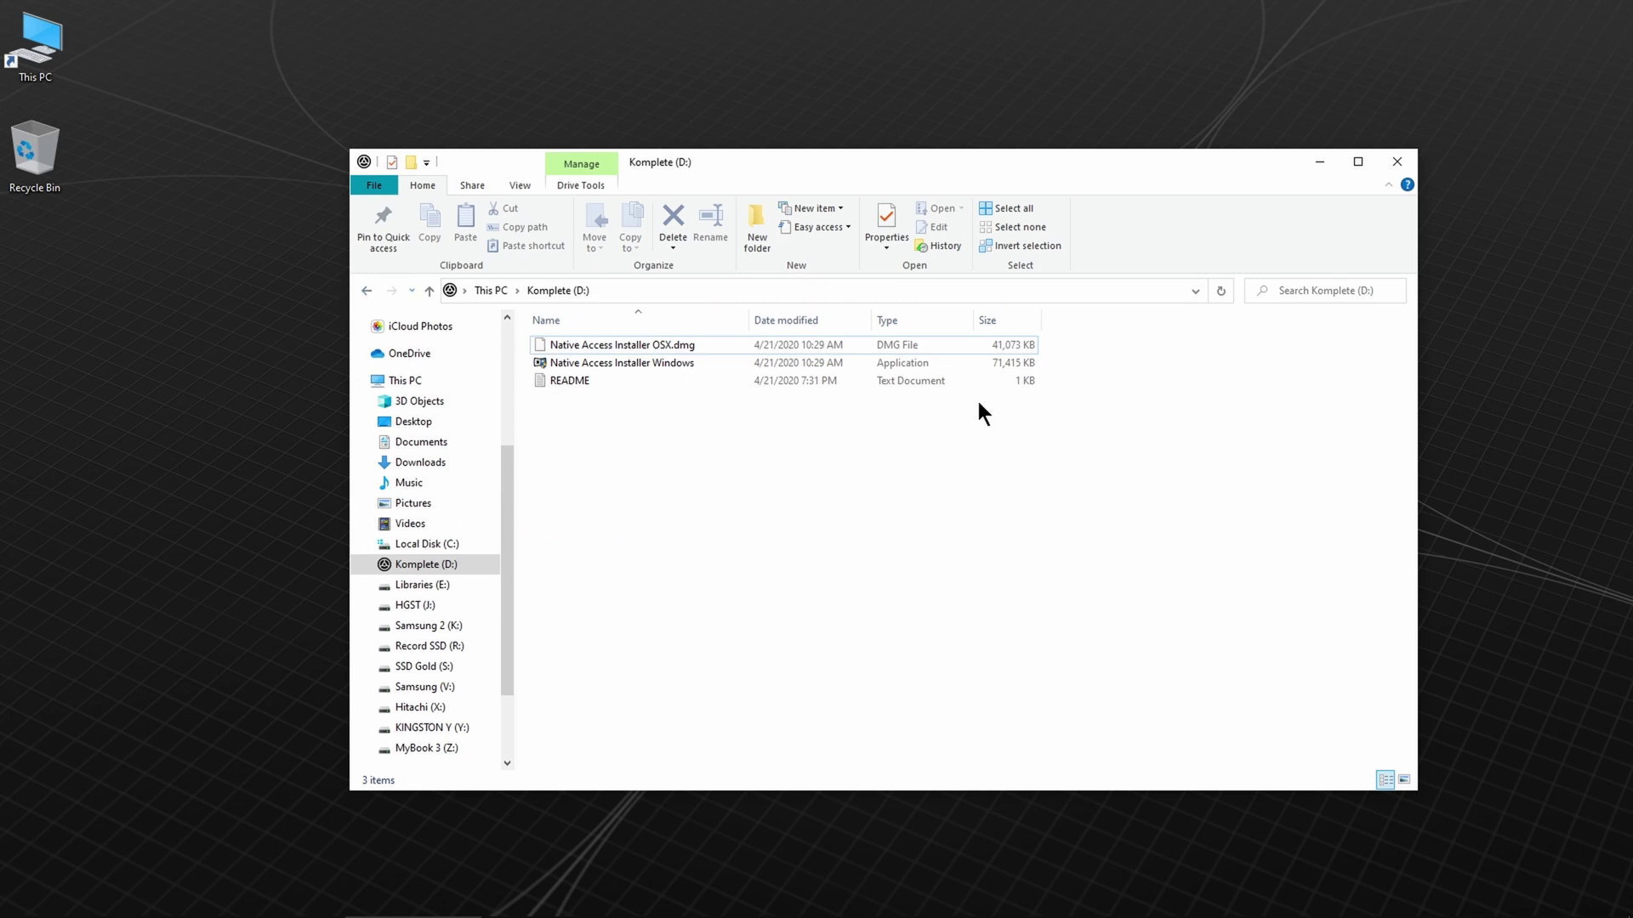
{"action": "left_click", "coordinate": [519, 185]}
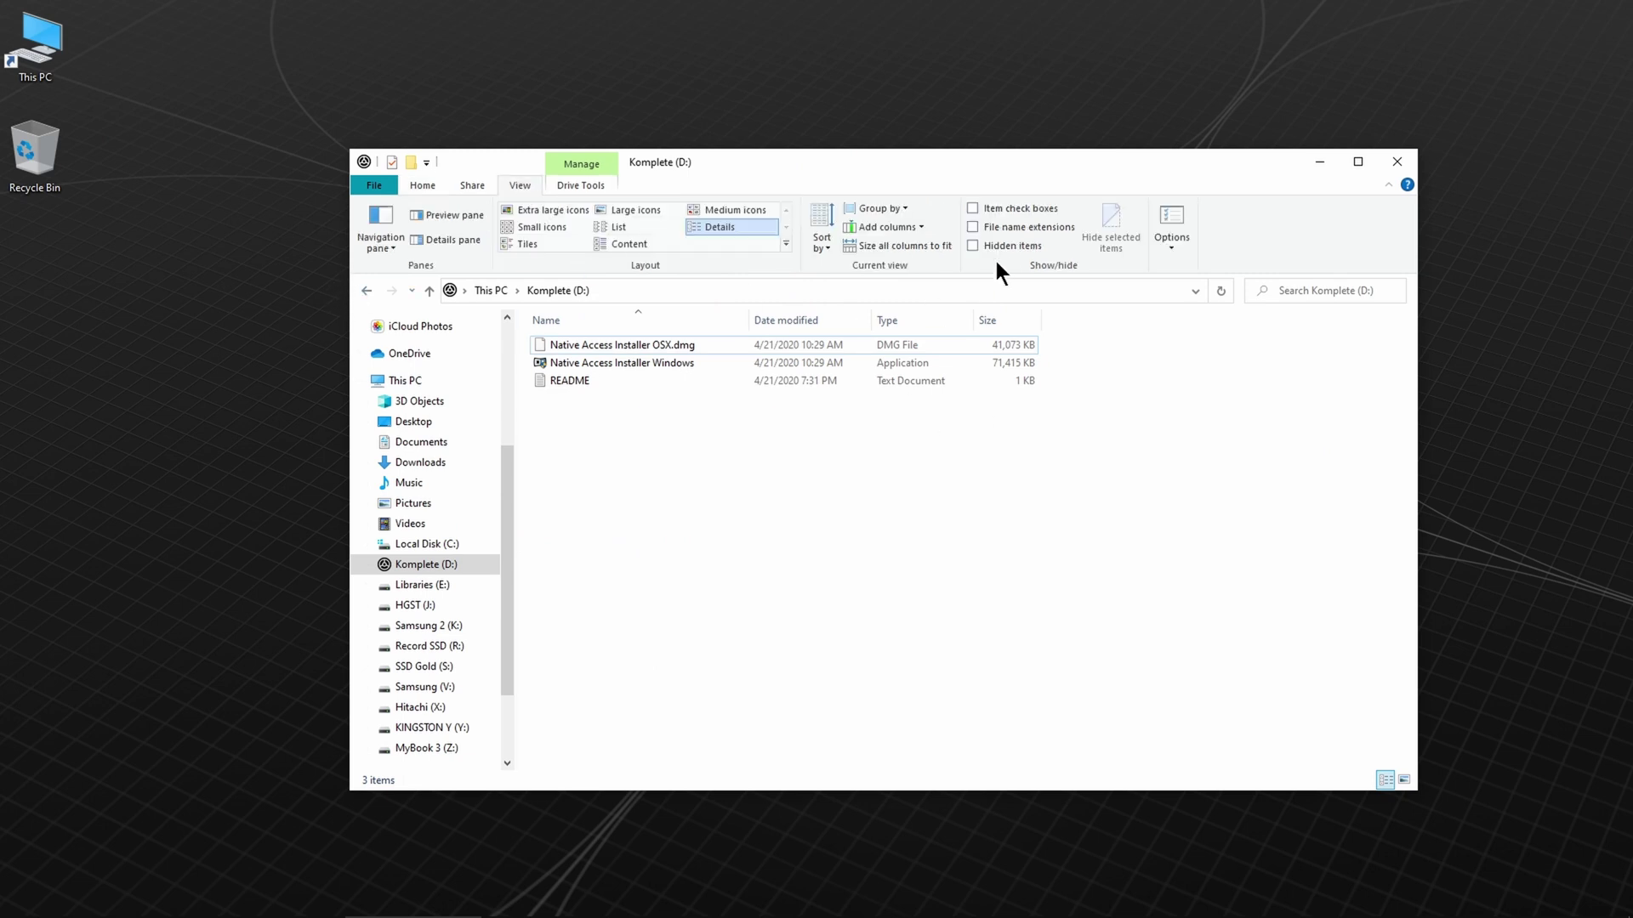
{"action": "left_click", "coordinate": [970, 246]}
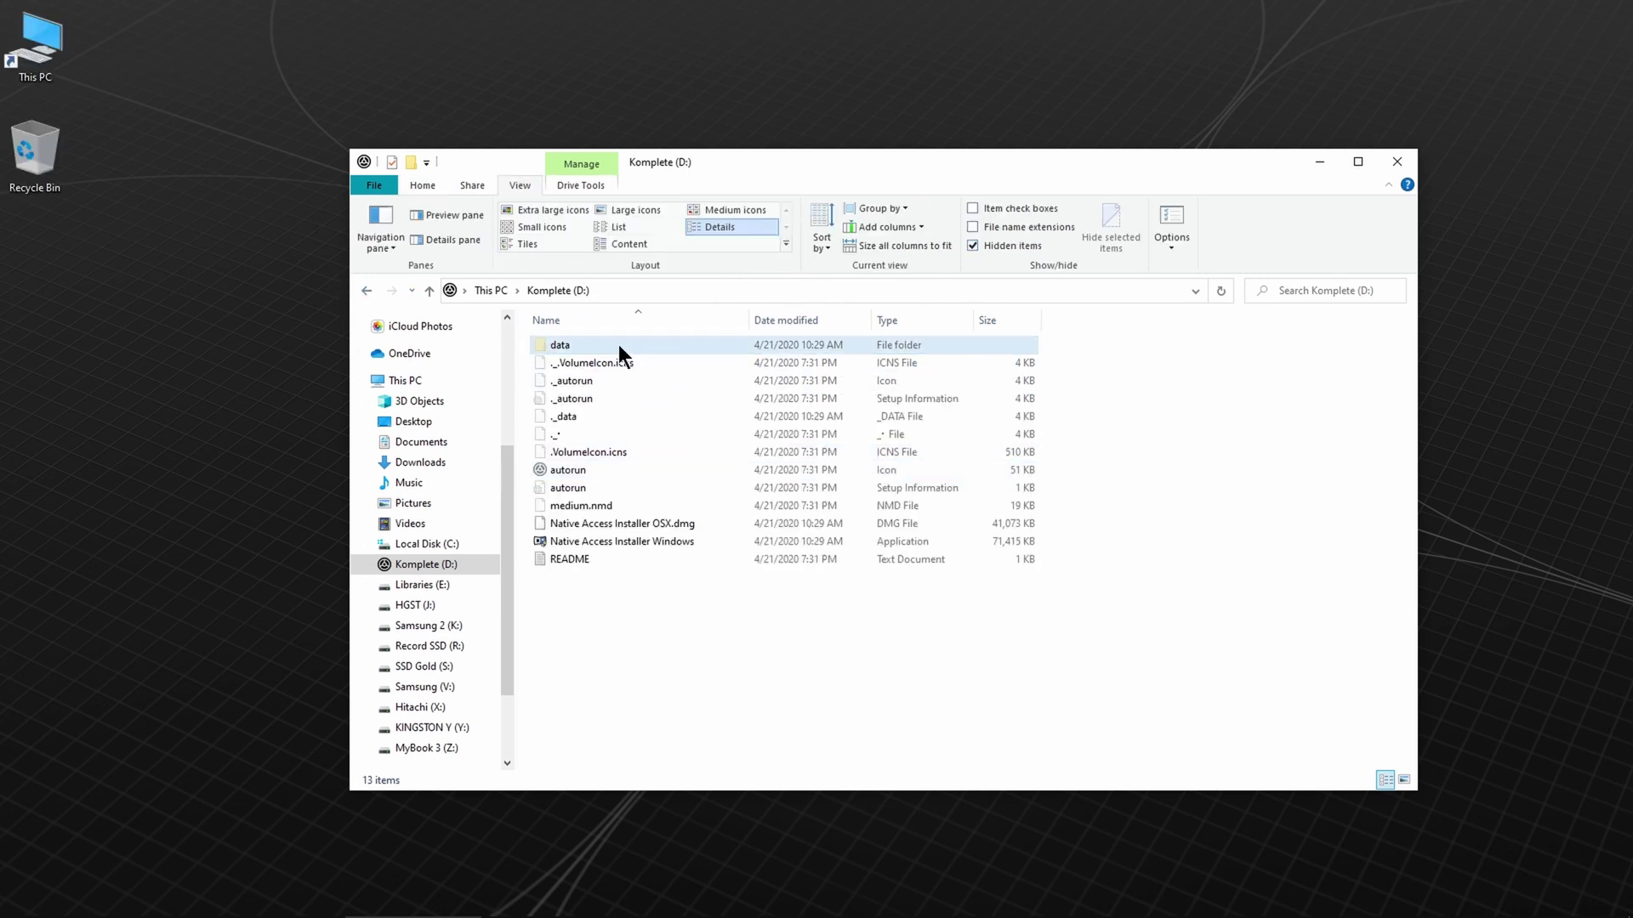
Browse the data folder's disc image files and switch the view to Large icons.
{"action": "double_click", "coordinate": [595, 347]}
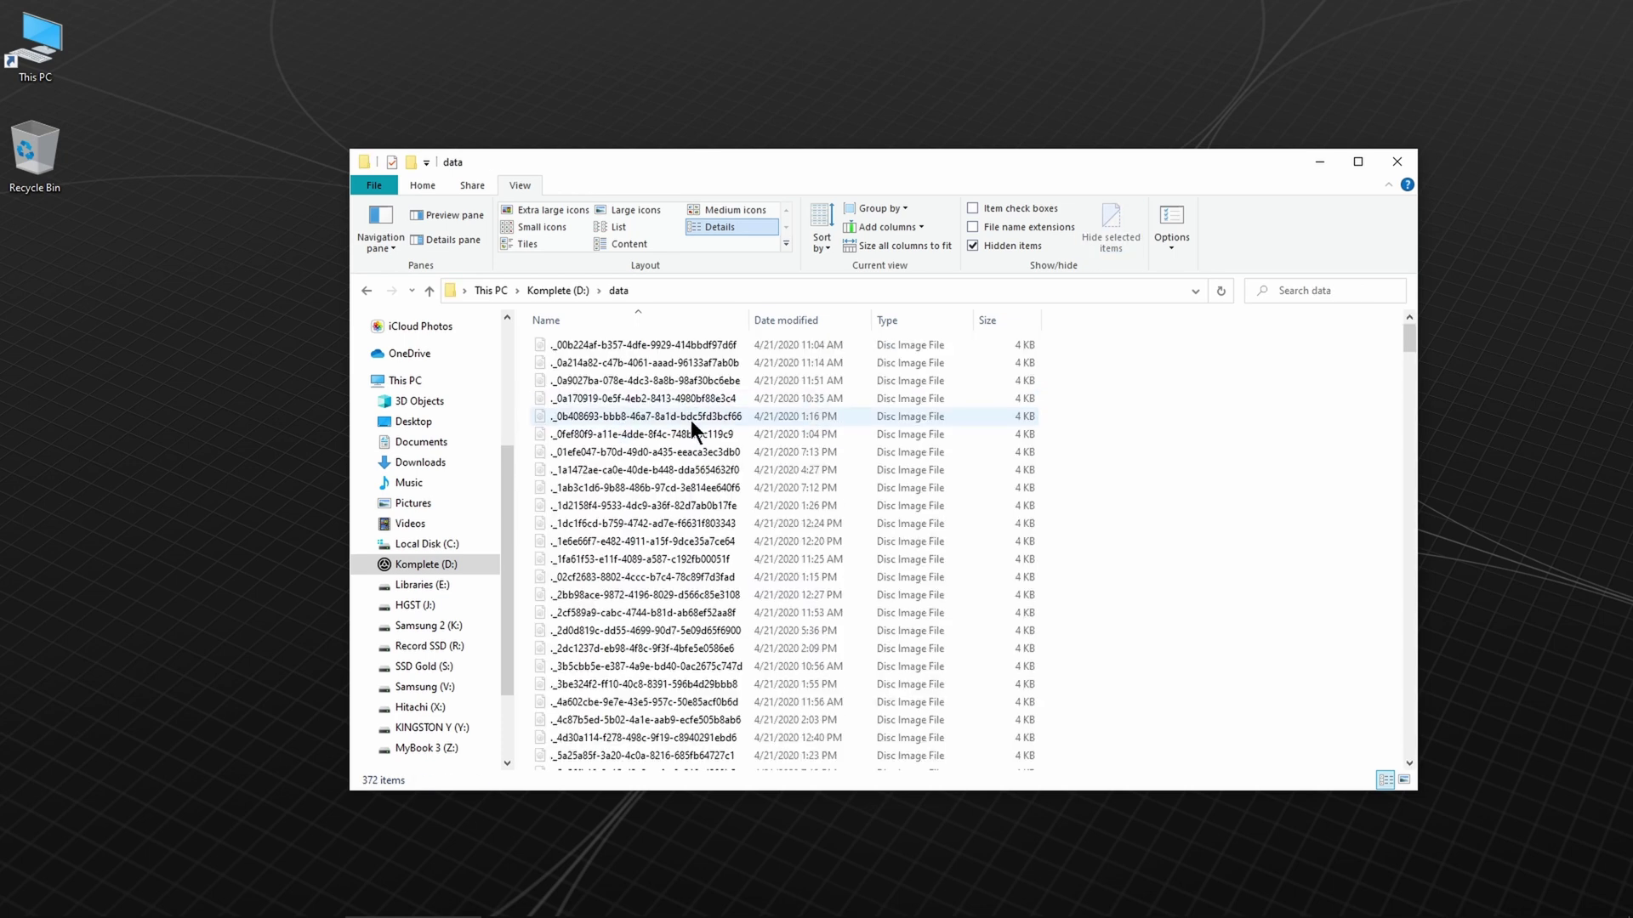
{"action": "left_click_drag", "start_coordinate": [1405, 387], "coordinate": [1412, 612]}
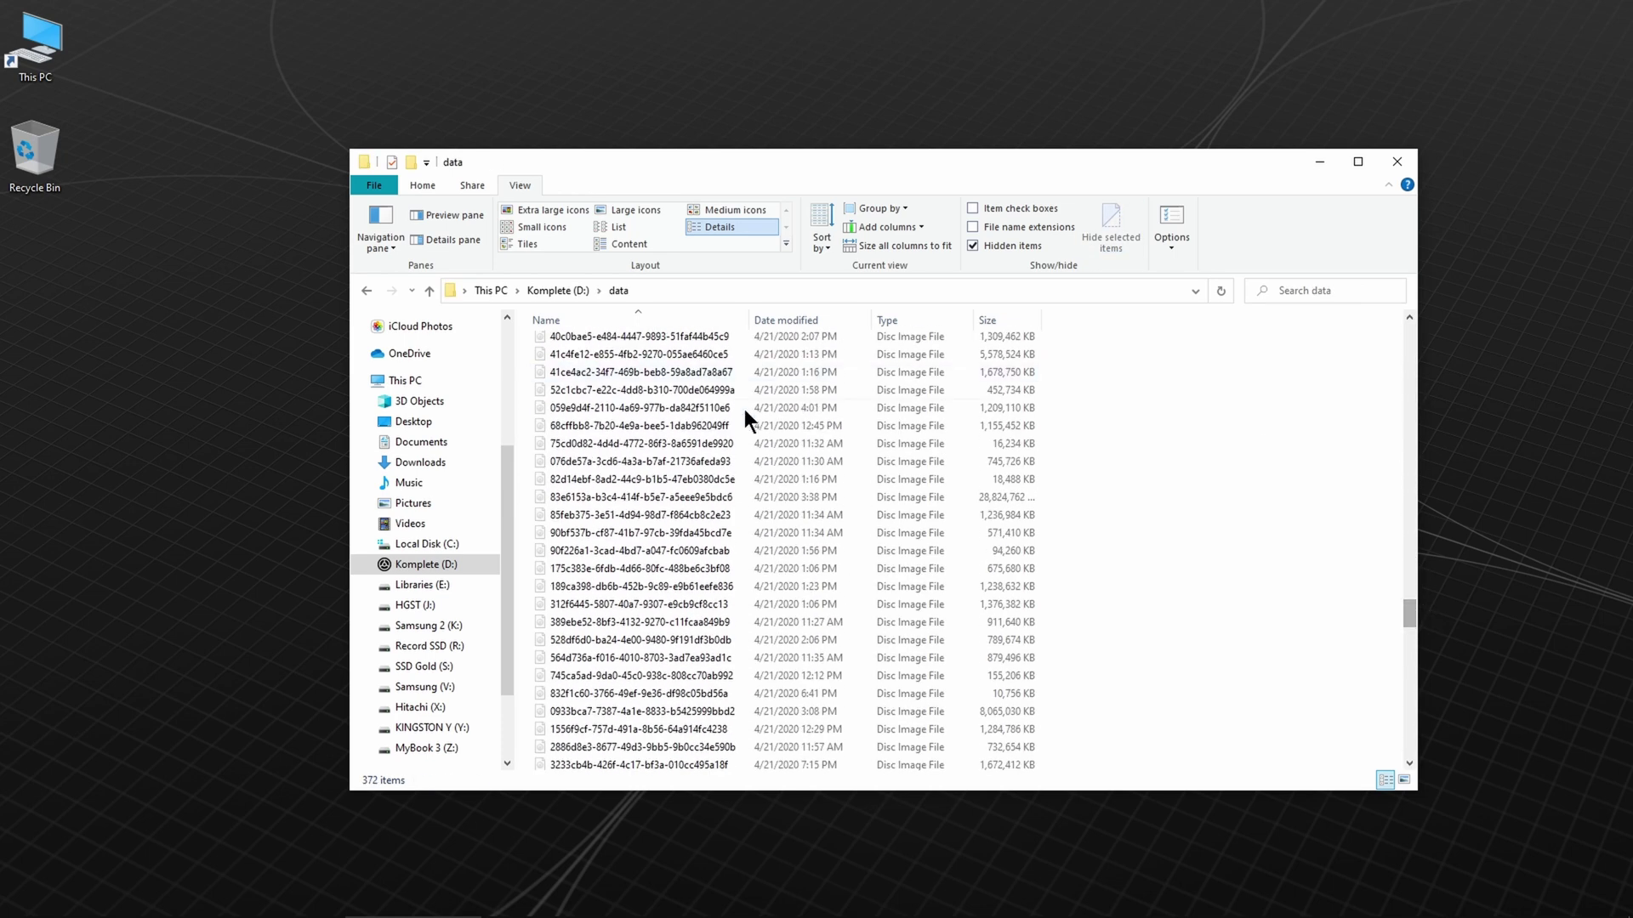
{"action": "left_click", "coordinate": [640, 523]}
{"action": "scroll", "coordinate": [638, 521], "scroll_direction": "down", "scroll_amount": 18}
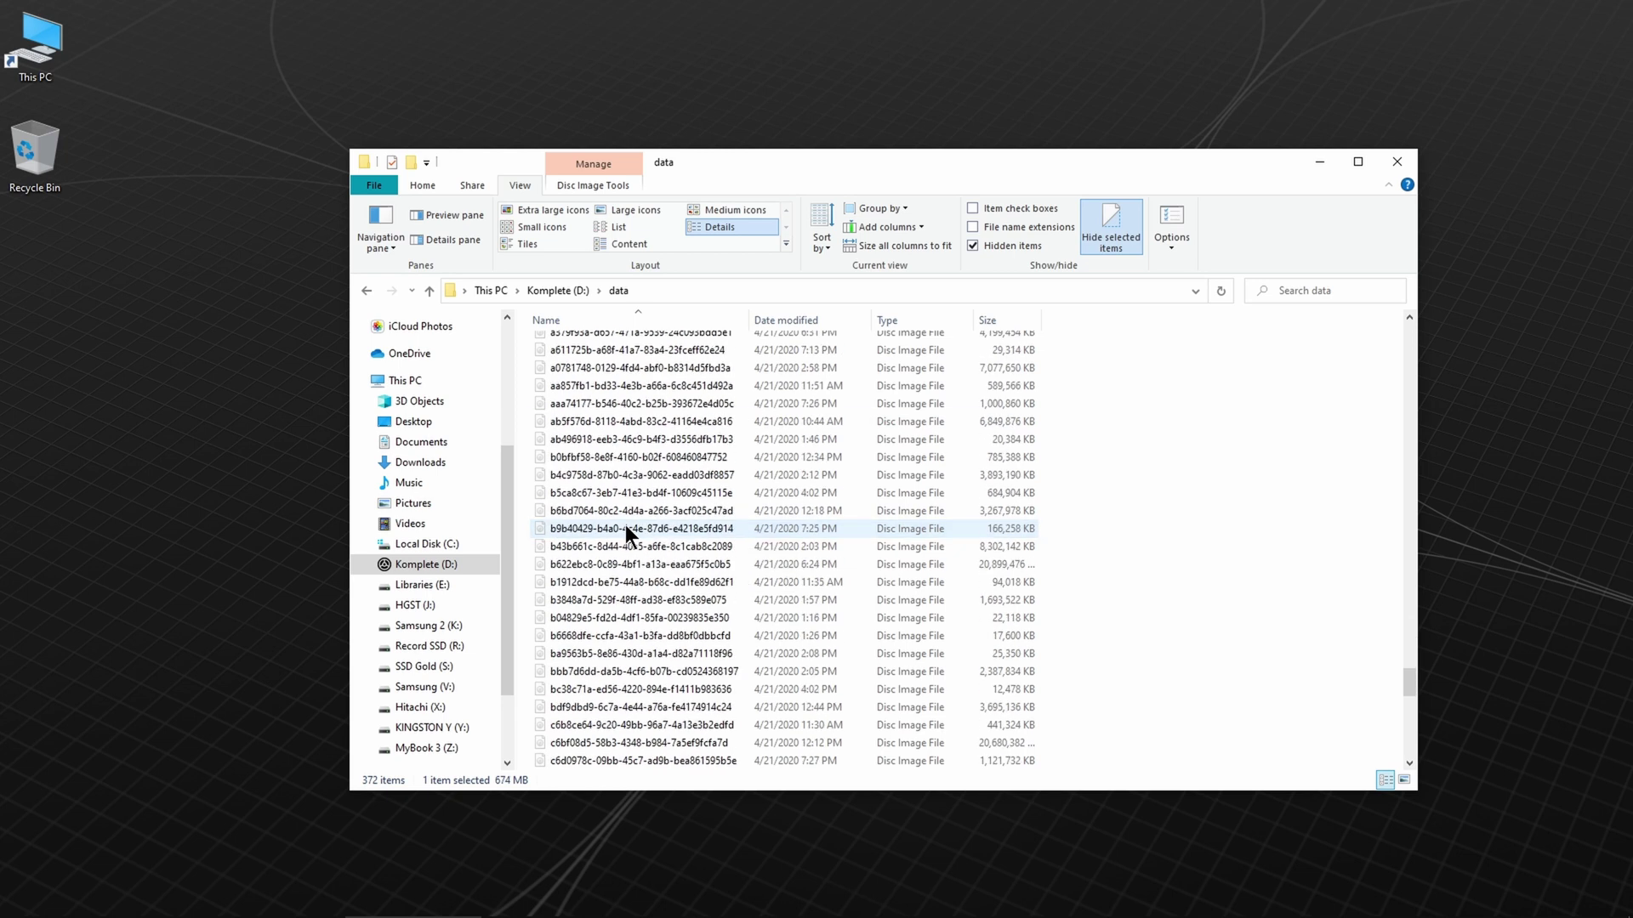
{"action": "scroll", "coordinate": [626, 527], "scroll_direction": "down", "scroll_amount": 15}
{"action": "left_click", "coordinate": [652, 618]}
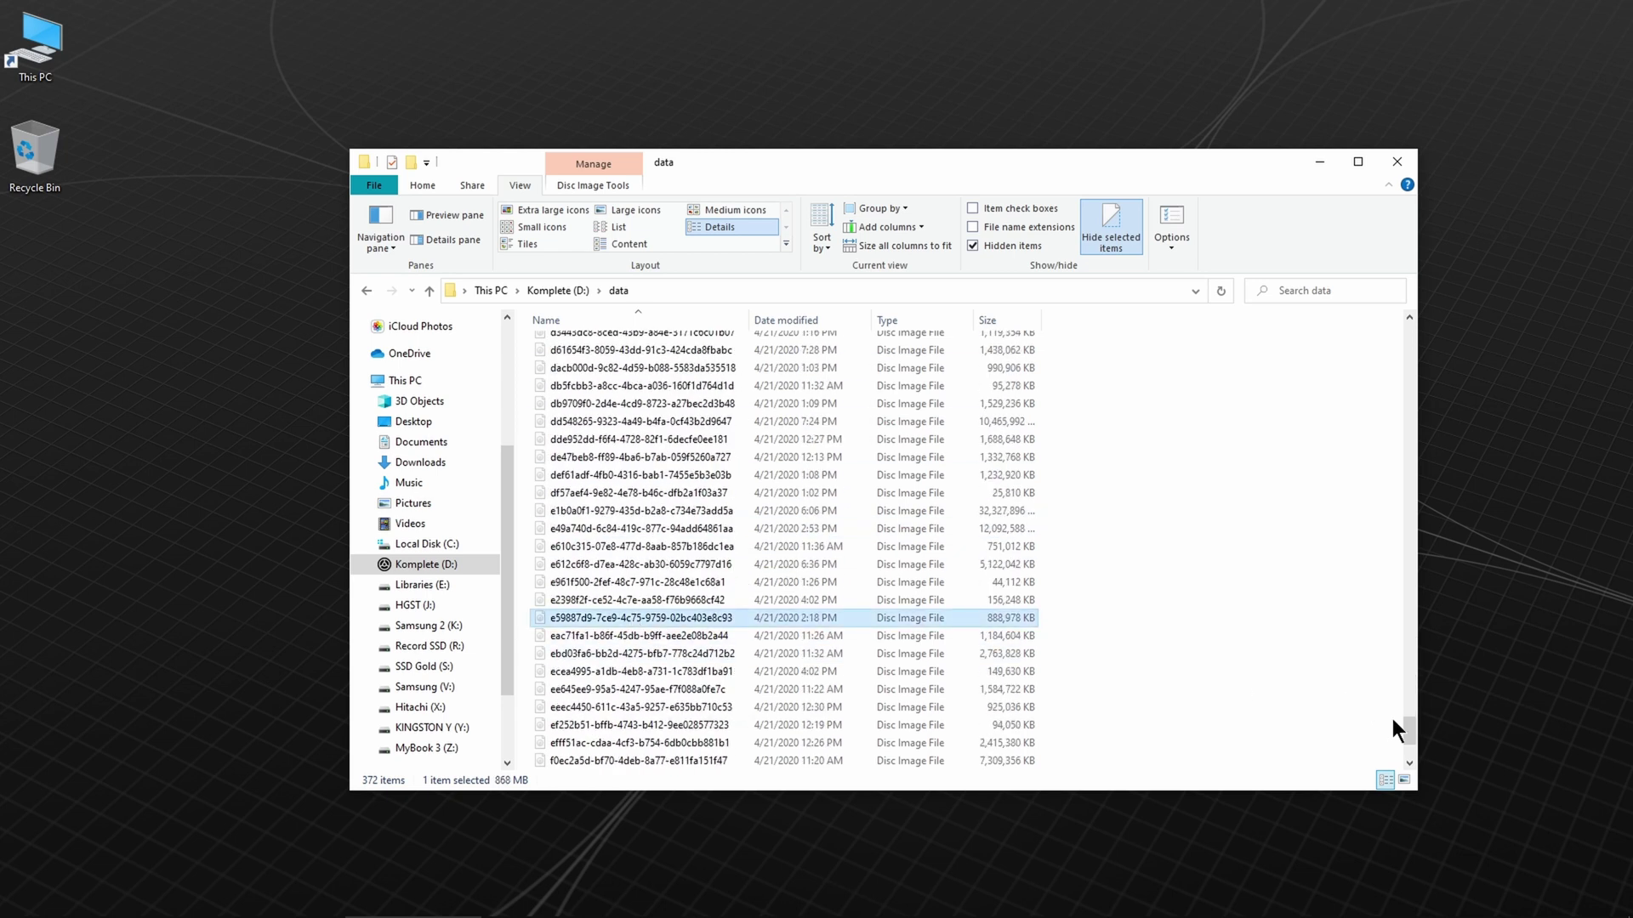
{"action": "left_click_drag", "start_coordinate": [1405, 724], "coordinate": [1404, 320]}
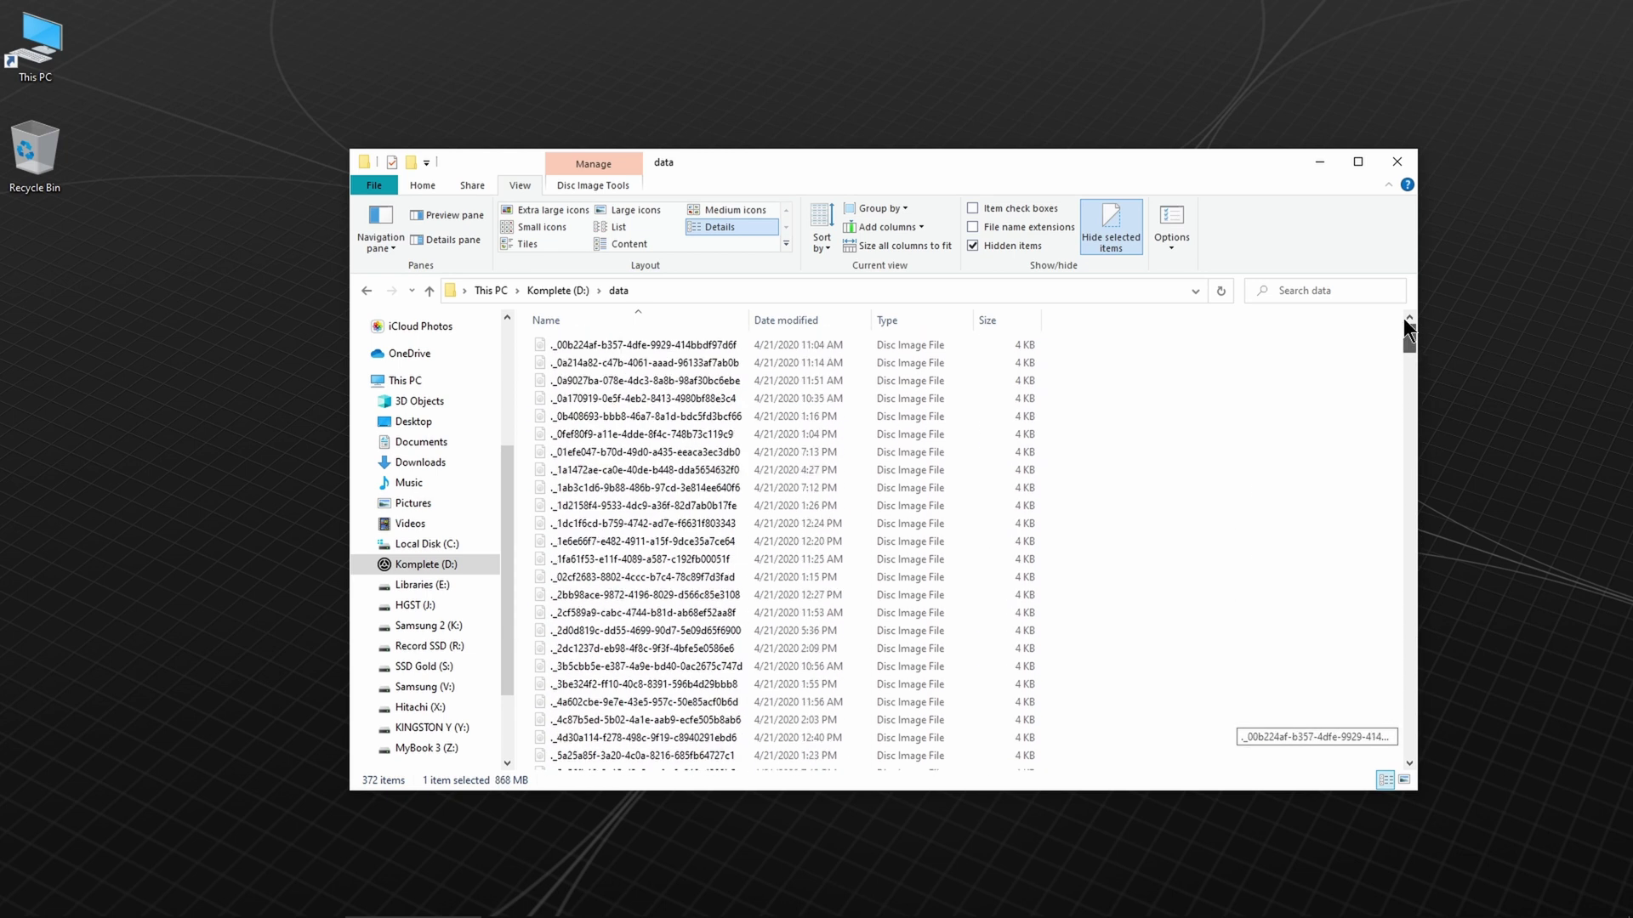
{"action": "right_click", "coordinate": [1111, 430]}
{"action": "left_click", "coordinate": [1370, 463]}
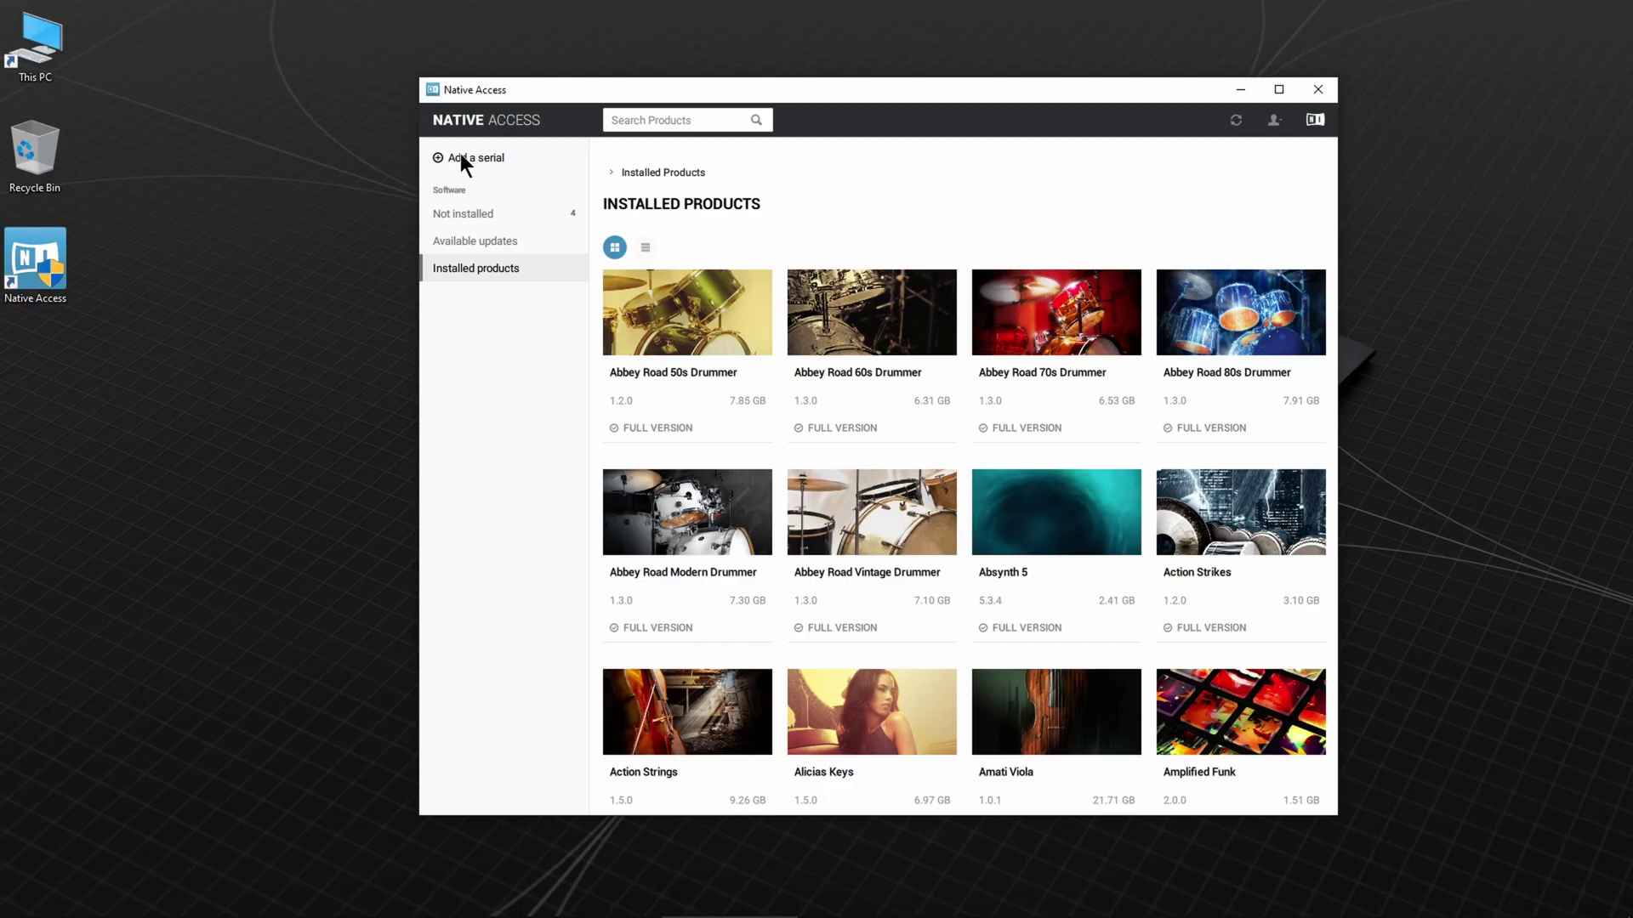
Add the Komplete 13 Ultimate Collectors Edition serial number to the account.
{"action": "left_click", "coordinate": [482, 158]}
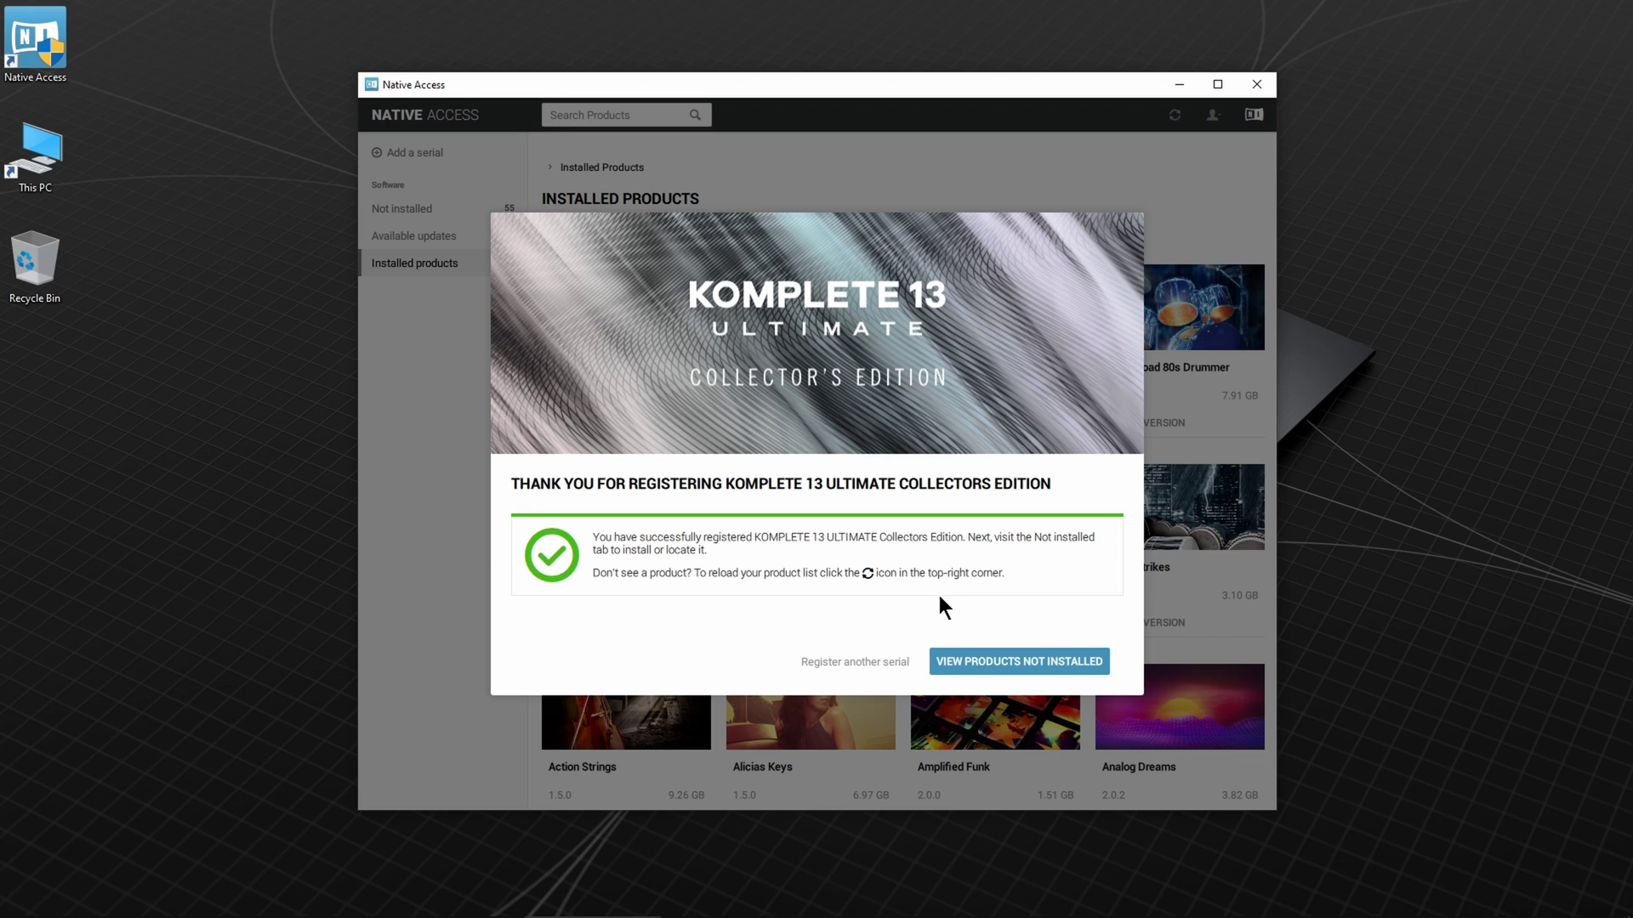
Browse the Installed products list, then return to the 55 Not installed products.
{"action": "left_click", "coordinate": [1043, 663]}
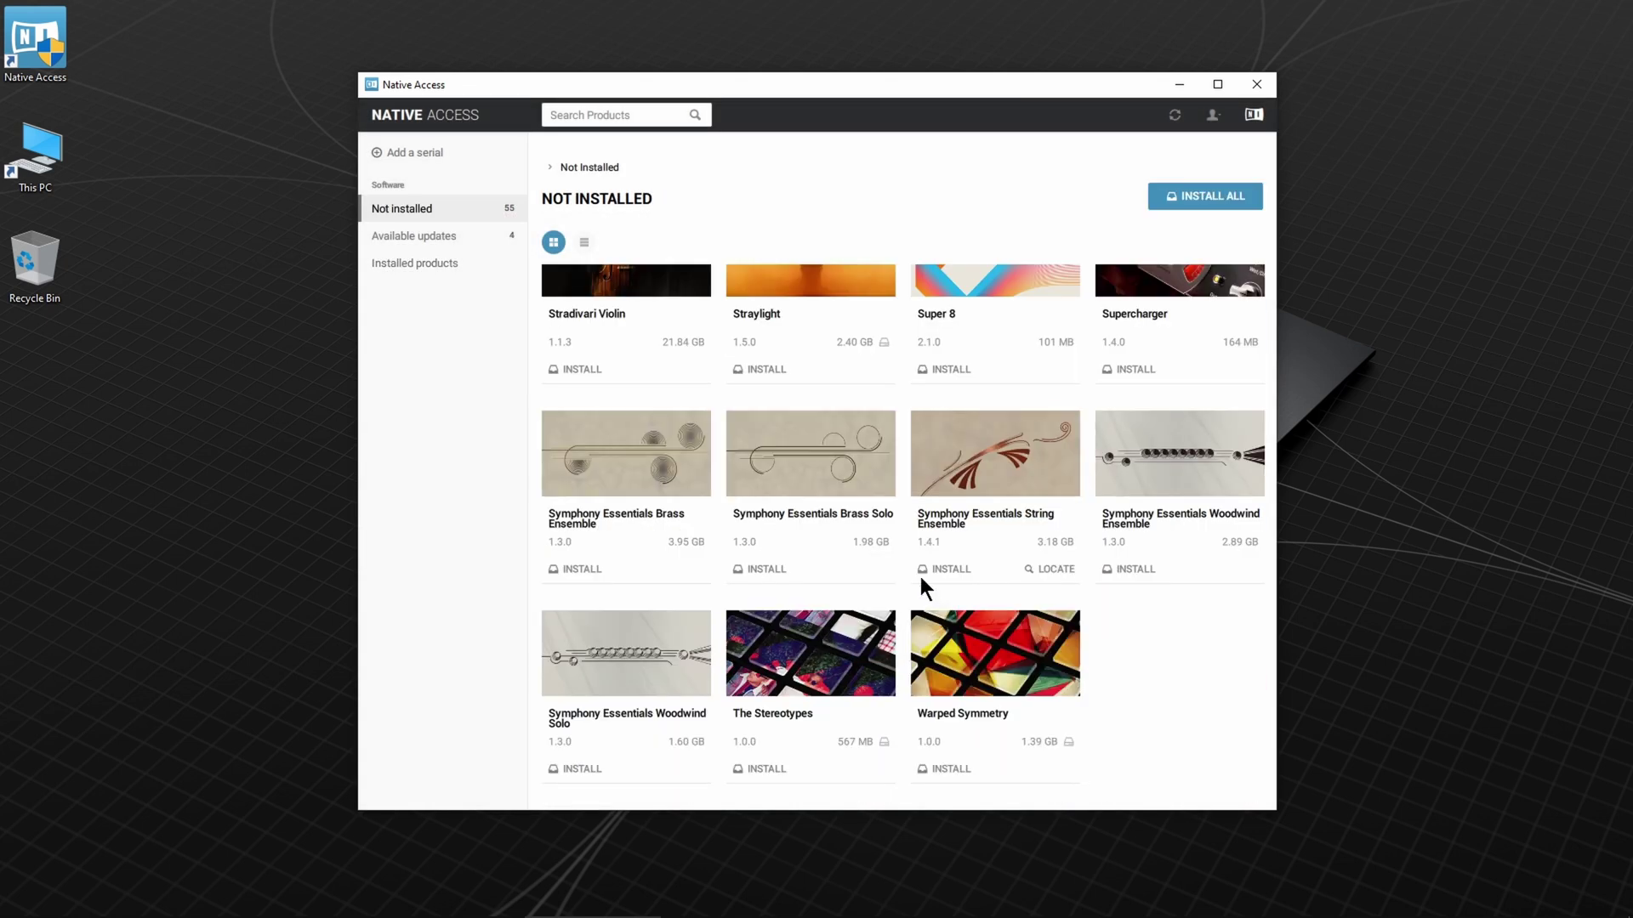
{"action": "scroll", "coordinate": [922, 543], "scroll_direction": "up", "scroll_amount": 15}
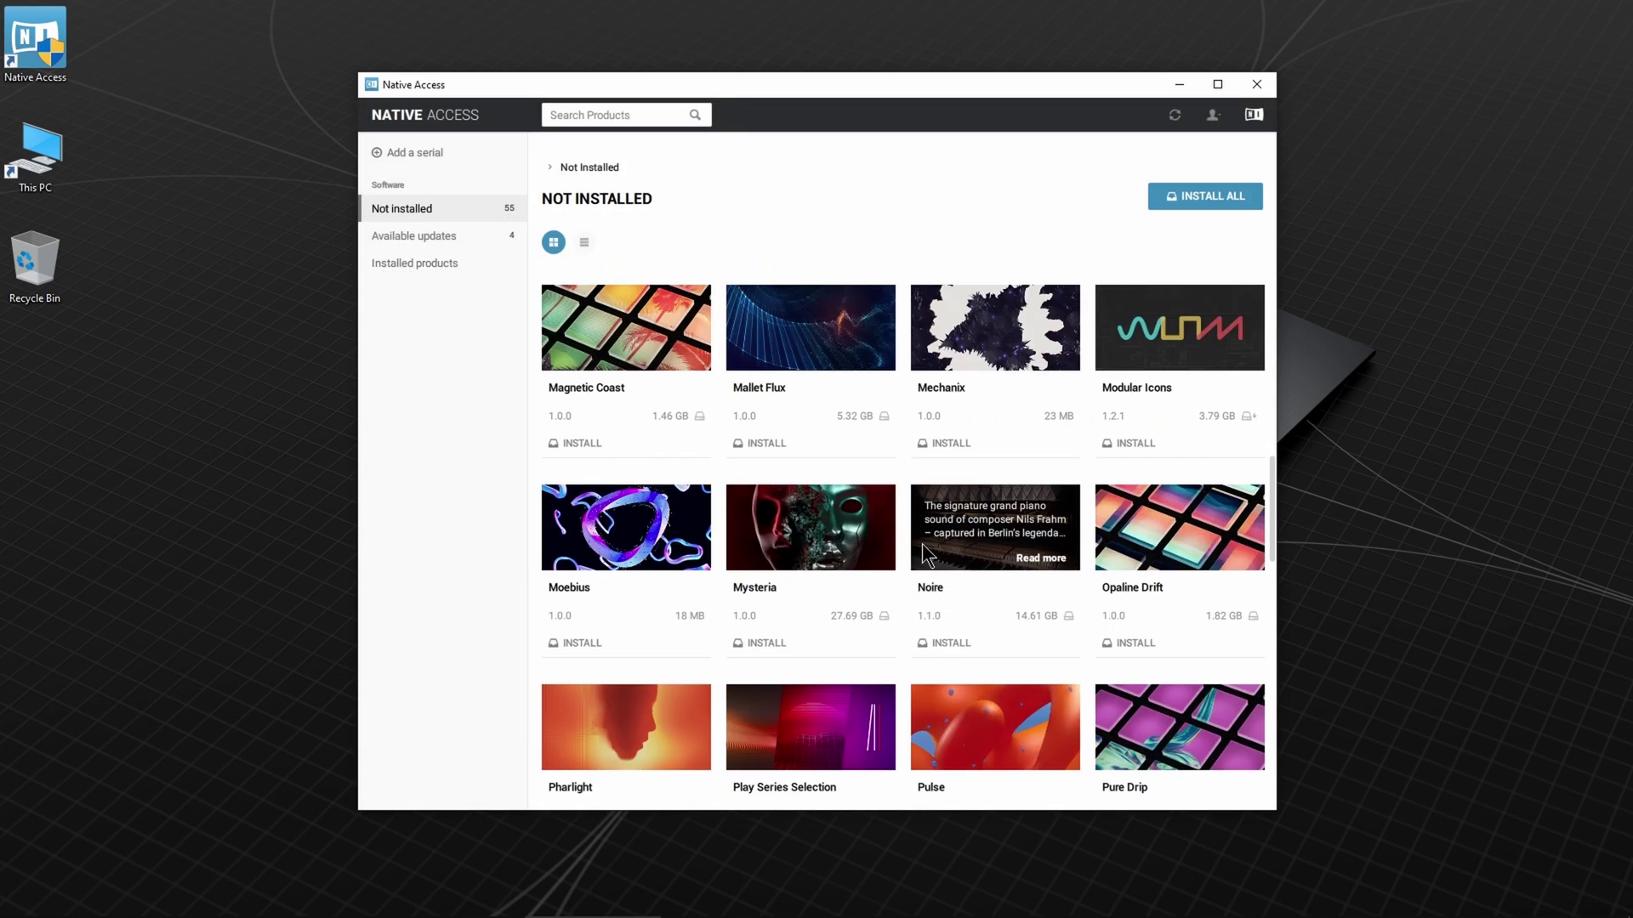
{"action": "scroll", "coordinate": [922, 544], "scroll_direction": "up", "scroll_amount": 5}
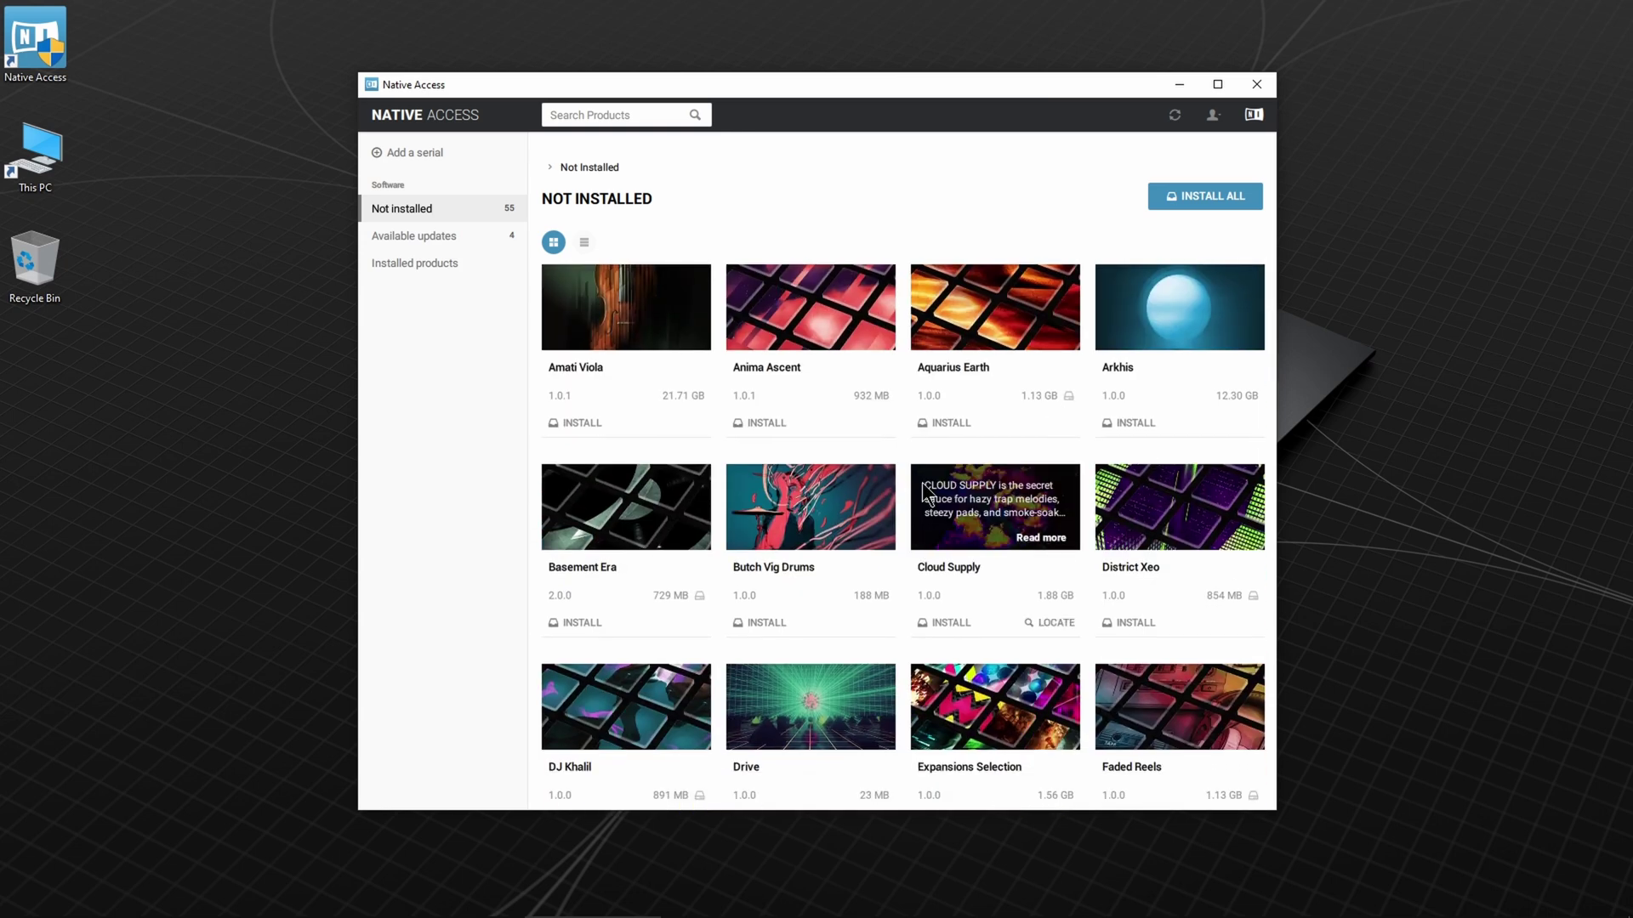
{"action": "left_click", "coordinate": [426, 263]}
{"action": "scroll", "coordinate": [1006, 421], "scroll_direction": "down", "scroll_amount": 15}
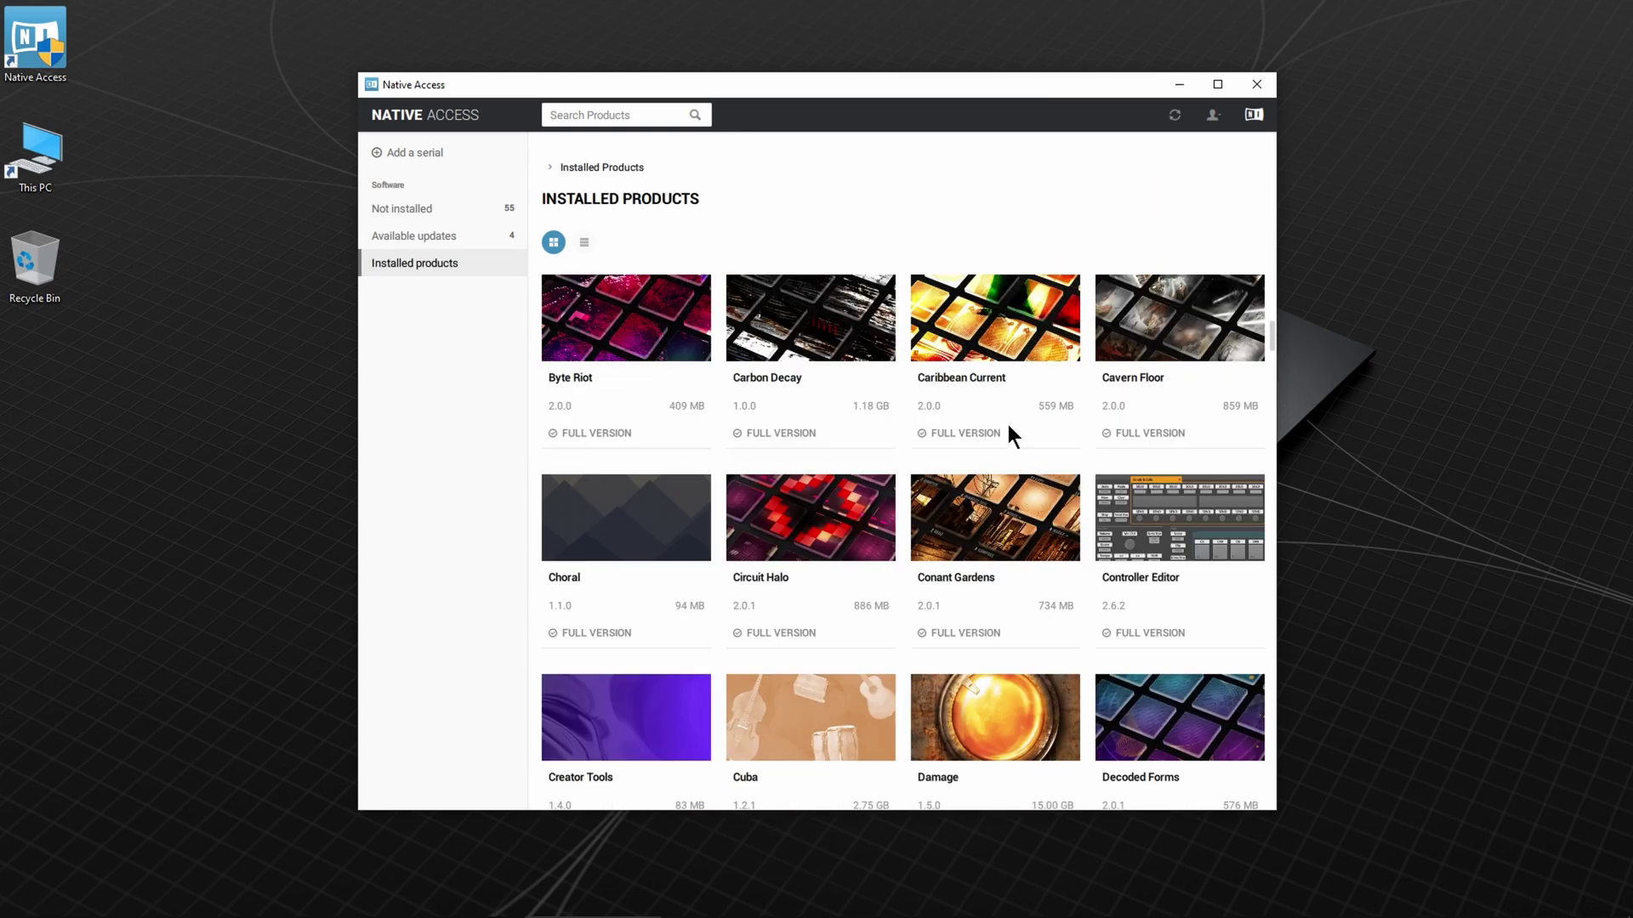
{"action": "scroll", "coordinate": [1007, 426], "scroll_direction": "down", "scroll_amount": 15}
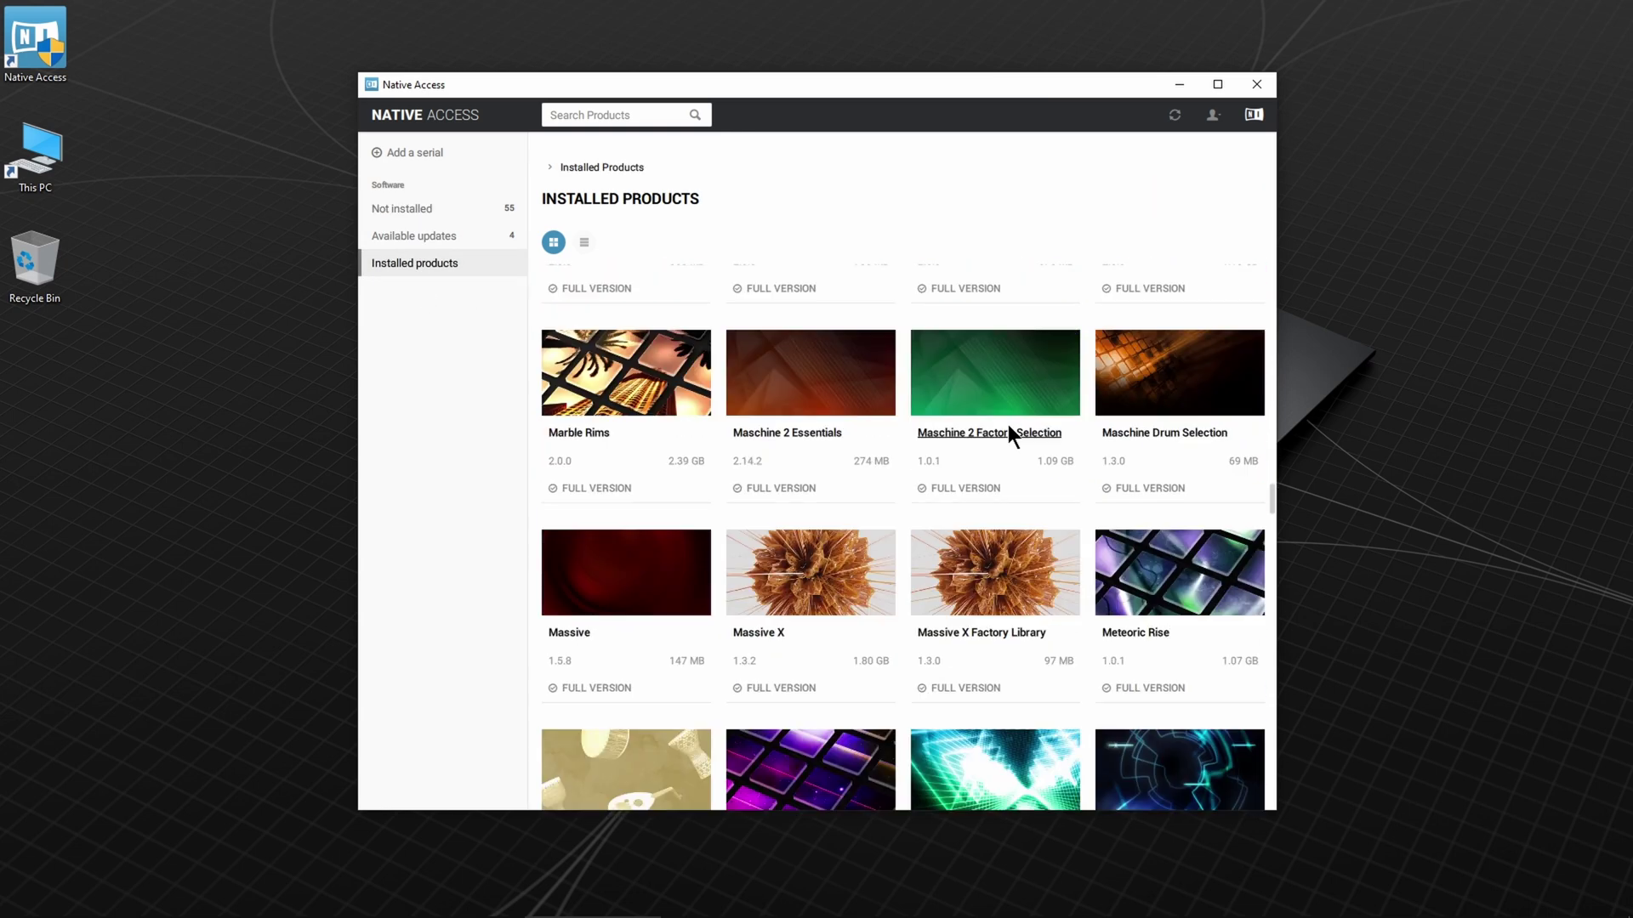
{"action": "scroll", "coordinate": [1008, 425], "scroll_direction": "up", "scroll_amount": 20}
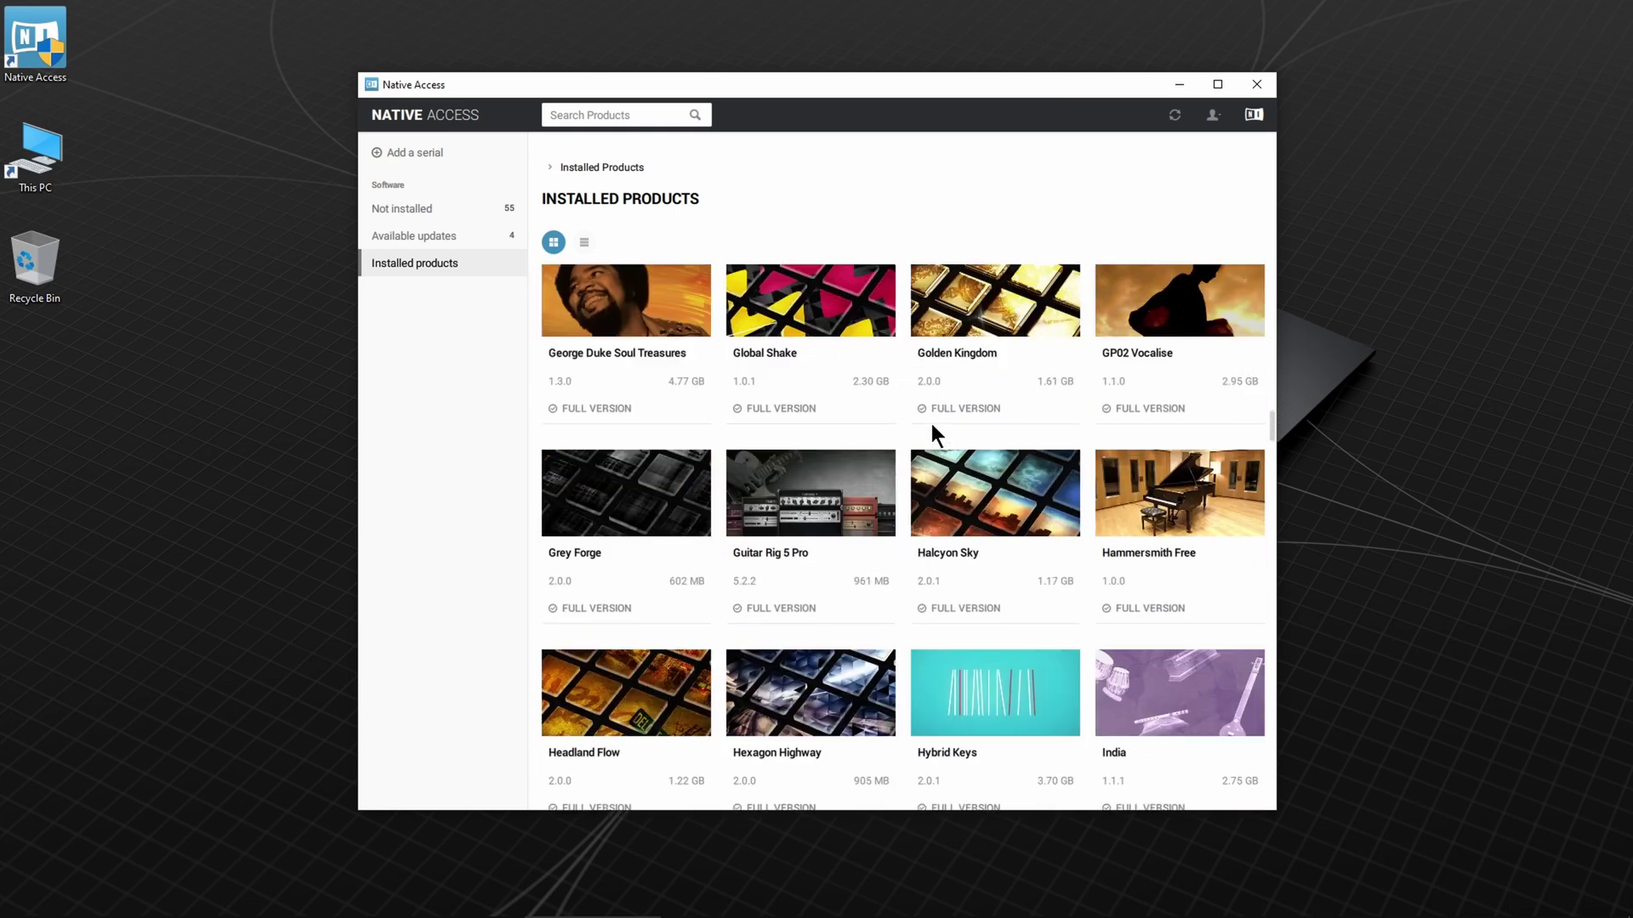
{"action": "scroll", "coordinate": [931, 423], "scroll_direction": "up", "scroll_amount": 5}
{"action": "left_click", "coordinate": [415, 213]}
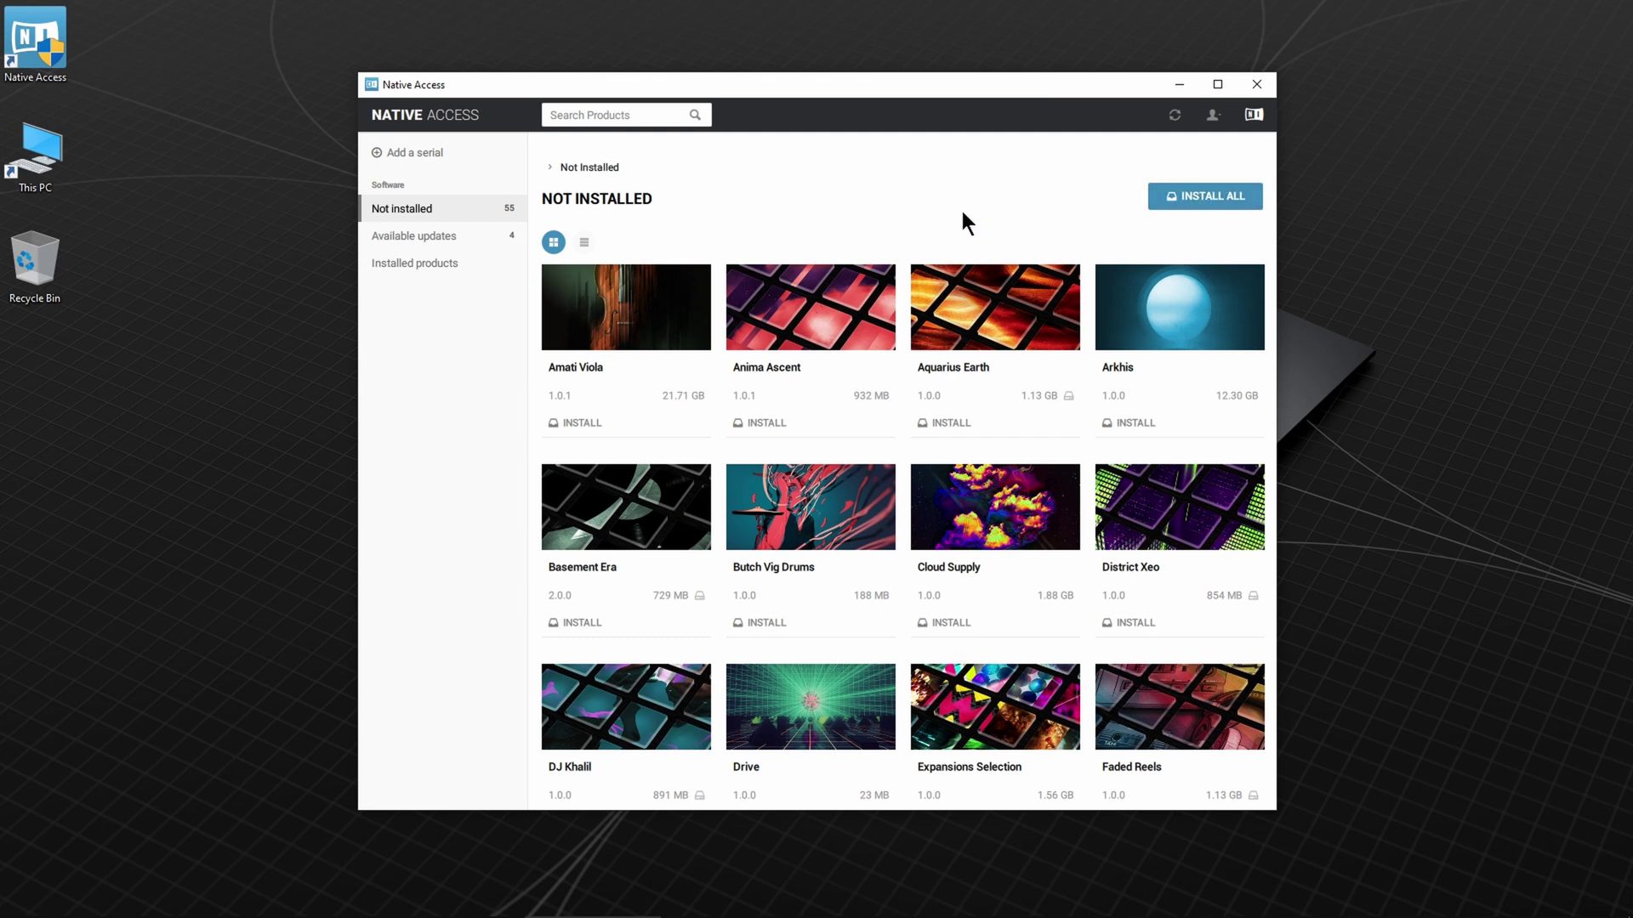
{"action": "left_click", "coordinate": [1217, 119]}
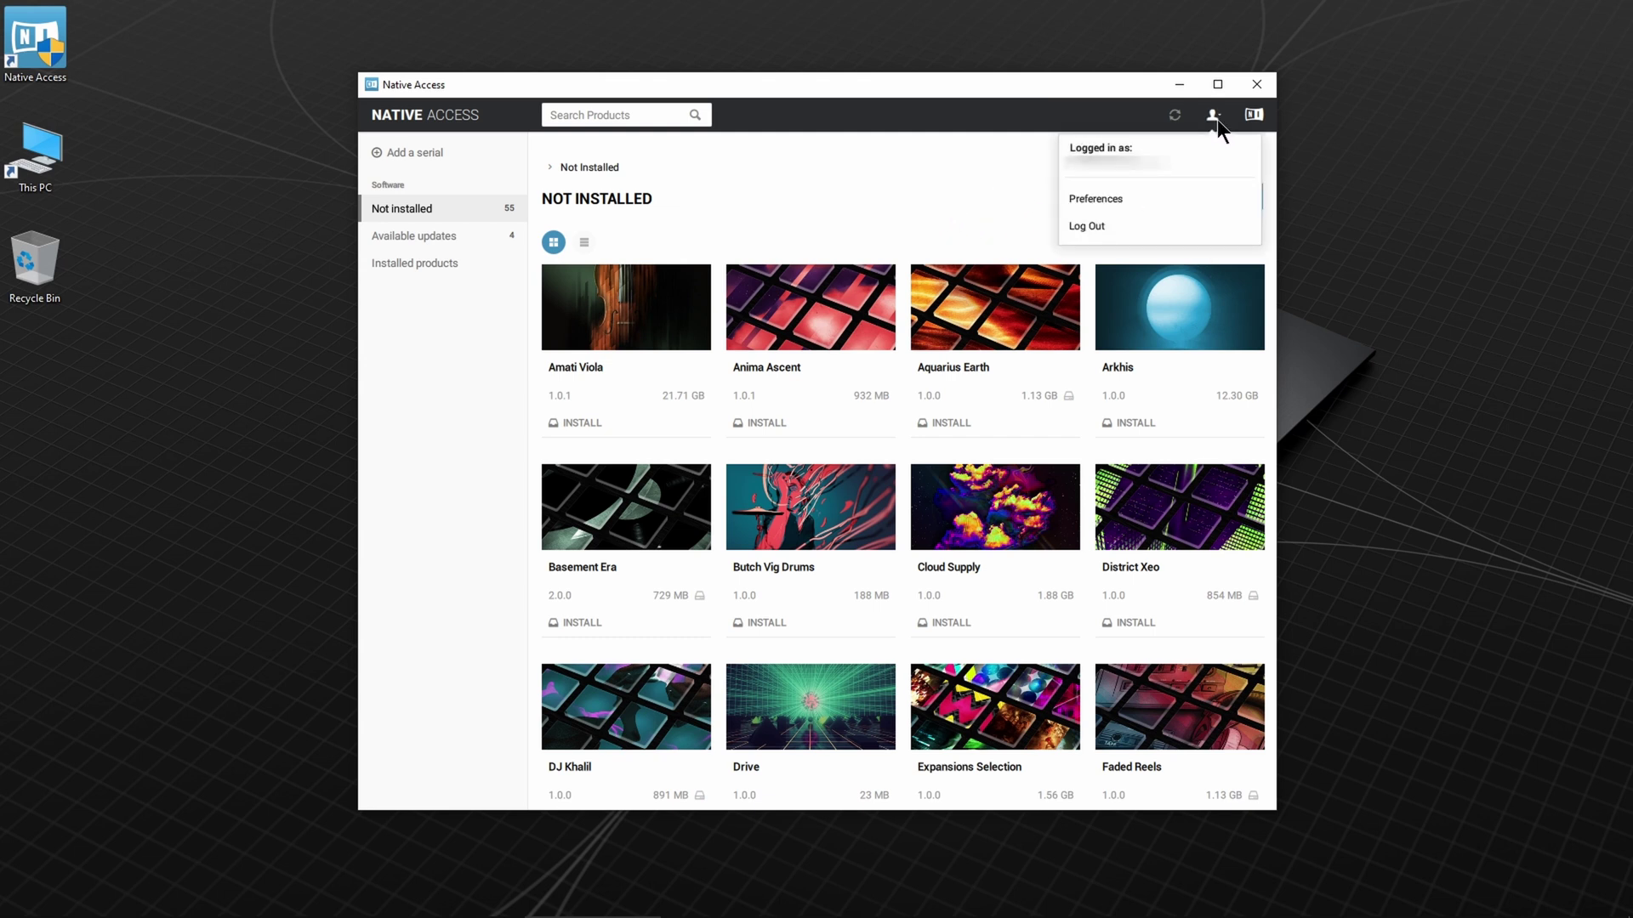
{"action": "left_click", "coordinate": [1119, 197]}
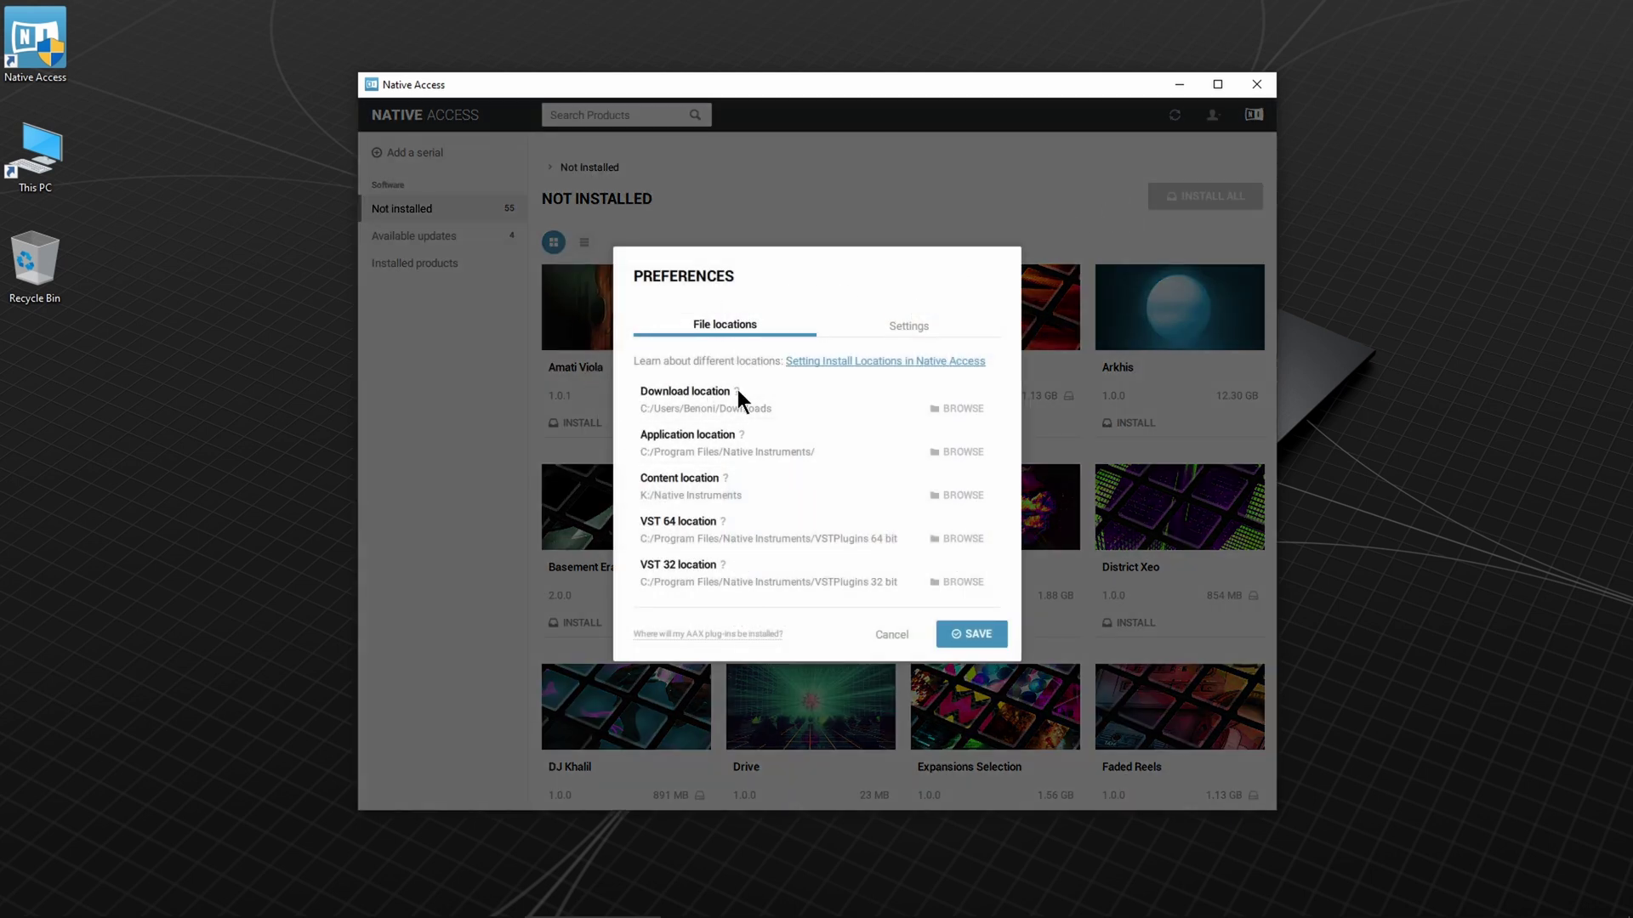
{"action": "mouse_move", "coordinate": [738, 391]}
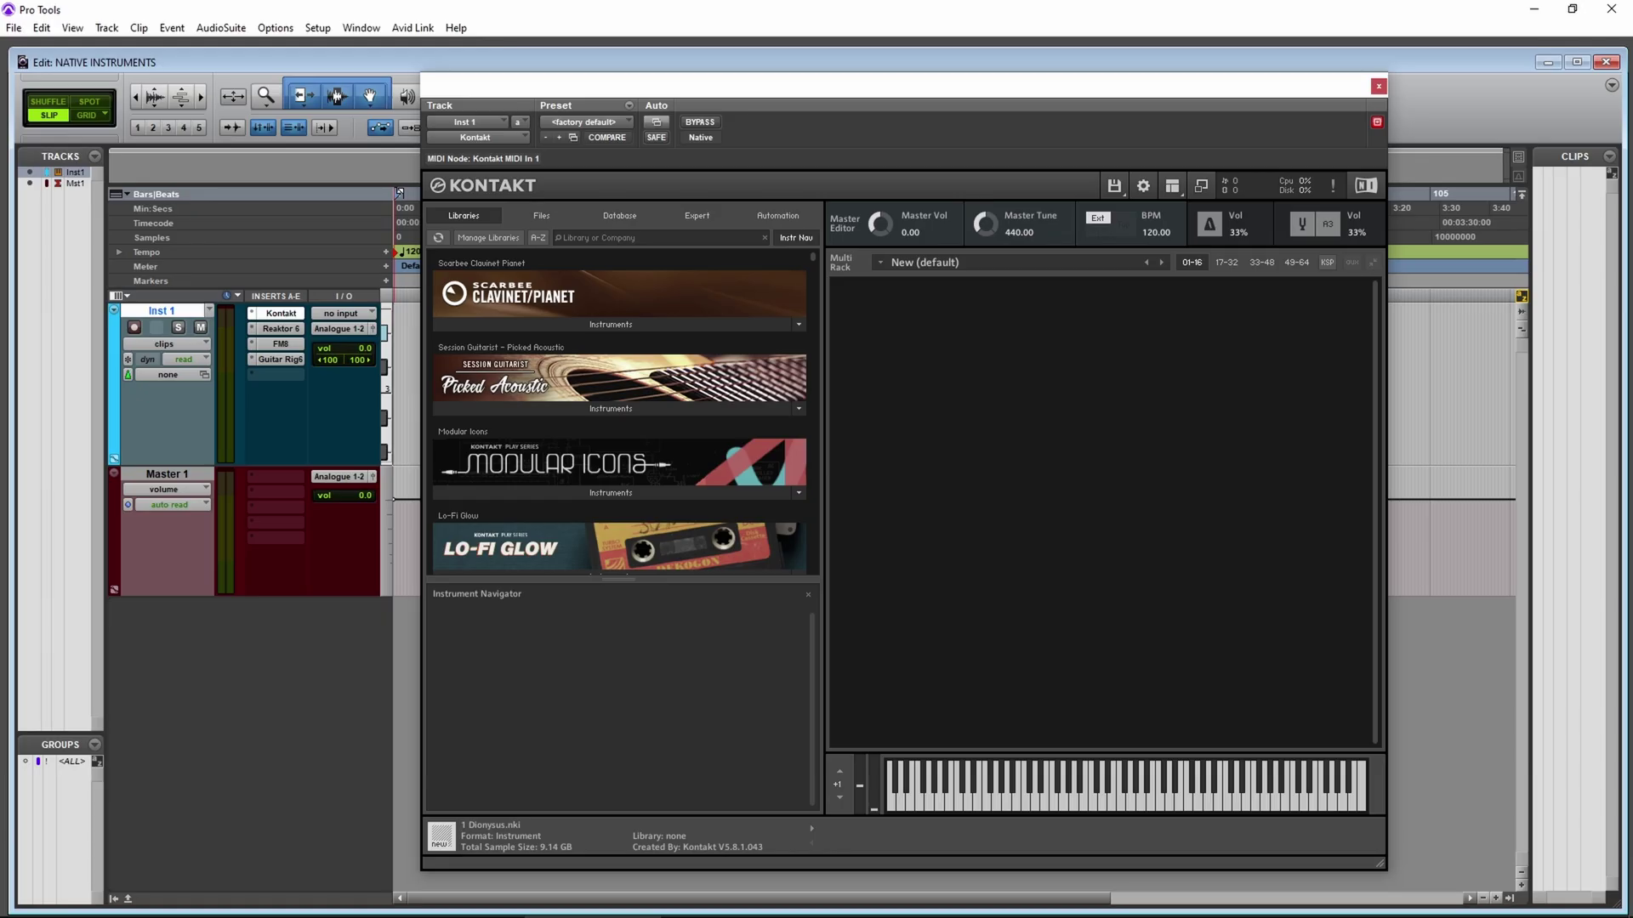
Open the Reaktor 6, FM8 and Guitar Rig 6 inserts, then return to Kontakt's drum kit.
{"action": "left_click", "coordinate": [281, 329]}
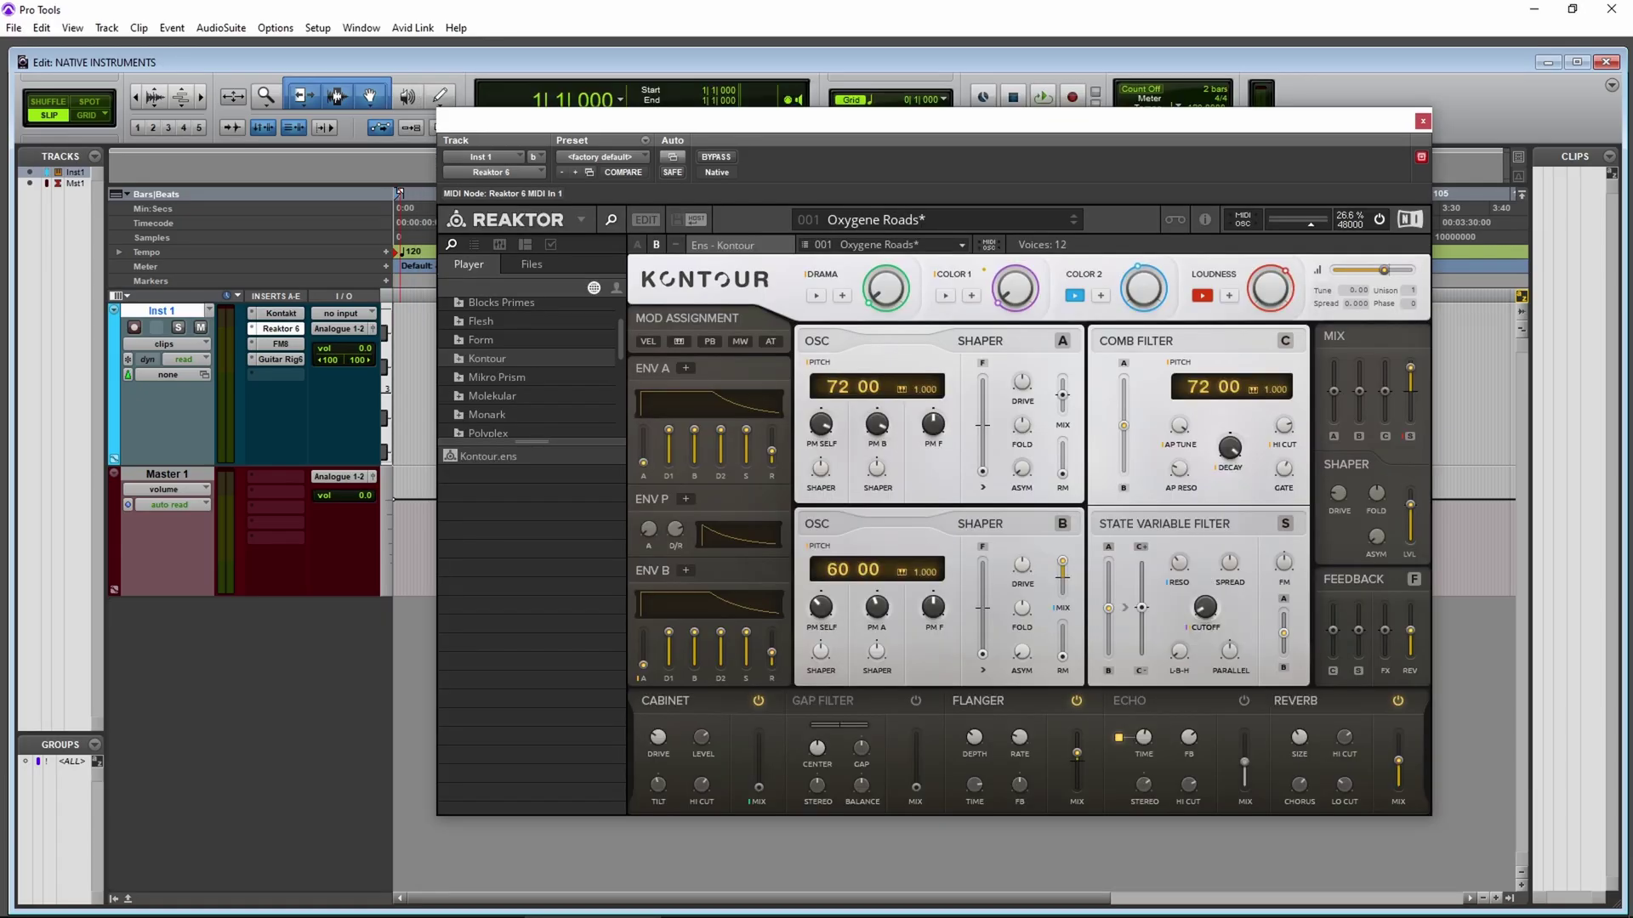
{"action": "left_click", "coordinate": [280, 344]}
{"action": "left_click", "coordinate": [280, 359]}
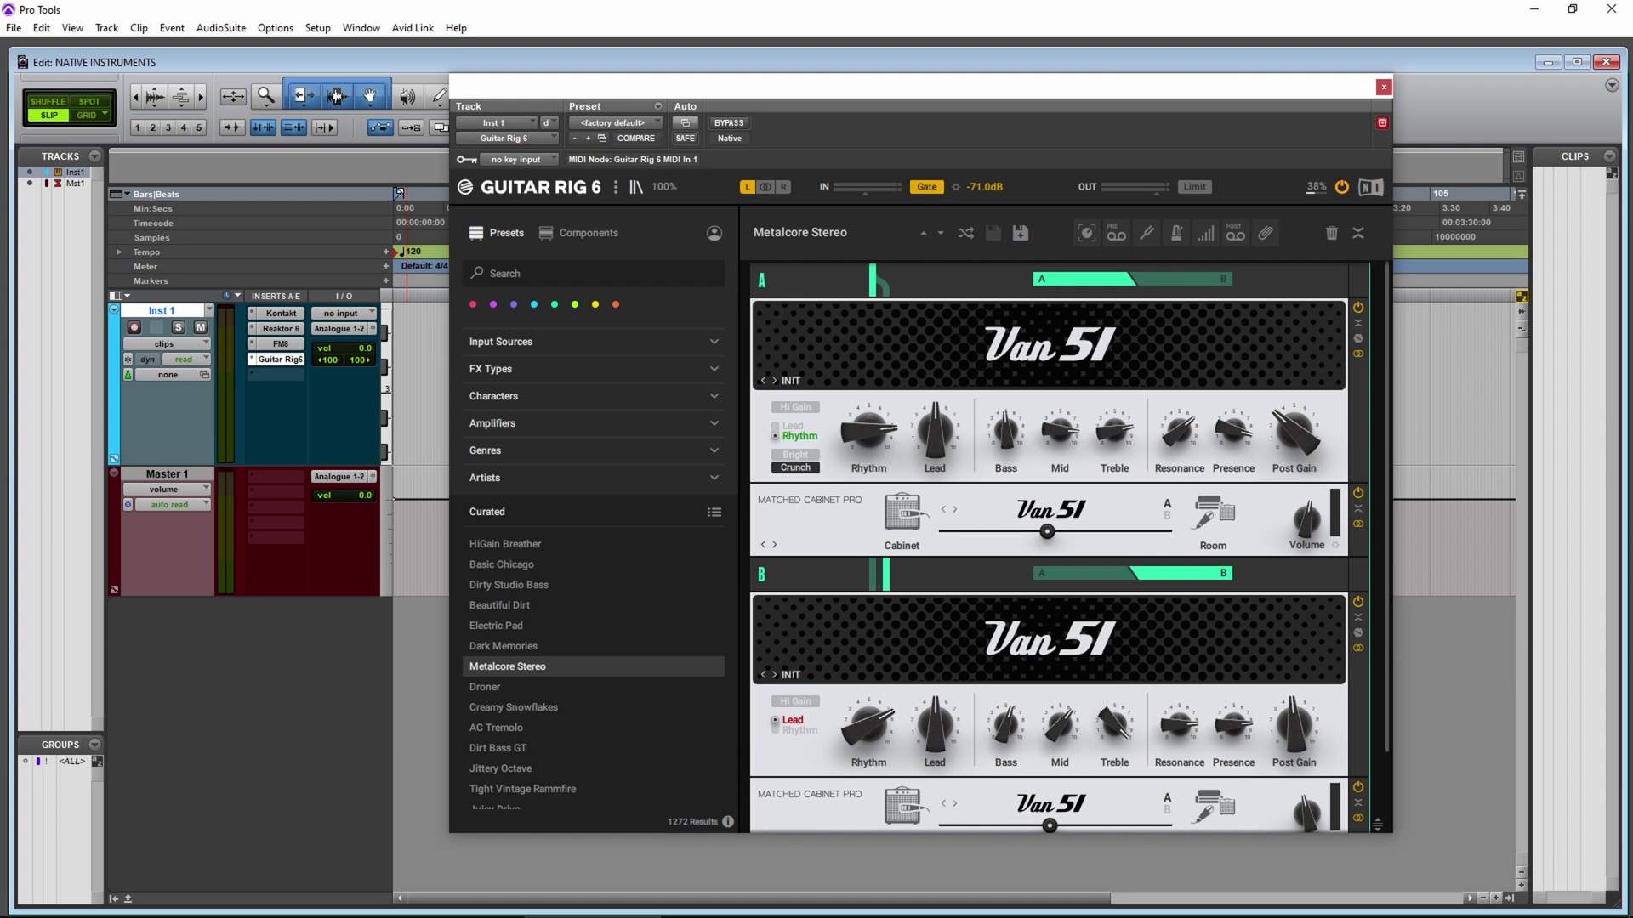
{"action": "left_click", "coordinate": [281, 313]}
{"action": "left_click_drag", "start_coordinate": [833, 259], "coordinate": [834, 360]}
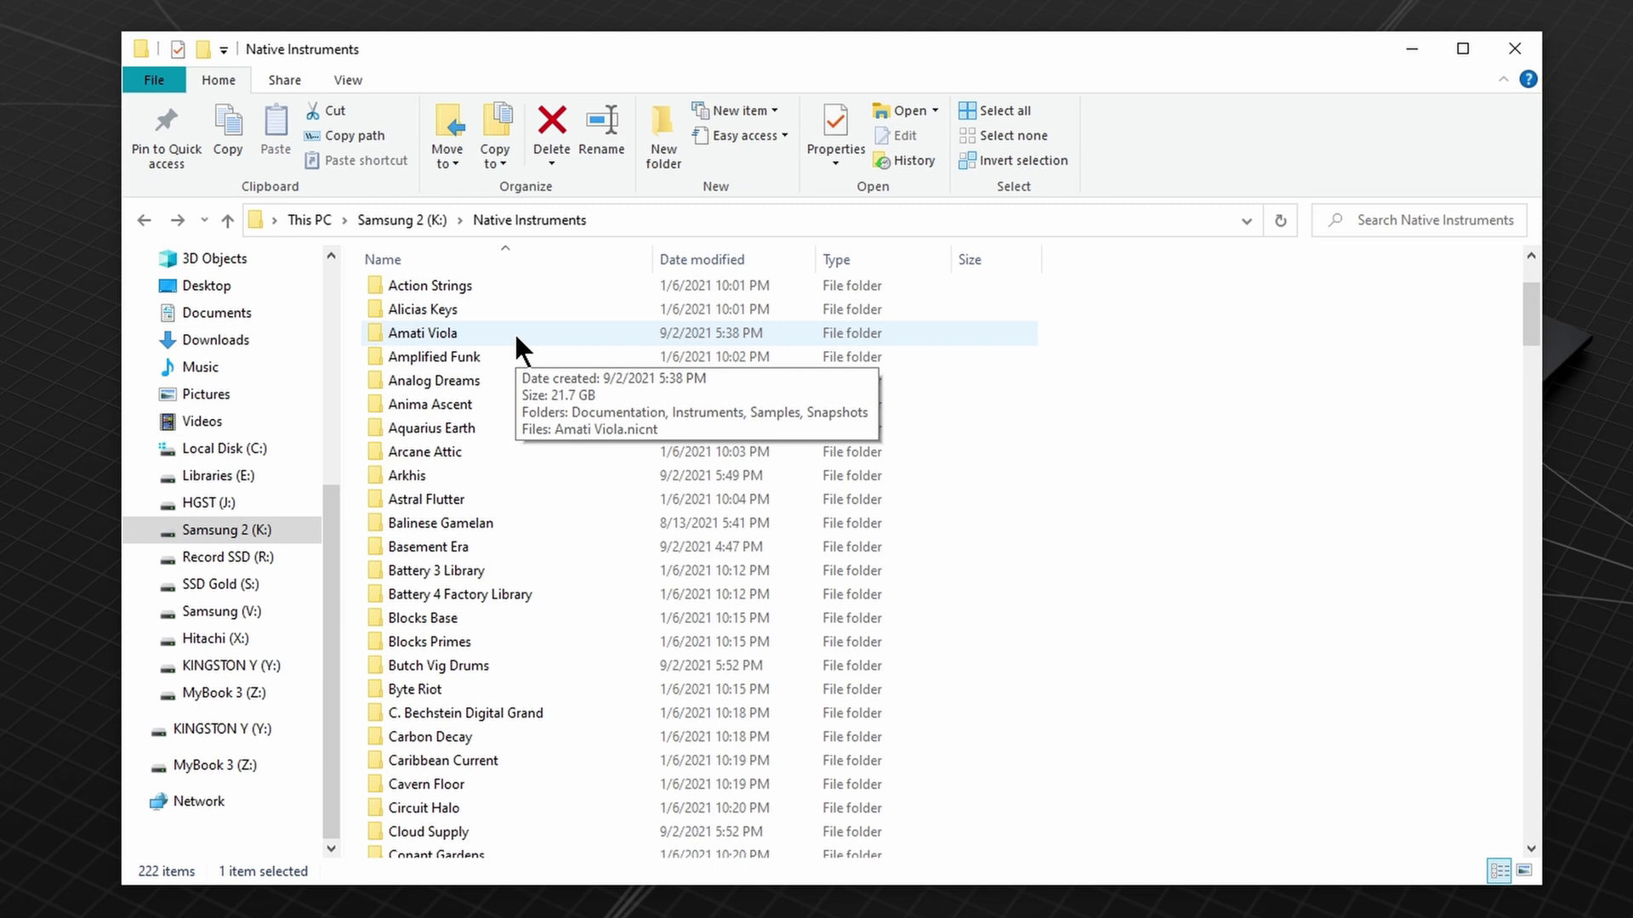
Scroll through the 222 library folders in K:\Native Instruments.
{"action": "scroll", "coordinate": [487, 416], "scroll_direction": "down", "scroll_amount": 7}
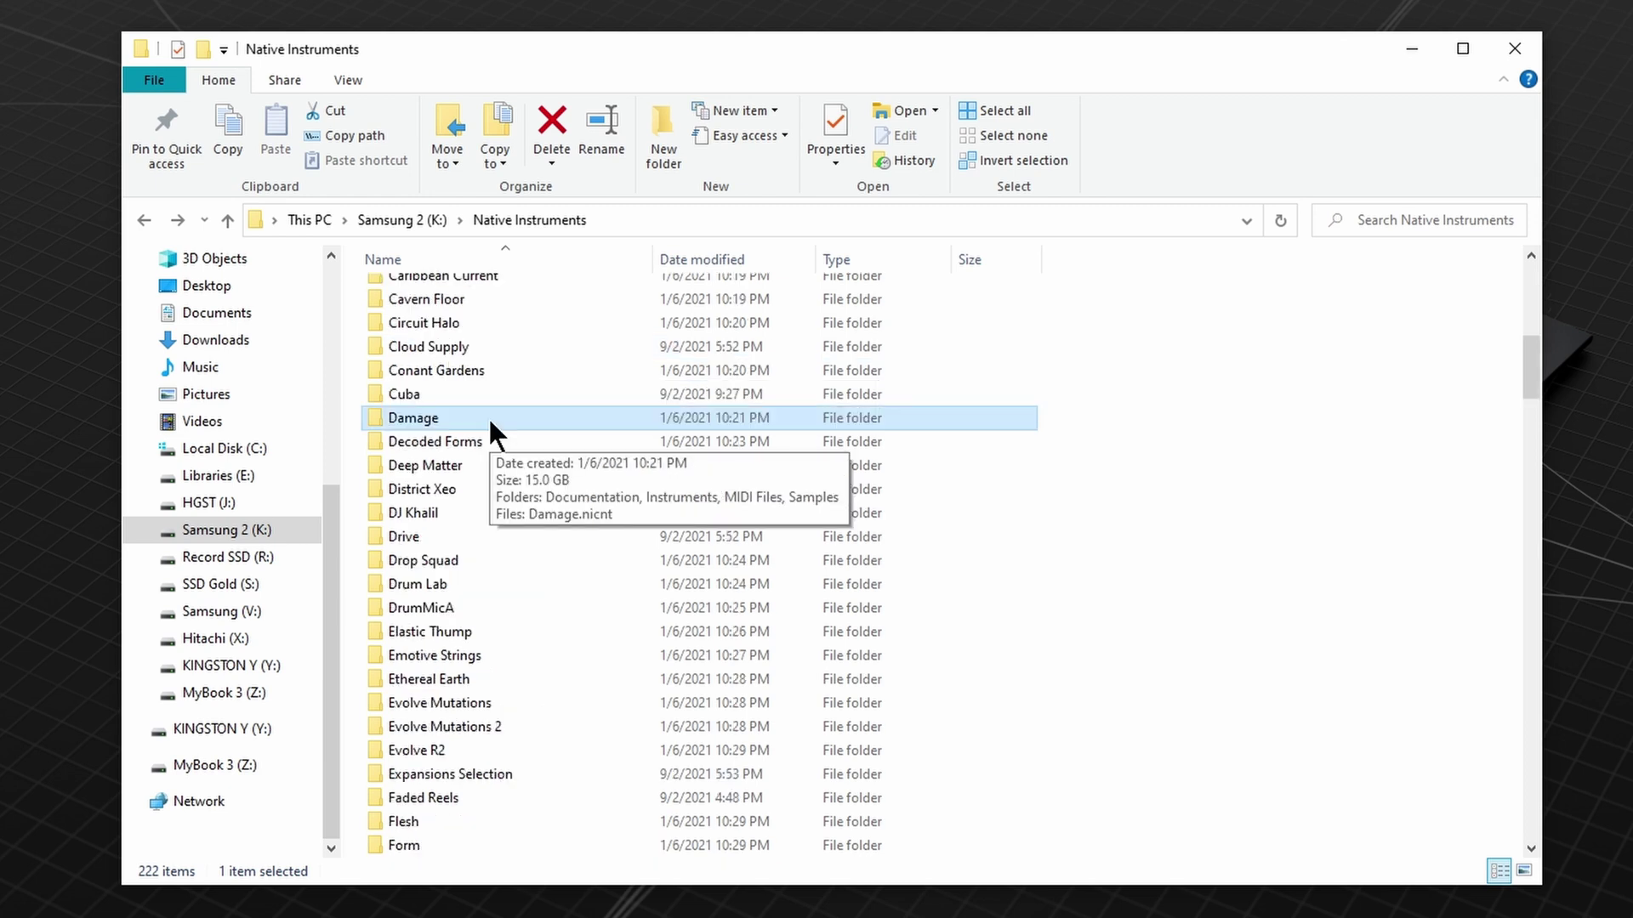
{"action": "scroll", "coordinate": [466, 440], "scroll_direction": "down", "scroll_amount": 14}
{"action": "scroll", "coordinate": [510, 421], "scroll_direction": "down", "scroll_amount": 3}
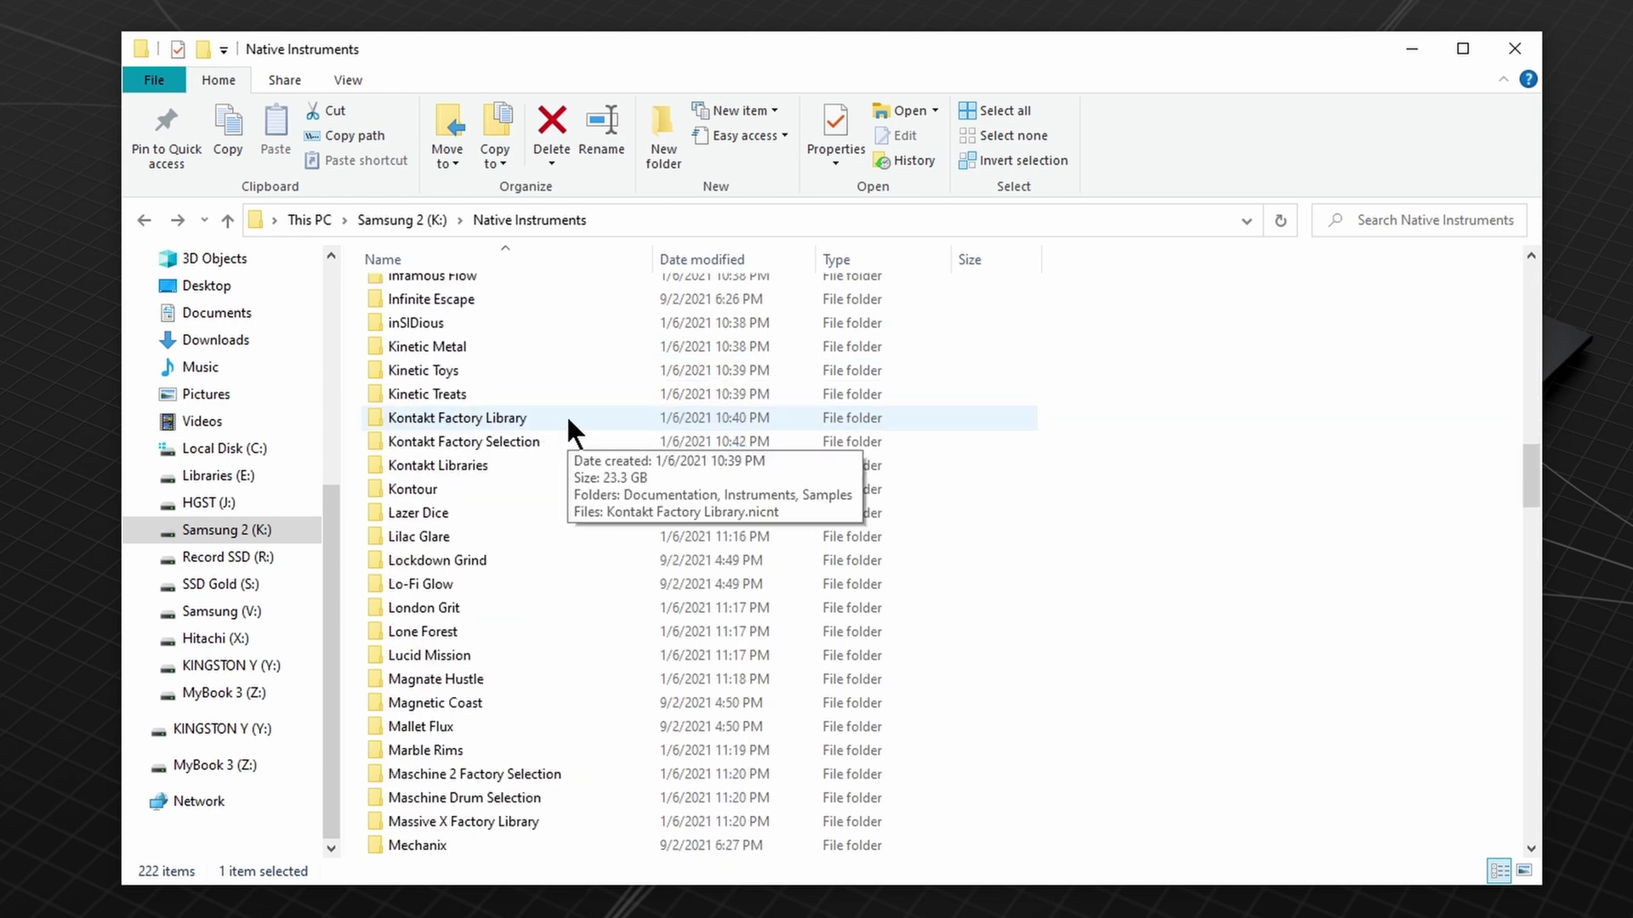
{"action": "scroll", "coordinate": [527, 412], "scroll_direction": "down", "scroll_amount": 8}
{"action": "scroll", "coordinate": [529, 418], "scroll_direction": "down", "scroll_amount": 18}
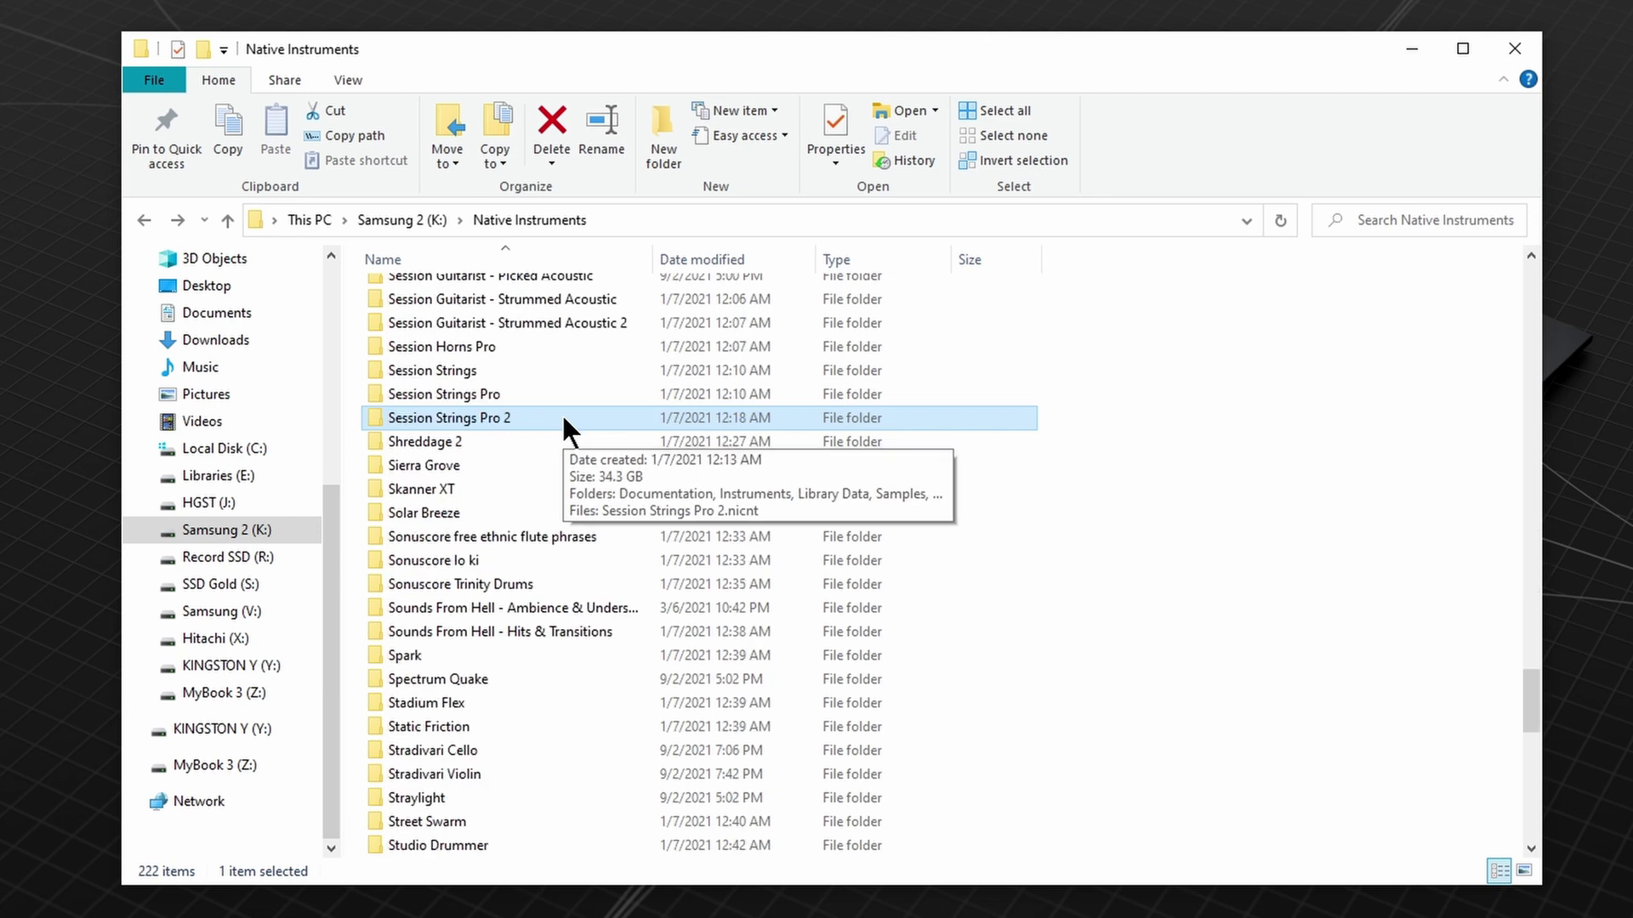
{"action": "scroll", "coordinate": [578, 387], "scroll_direction": "down", "scroll_amount": 9}
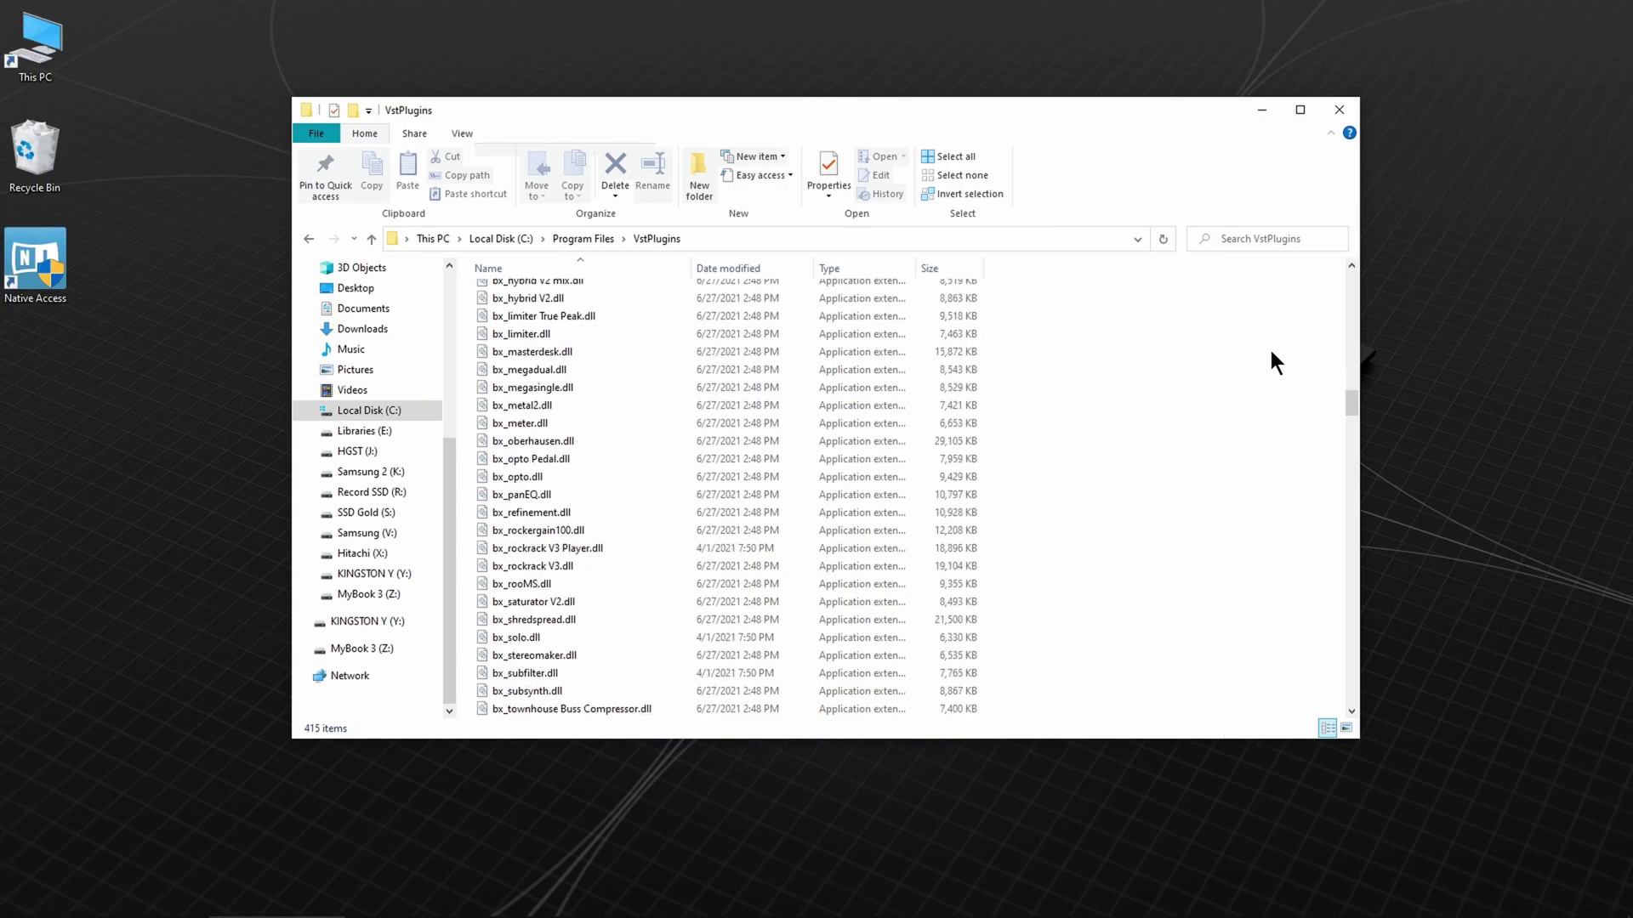
Browse C:\Program Files\VstPlugins and Steinberg\VstPlugins, then open Native Instruments\VSTPlugins 64 bit.
{"action": "scroll", "coordinate": [1272, 352], "scroll_direction": "down", "scroll_amount": 20}
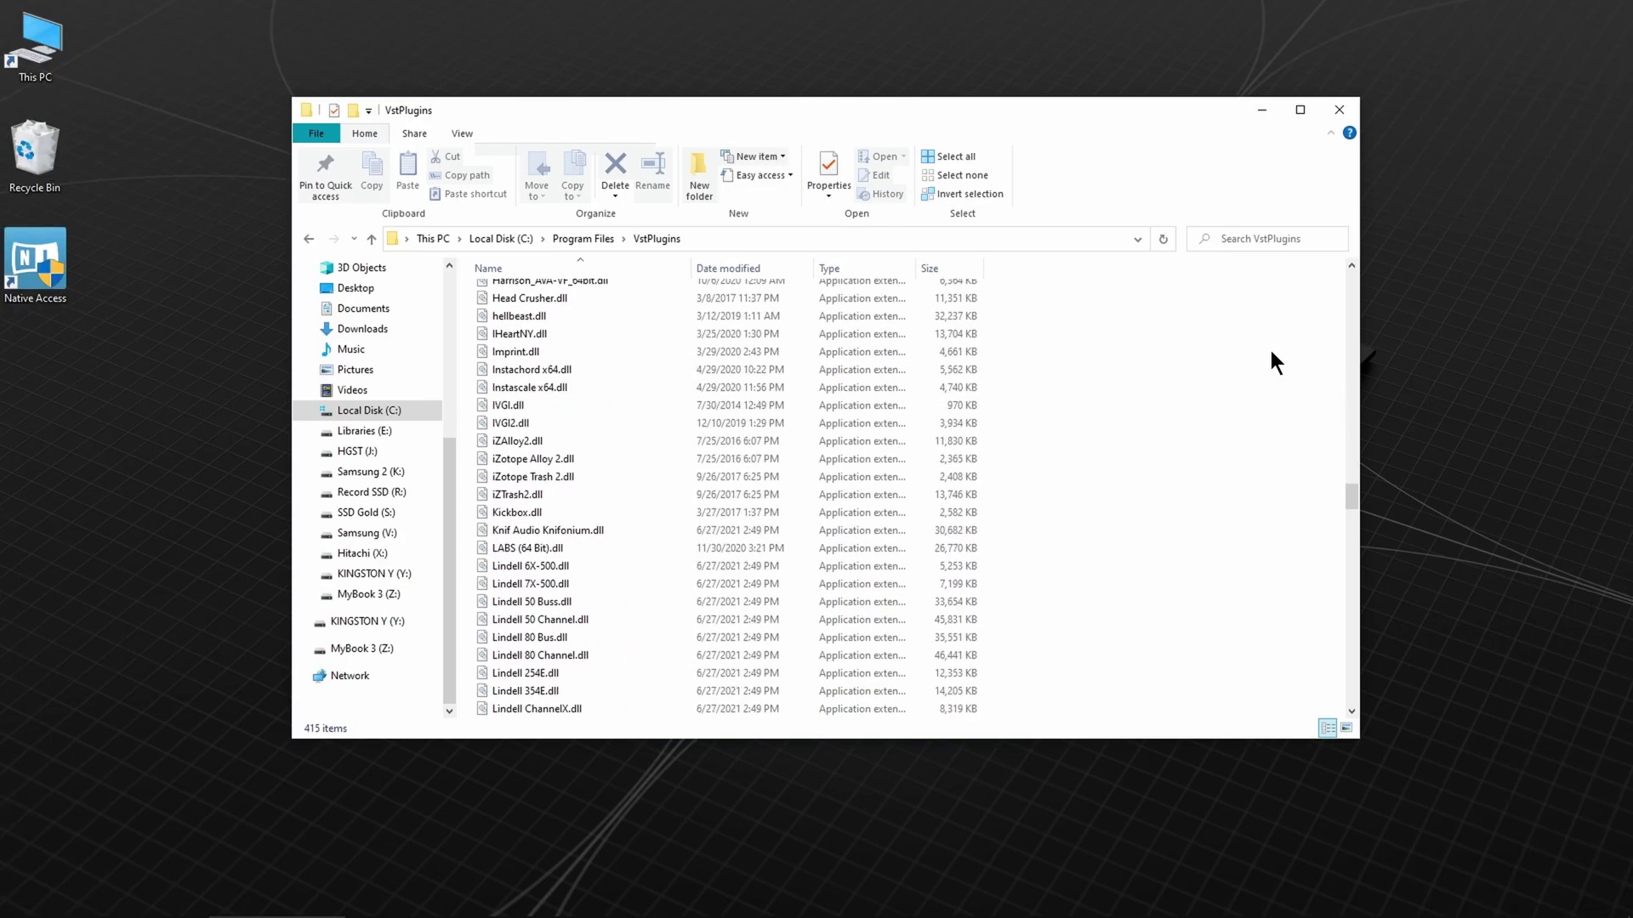
{"action": "scroll", "coordinate": [1271, 352], "scroll_direction": "down", "scroll_amount": 12}
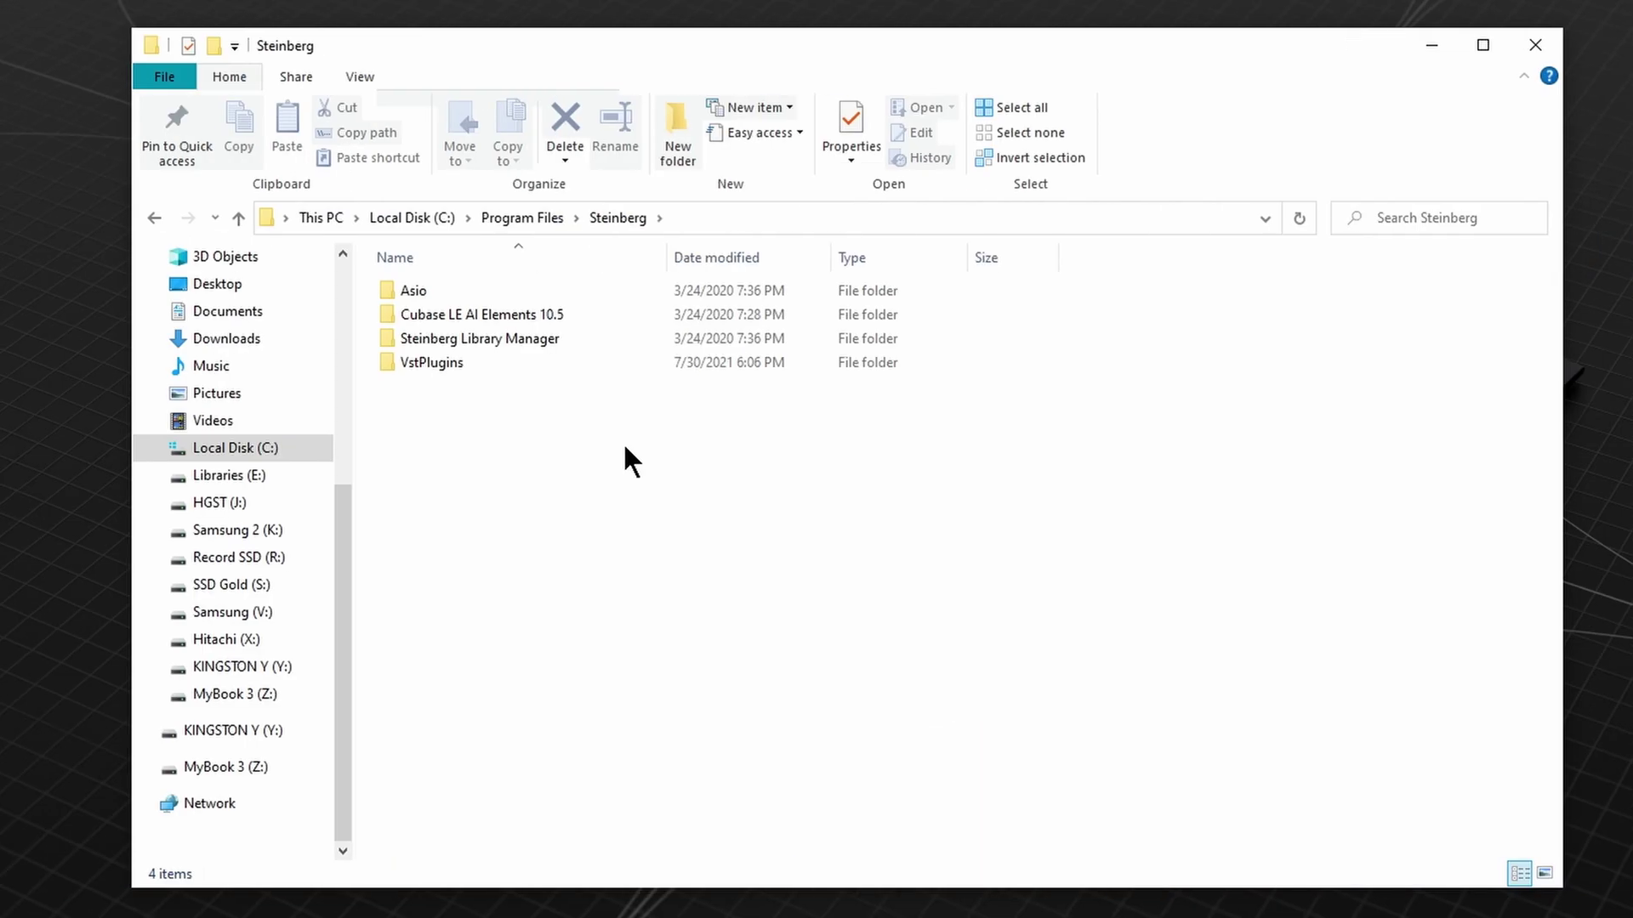
{"action": "double_click", "coordinate": [480, 366]}
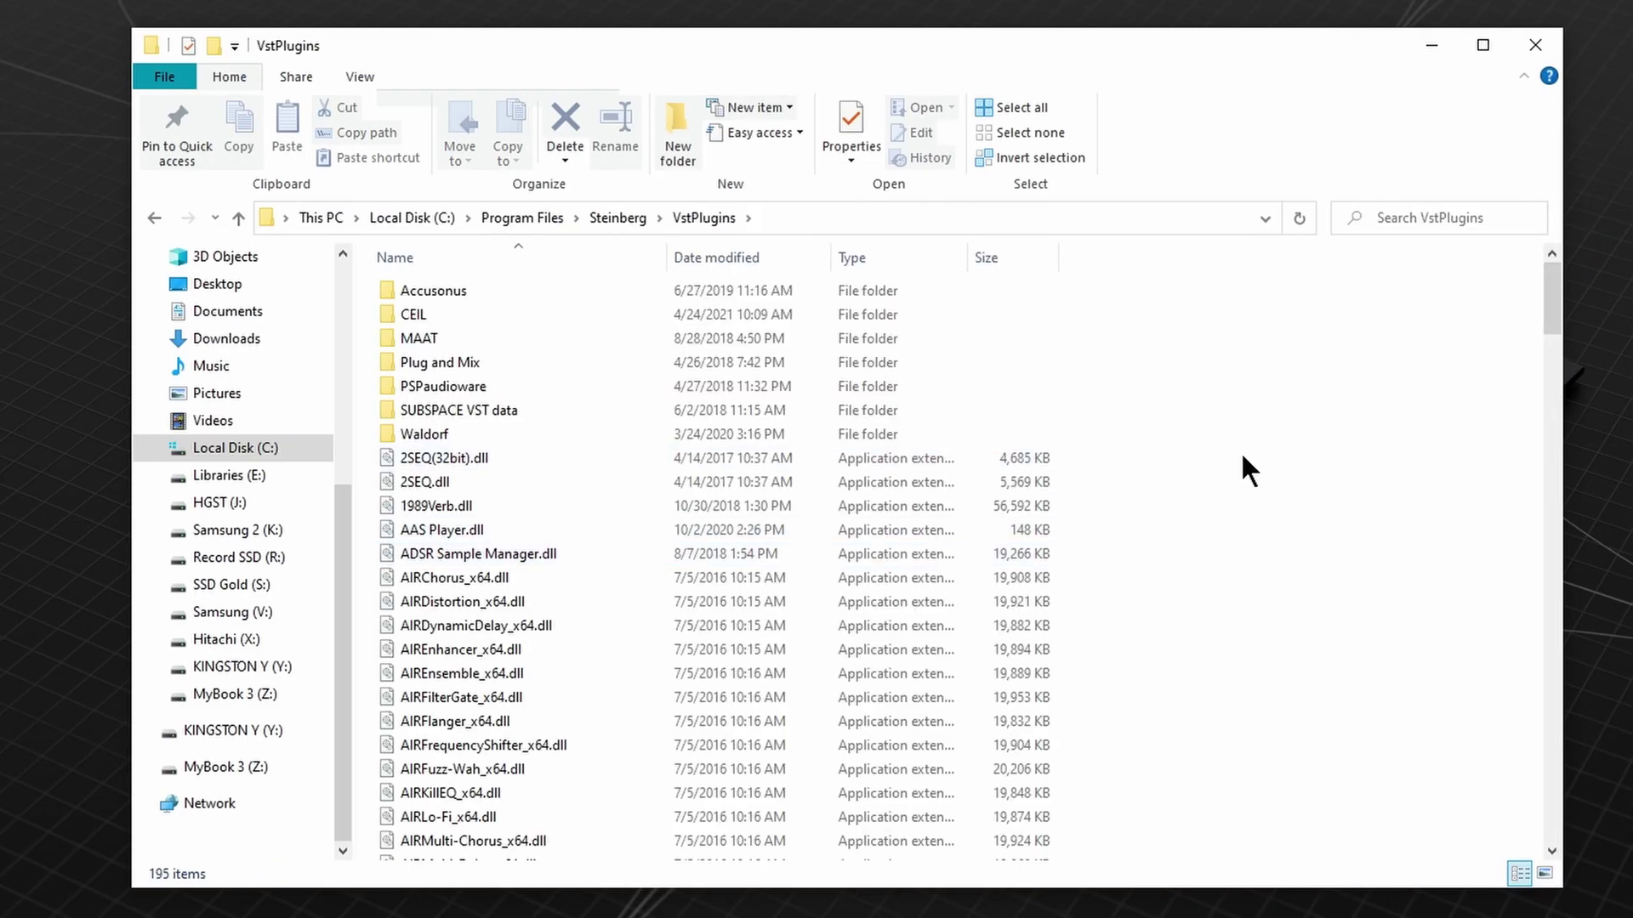
{"action": "scroll", "coordinate": [1240, 447], "scroll_direction": "down", "scroll_amount": 20}
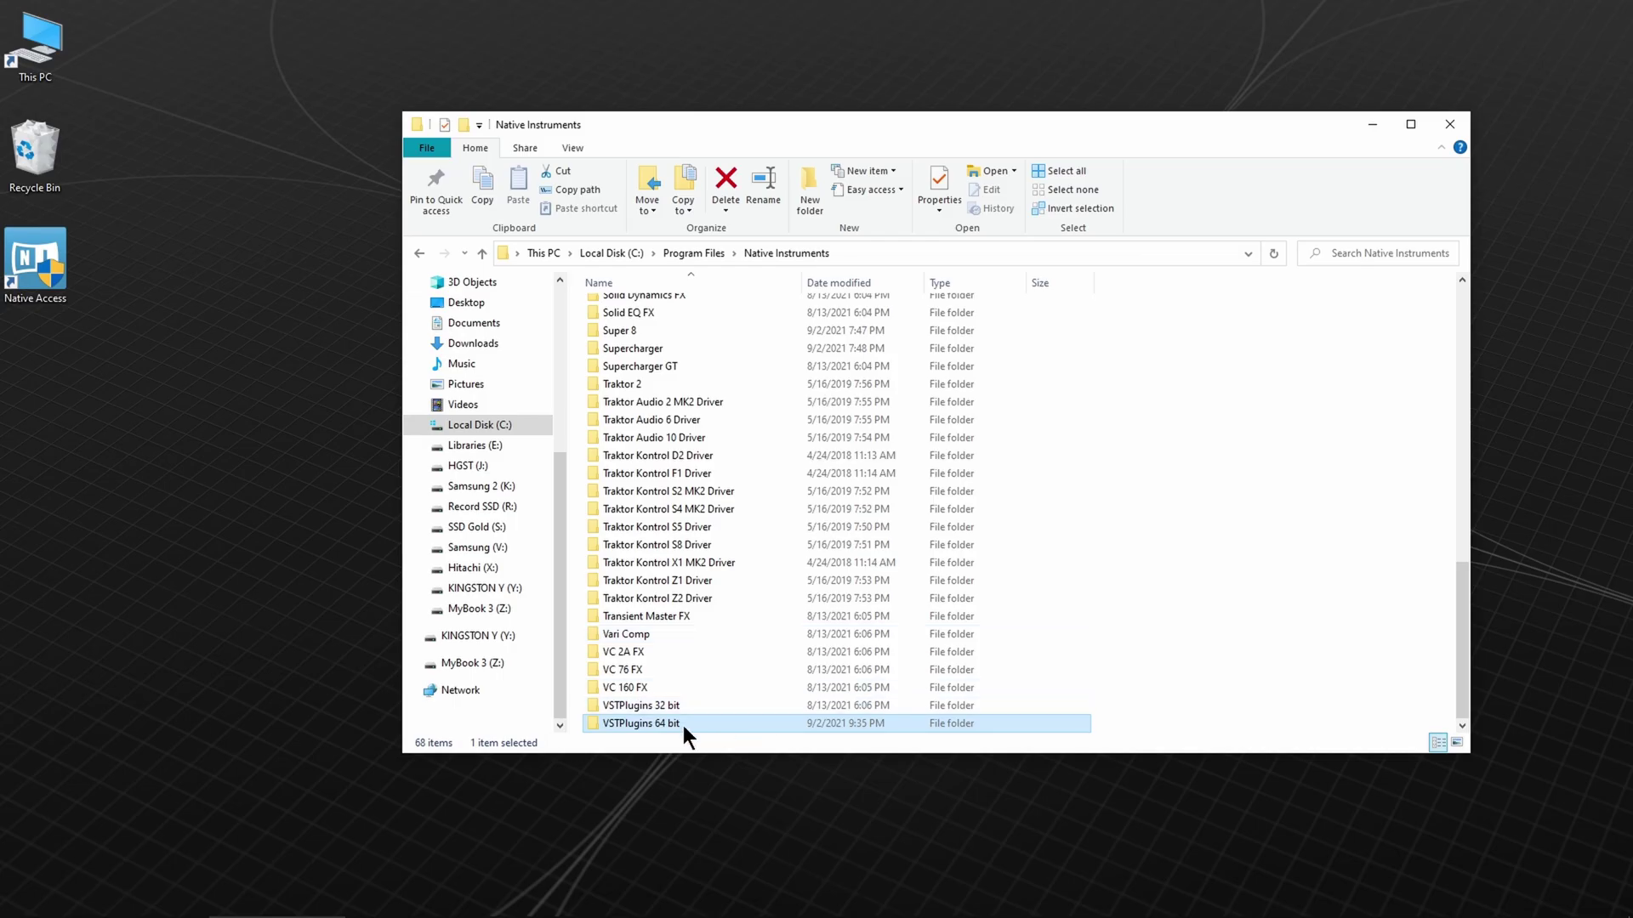
{"action": "double_click", "coordinate": [682, 726]}
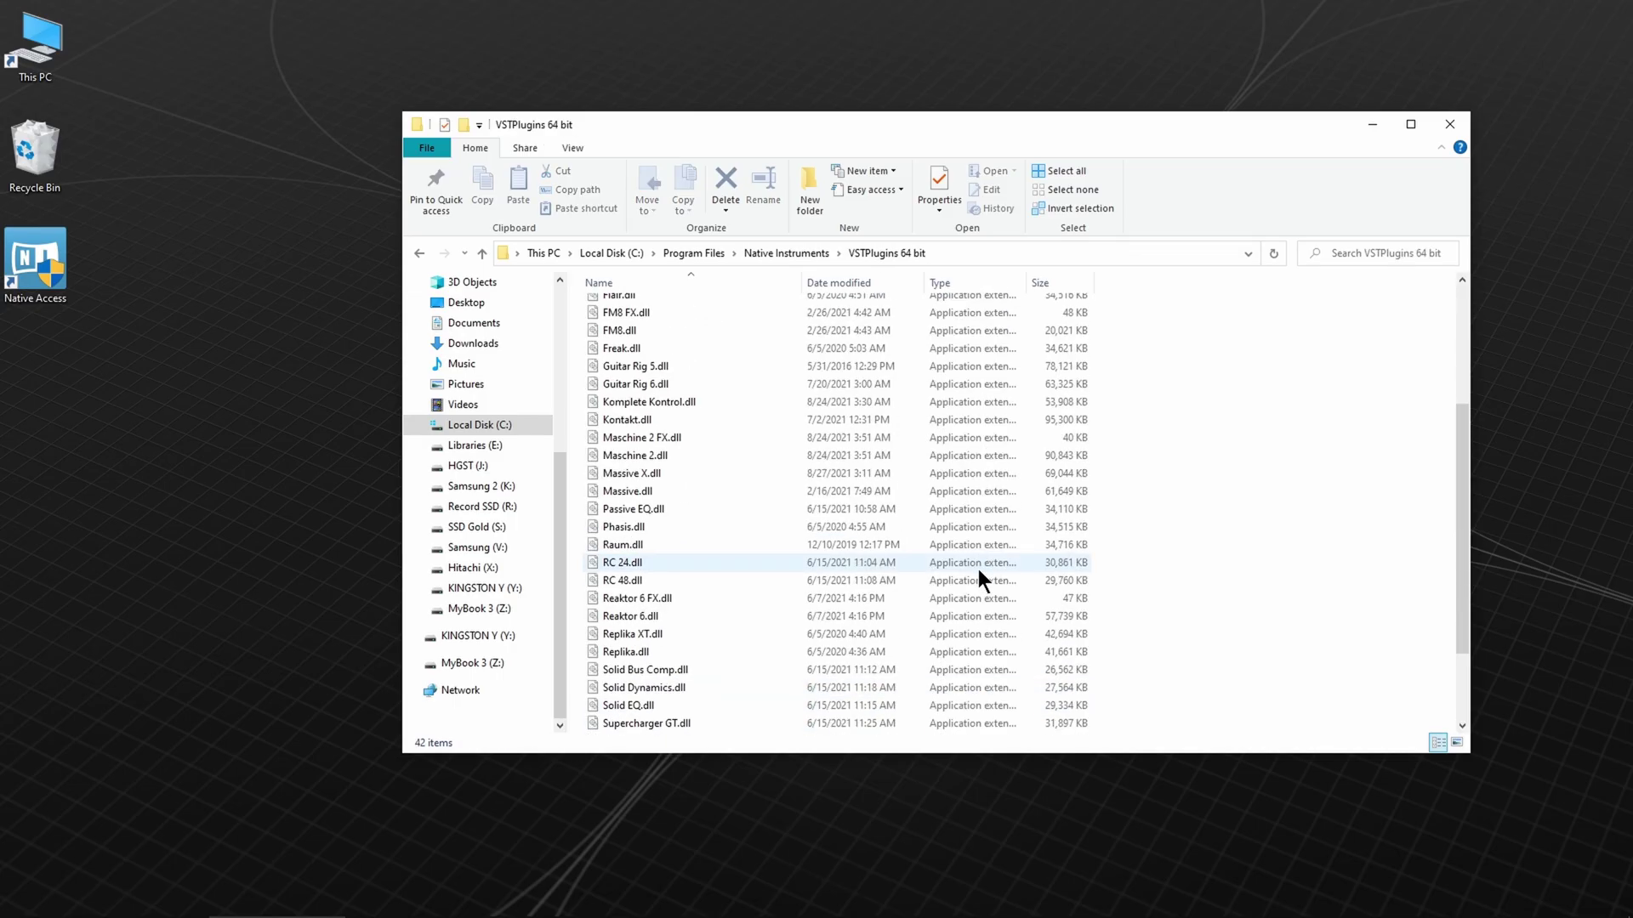
{"action": "scroll", "coordinate": [978, 569], "scroll_direction": "down", "scroll_amount": 2}
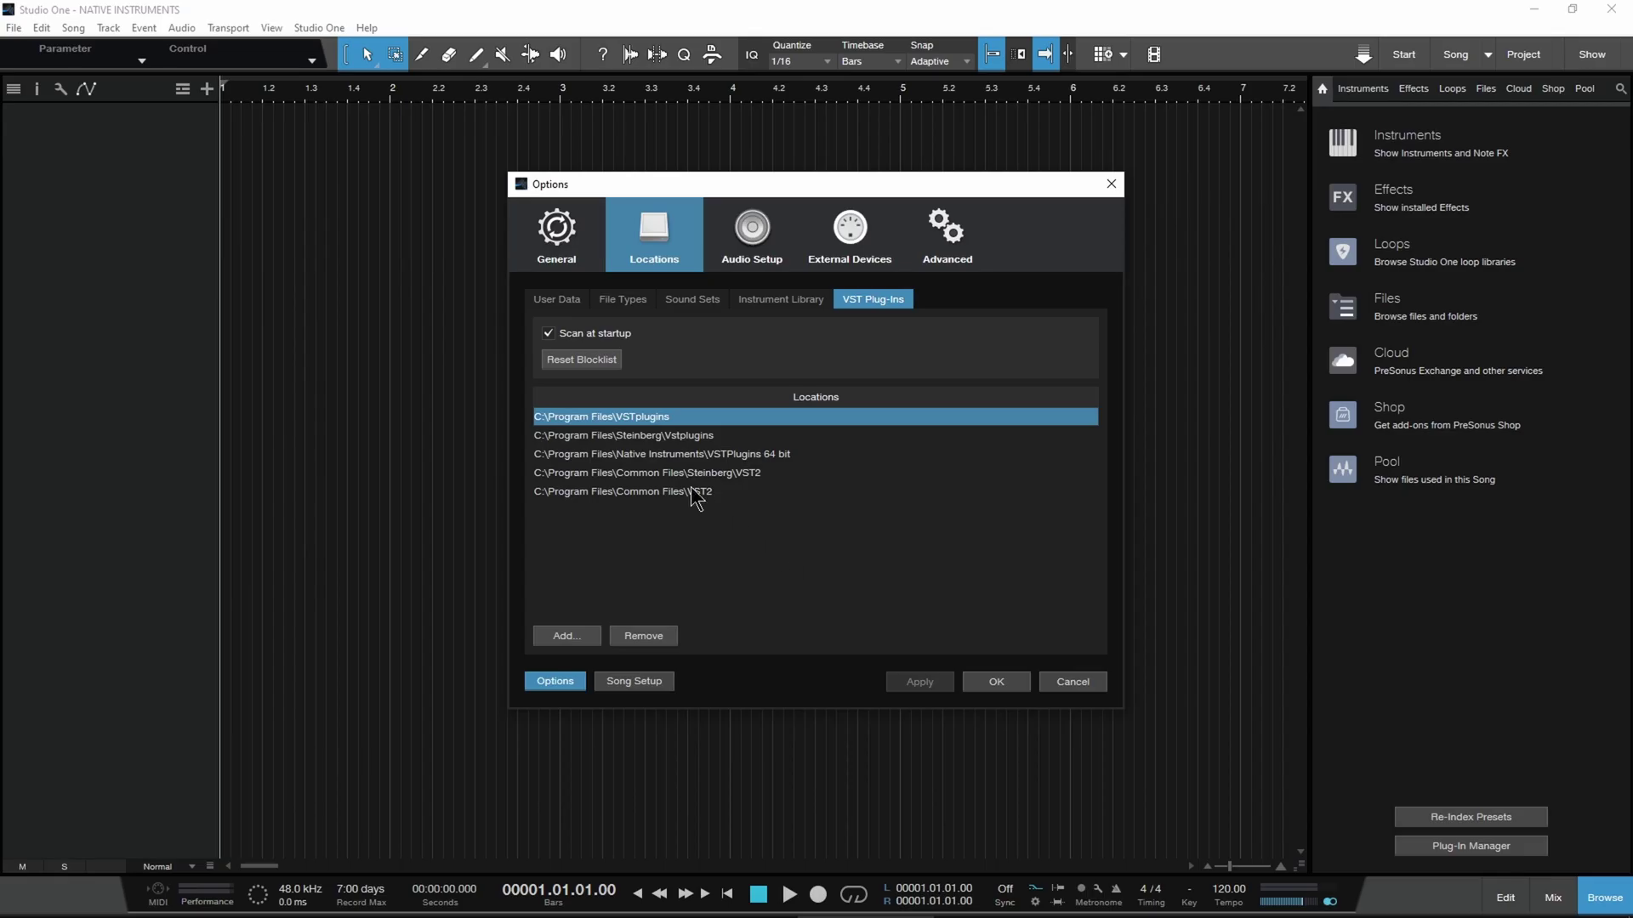
{"action": "left_click", "coordinate": [567, 455]}
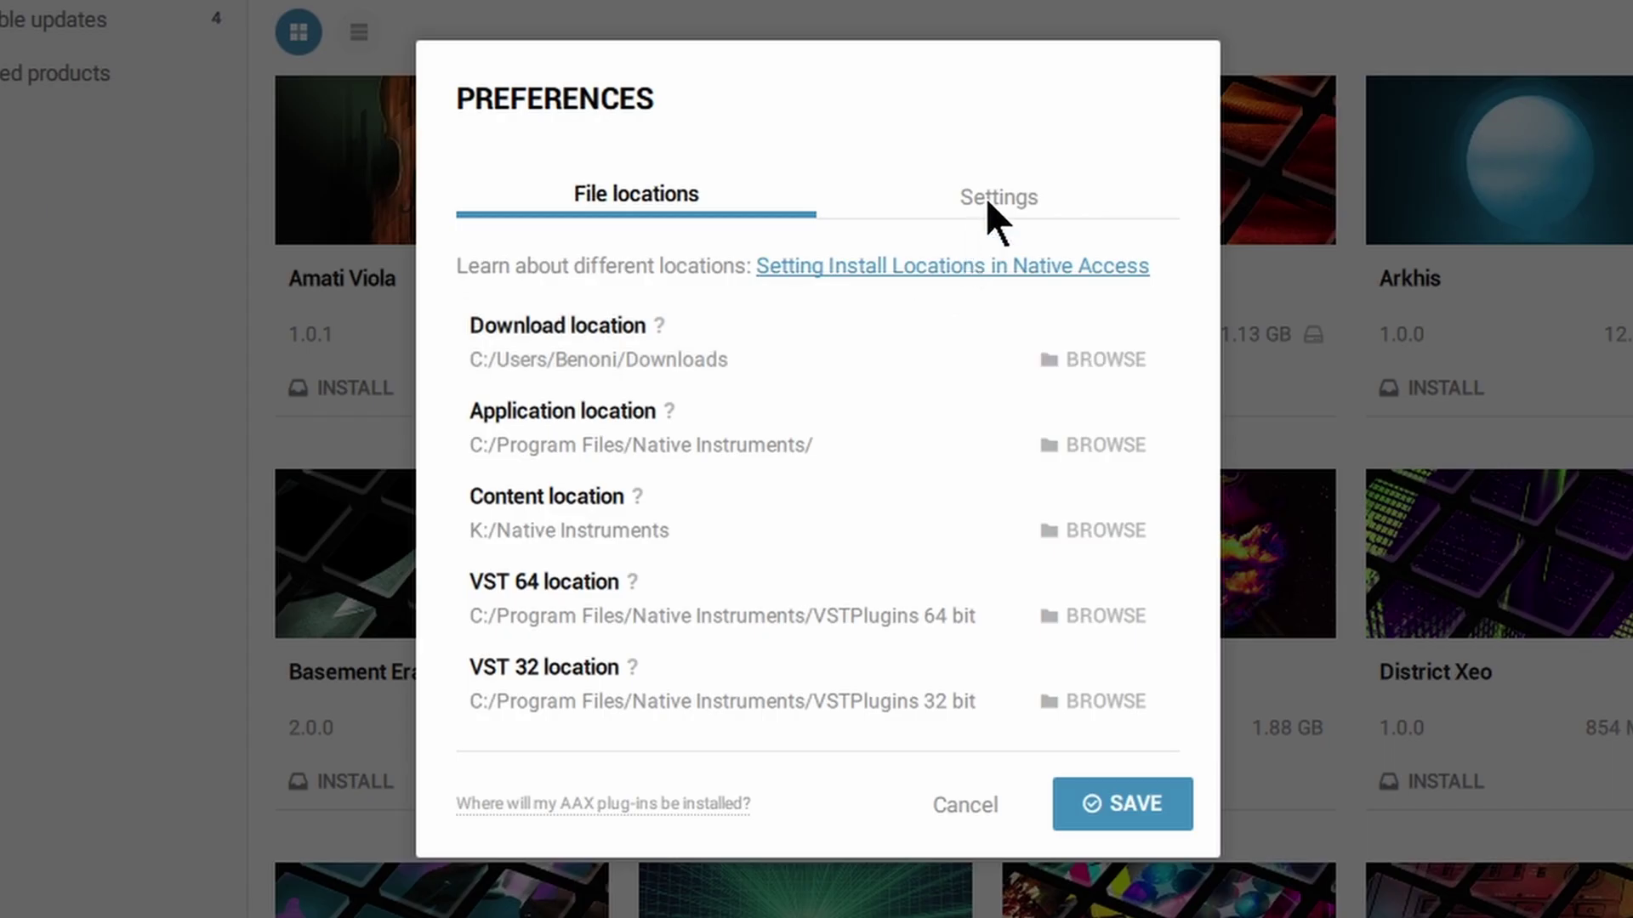
{"action": "left_click", "coordinate": [991, 196]}
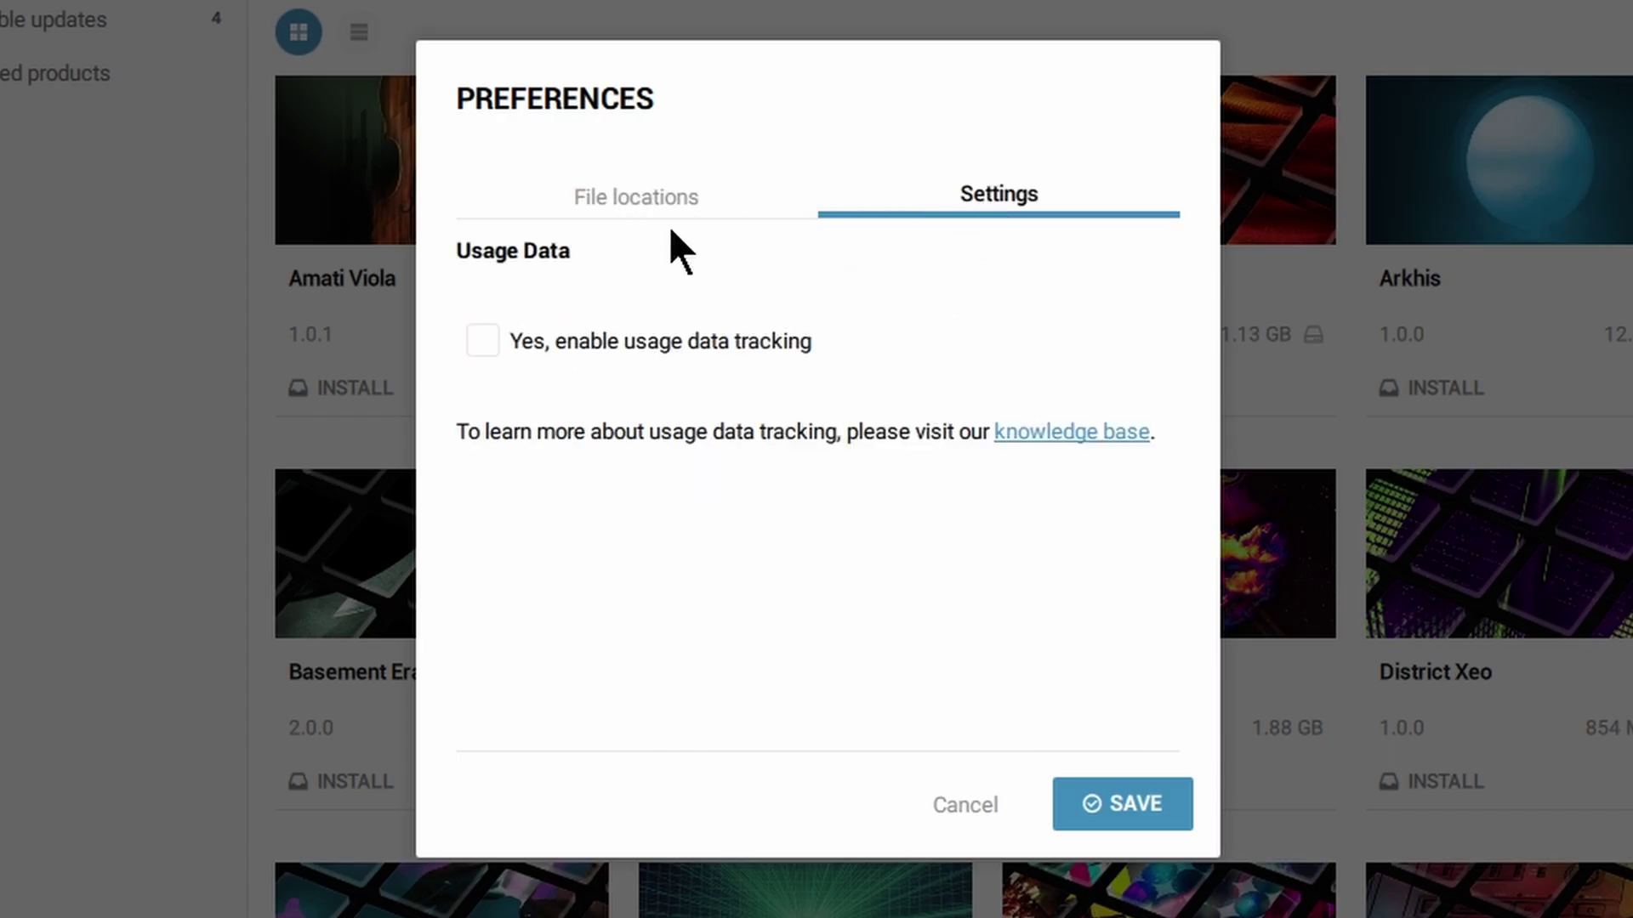
Save the file location preferences, then try Install All and check the C: space warning.
{"action": "left_click", "coordinate": [665, 204]}
{"action": "left_click", "coordinate": [1086, 796]}
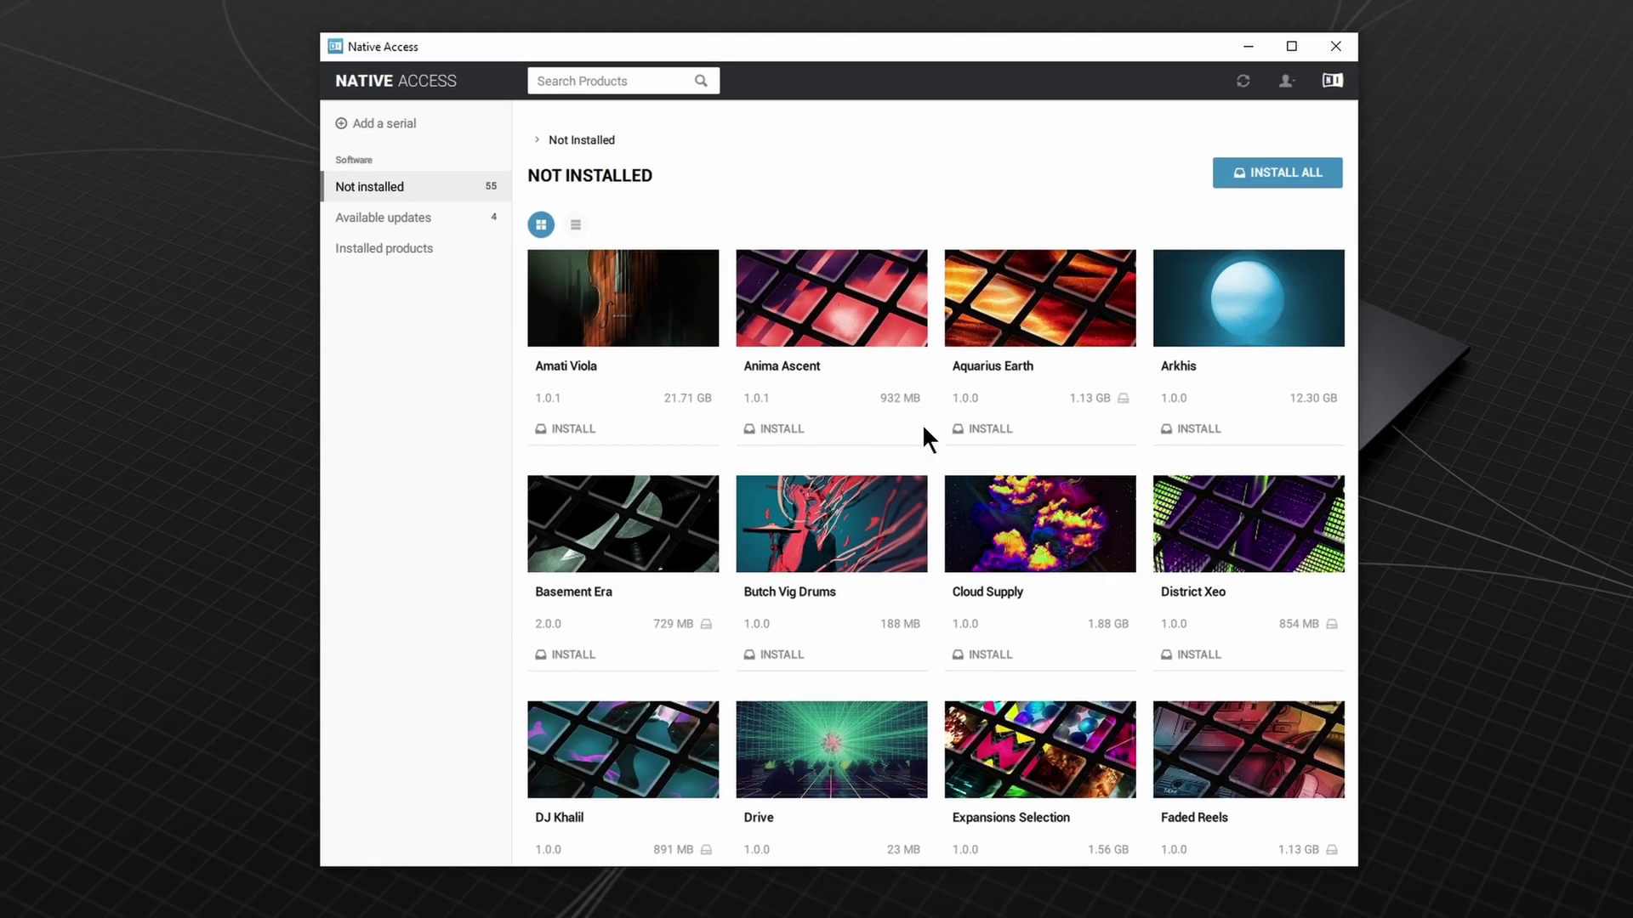
{"action": "scroll", "coordinate": [802, 442], "scroll_direction": "down", "scroll_amount": 5}
{"action": "scroll", "coordinate": [799, 441], "scroll_direction": "up", "scroll_amount": 5}
{"action": "mouse_move", "coordinate": [571, 437]}
{"action": "left_click", "coordinate": [1257, 179]}
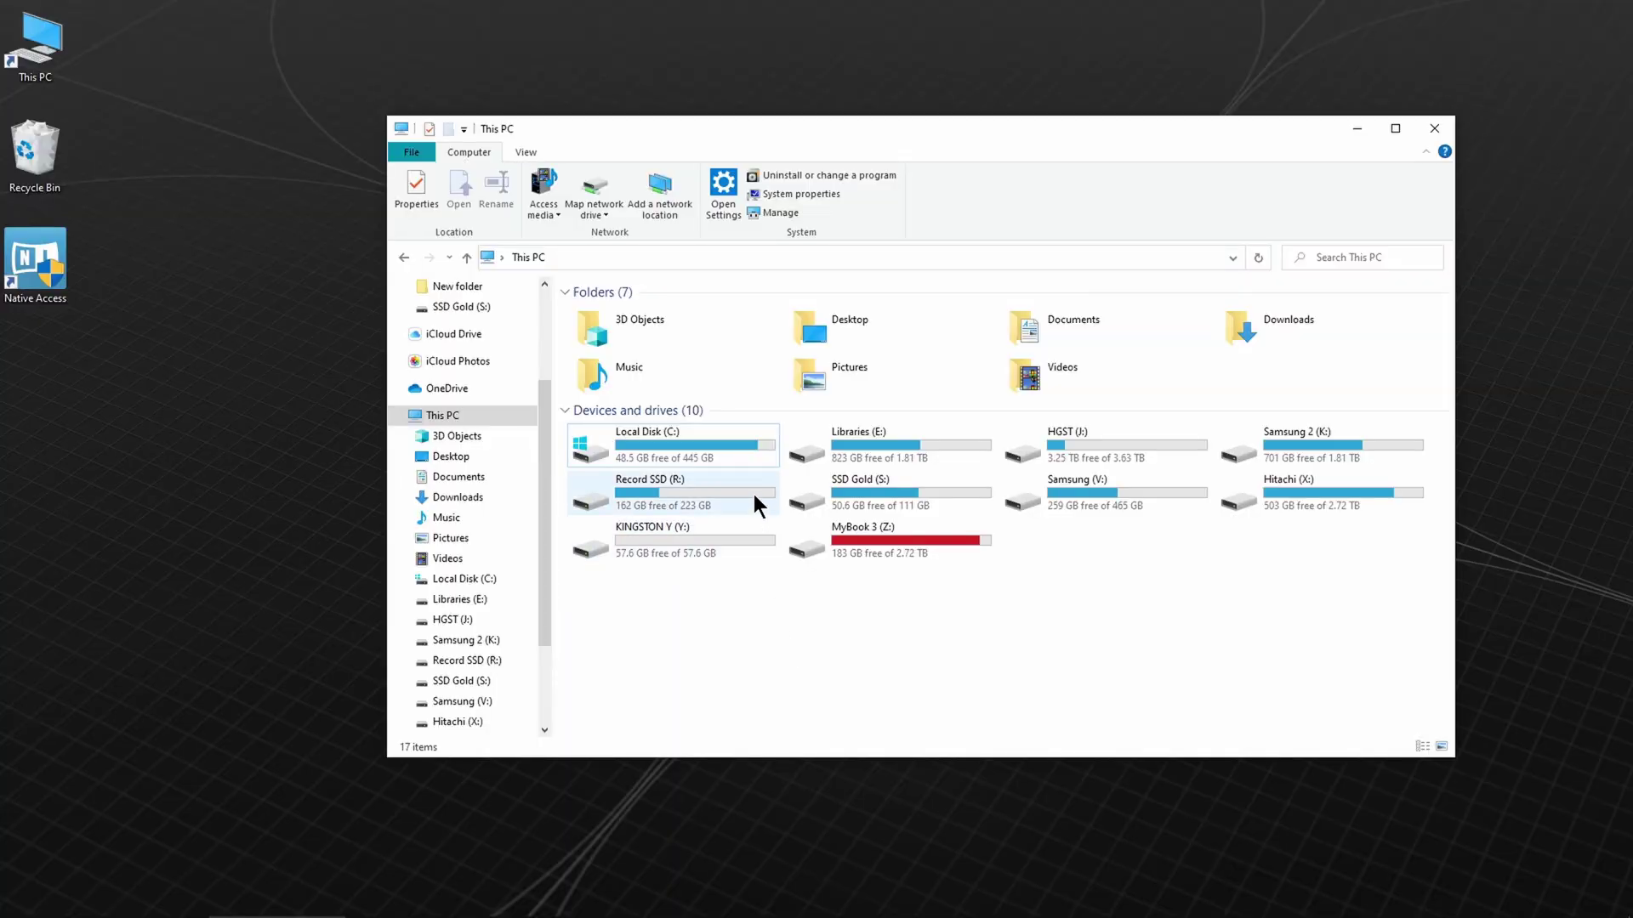
{"action": "left_click", "coordinate": [748, 452]}
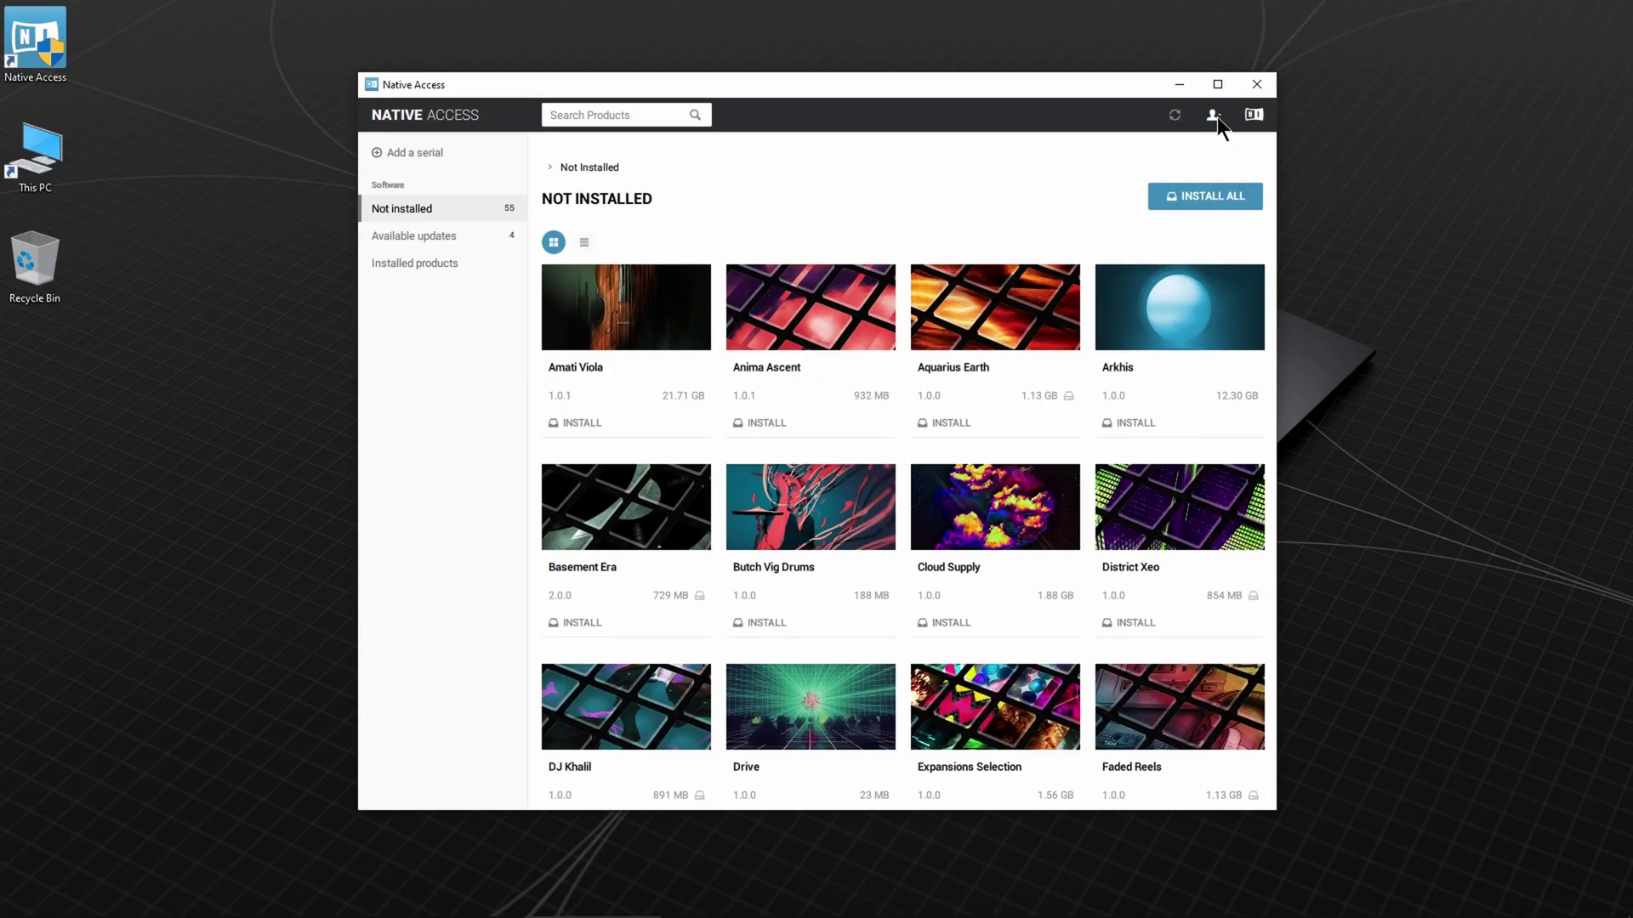
Set the download location to HGST (J:), save, and install all remaining products.
{"action": "left_click", "coordinate": [1217, 116]}
{"action": "left_click", "coordinate": [1144, 196]}
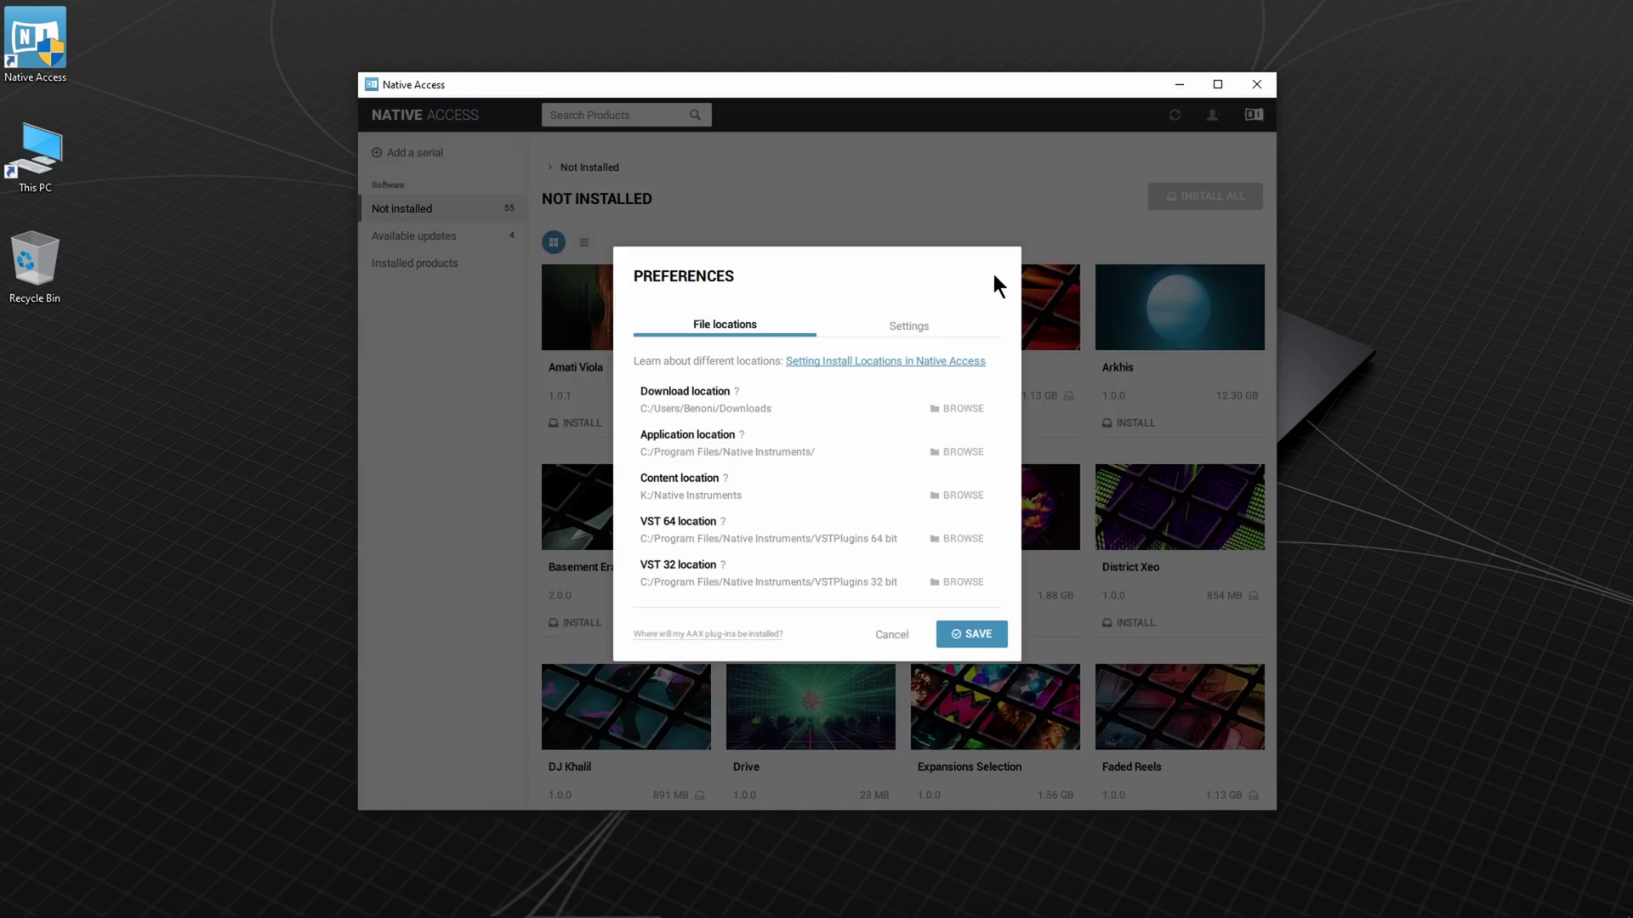
{"action": "left_click", "coordinate": [960, 409]}
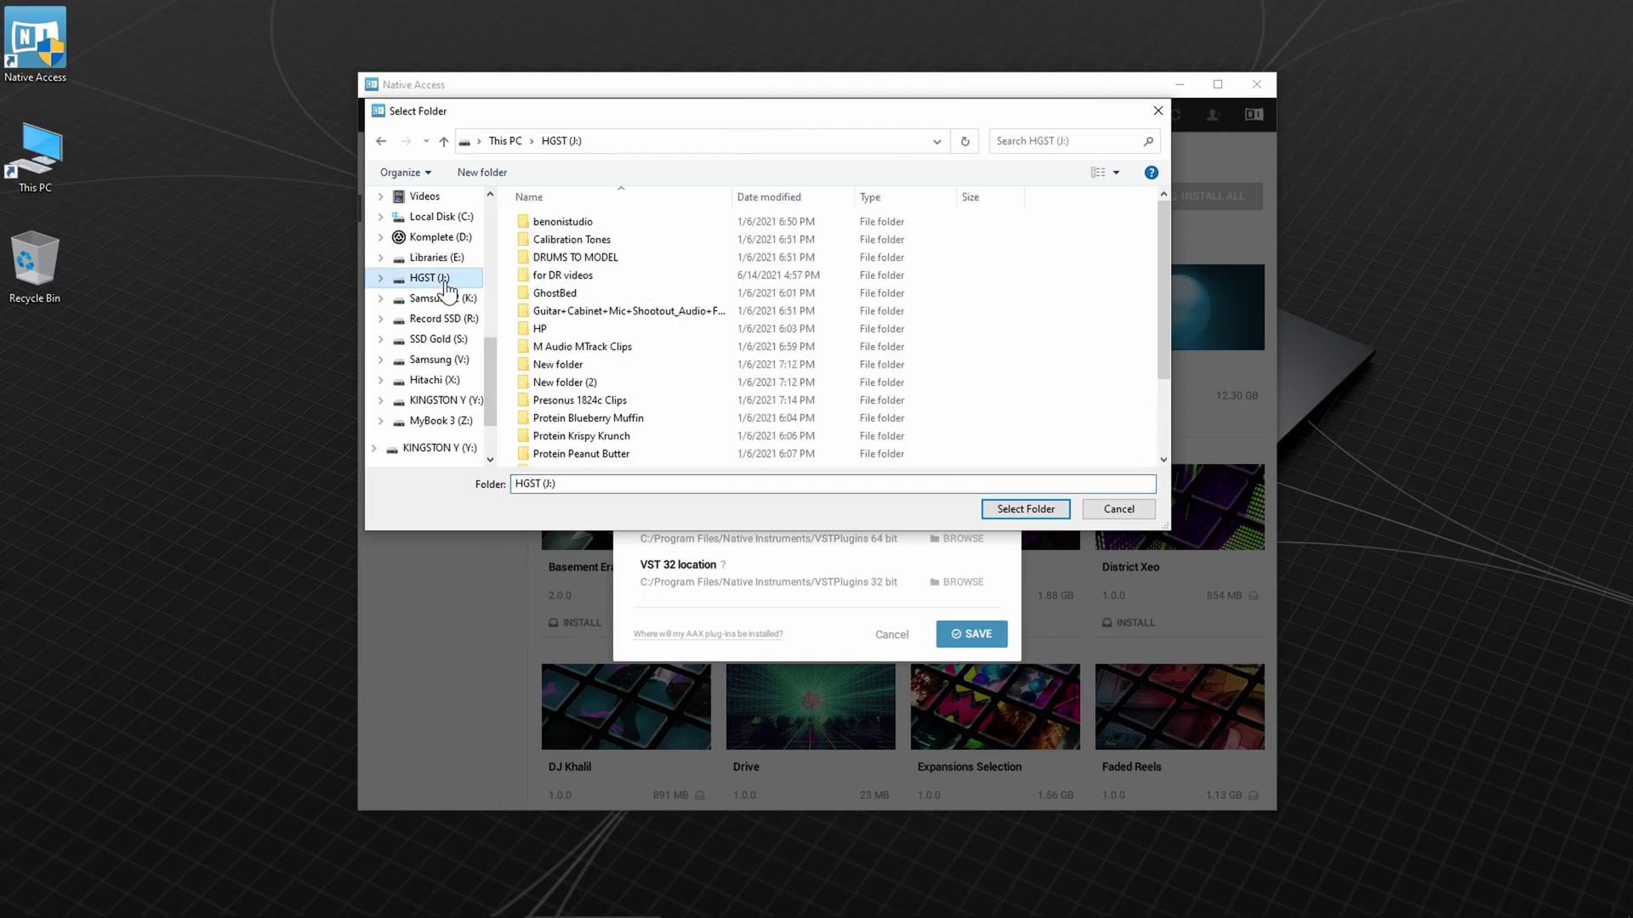
{"action": "left_click", "coordinate": [1014, 509]}
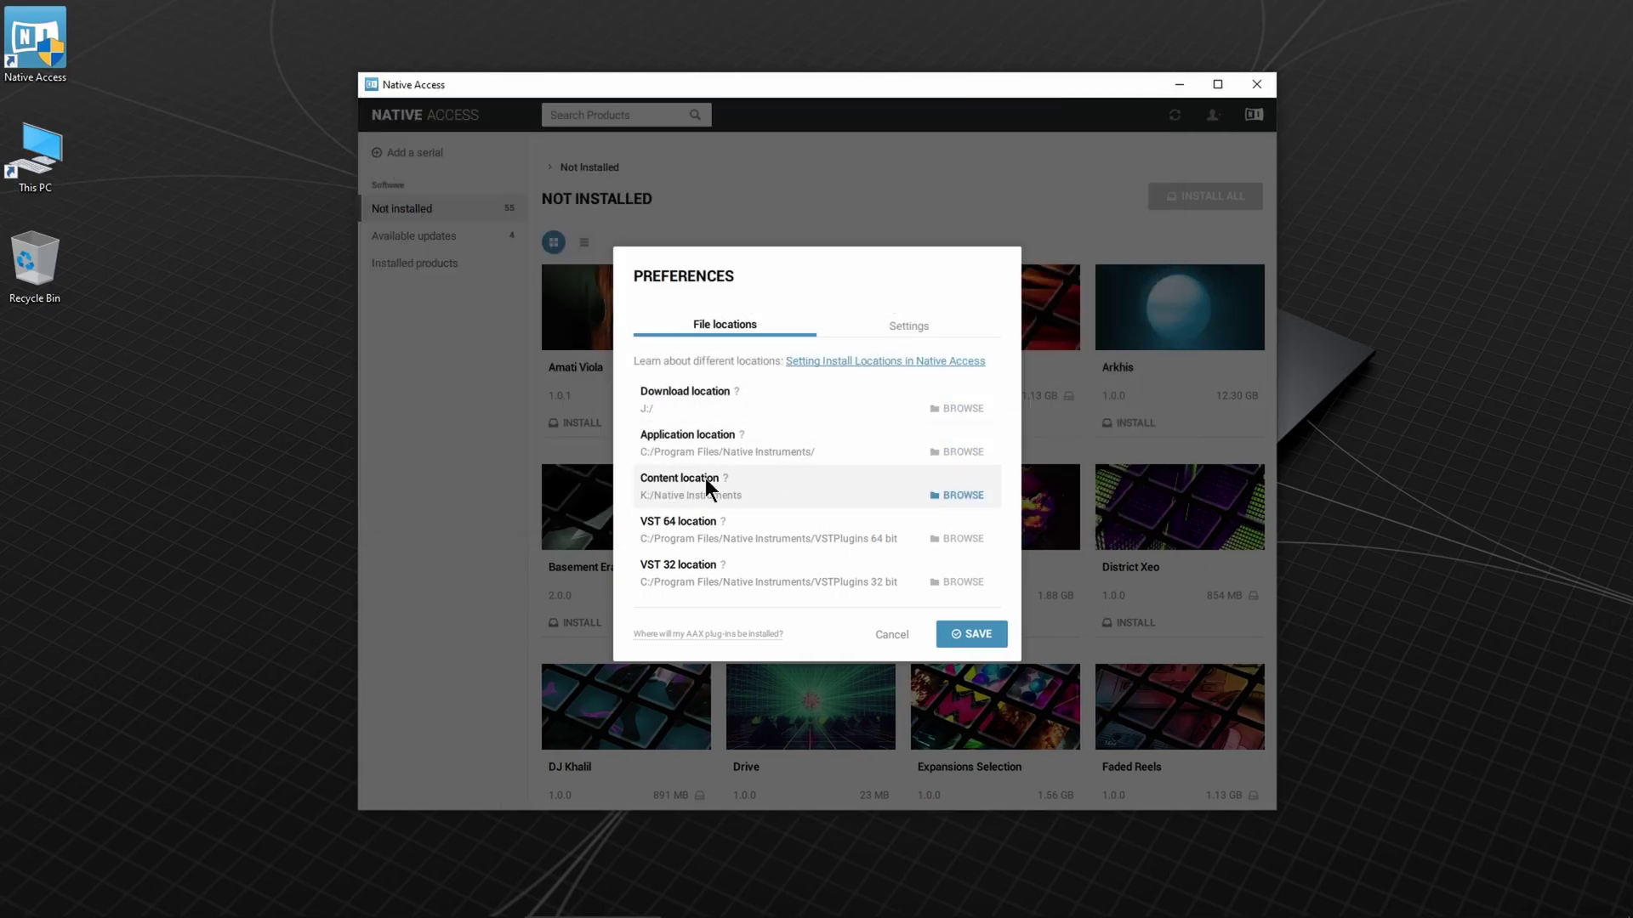
{"action": "left_click", "coordinate": [961, 638]}
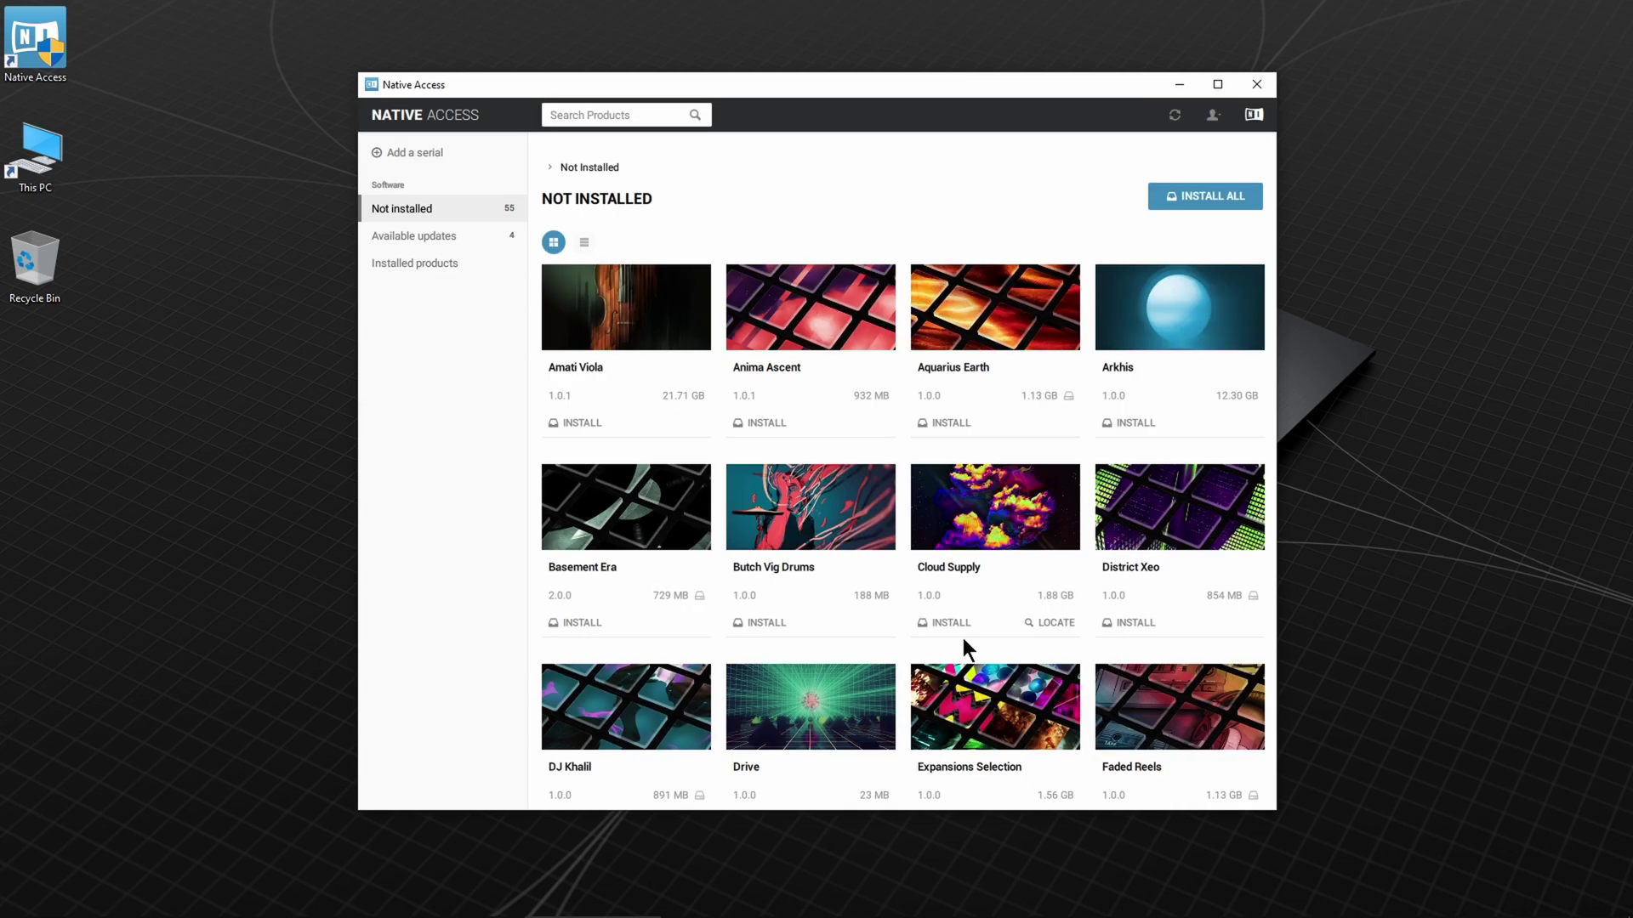
{"action": "left_click", "coordinate": [1187, 199]}
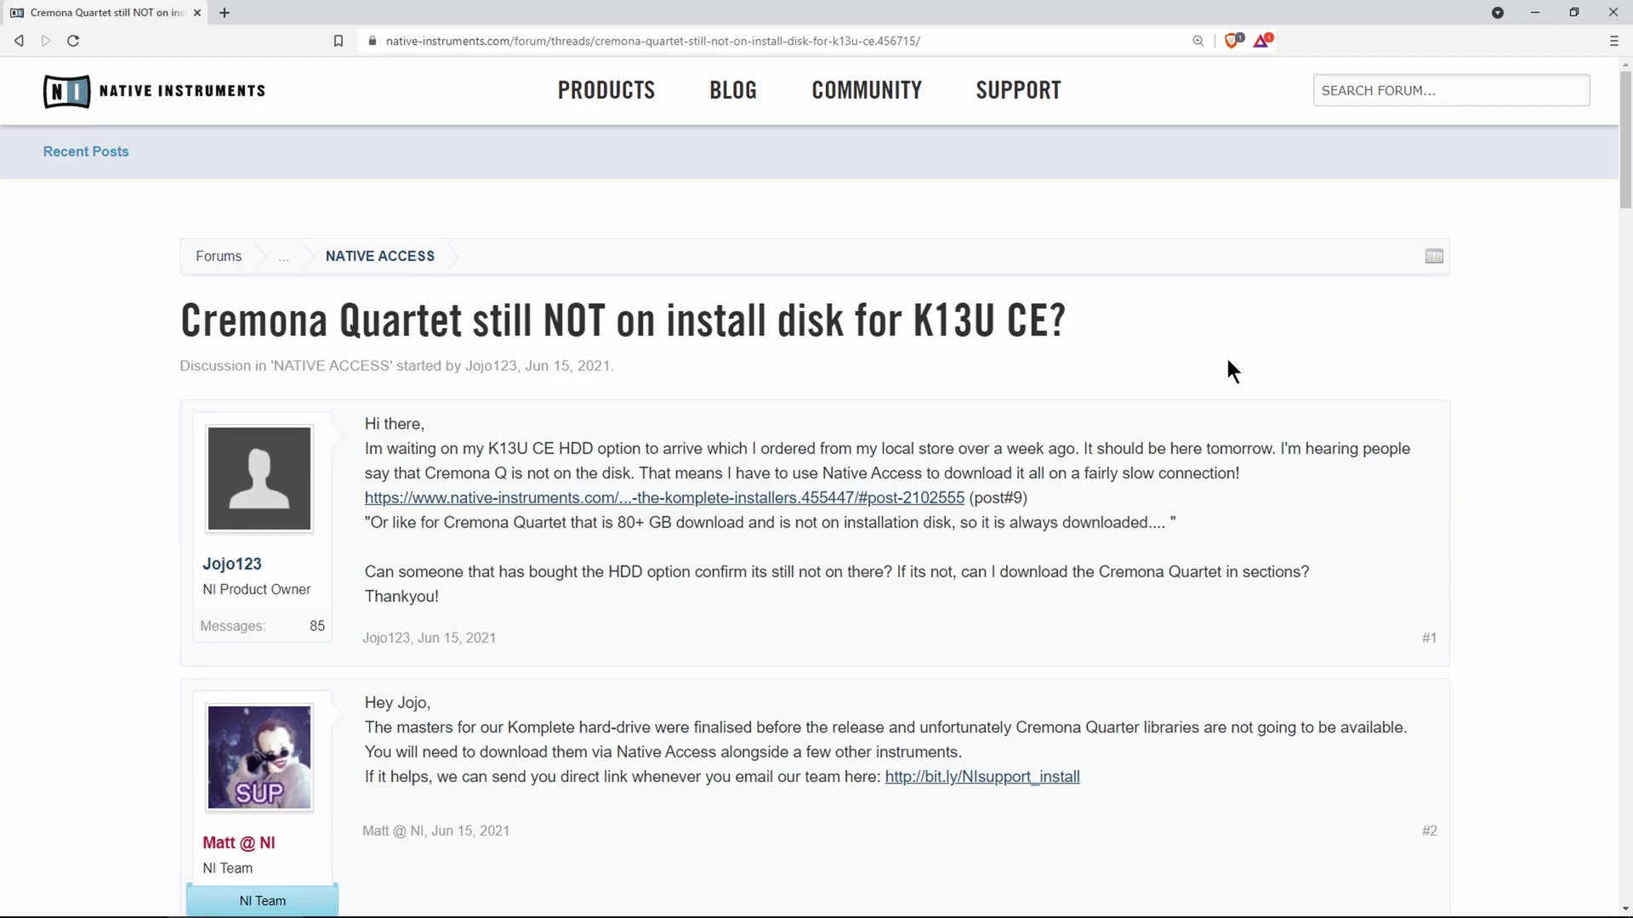
{"action": "scroll", "coordinate": [1226, 355], "scroll_direction": "down", "scroll_amount": 5}
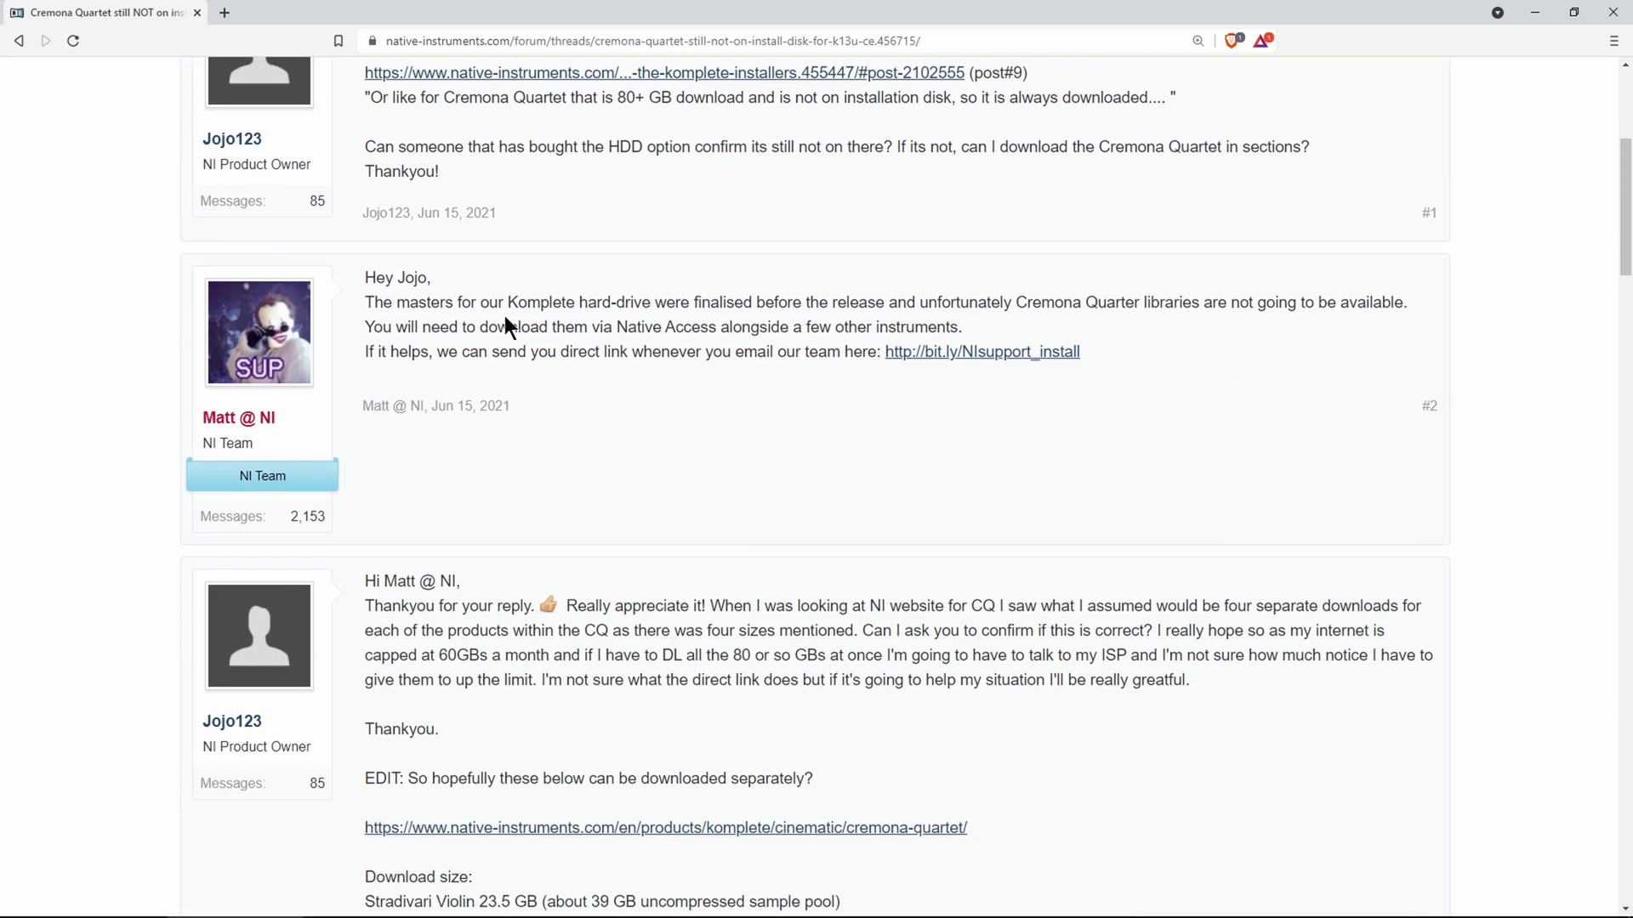
{"action": "left_click_drag", "start_coordinate": [476, 303], "coordinate": [1410, 332]}
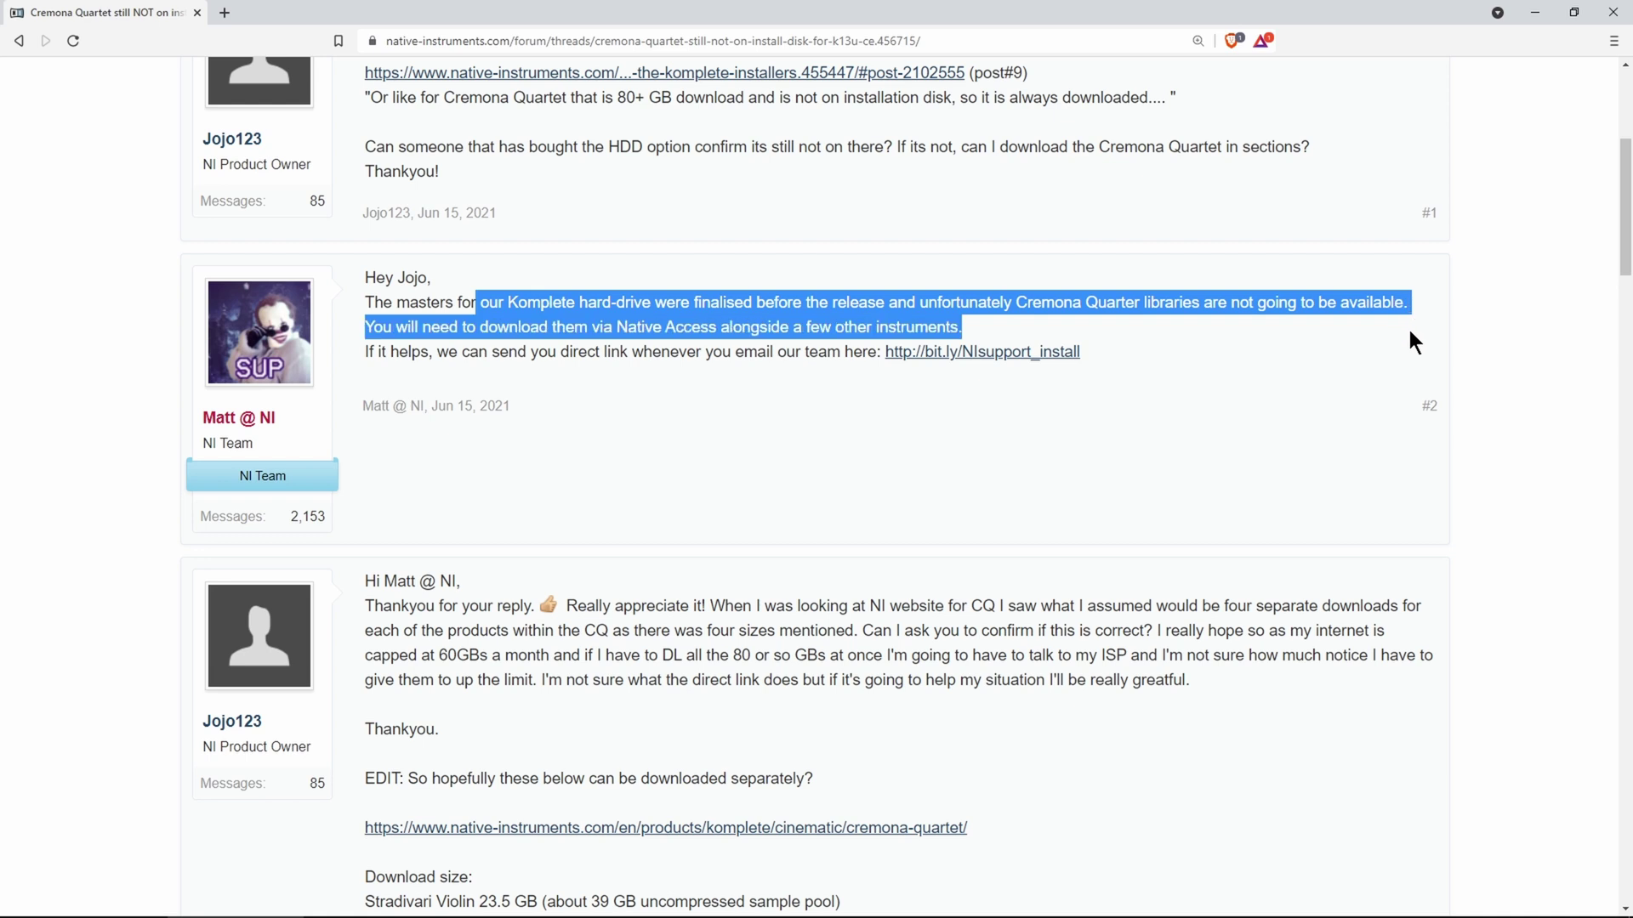
{"action": "left_click", "coordinate": [928, 445]}
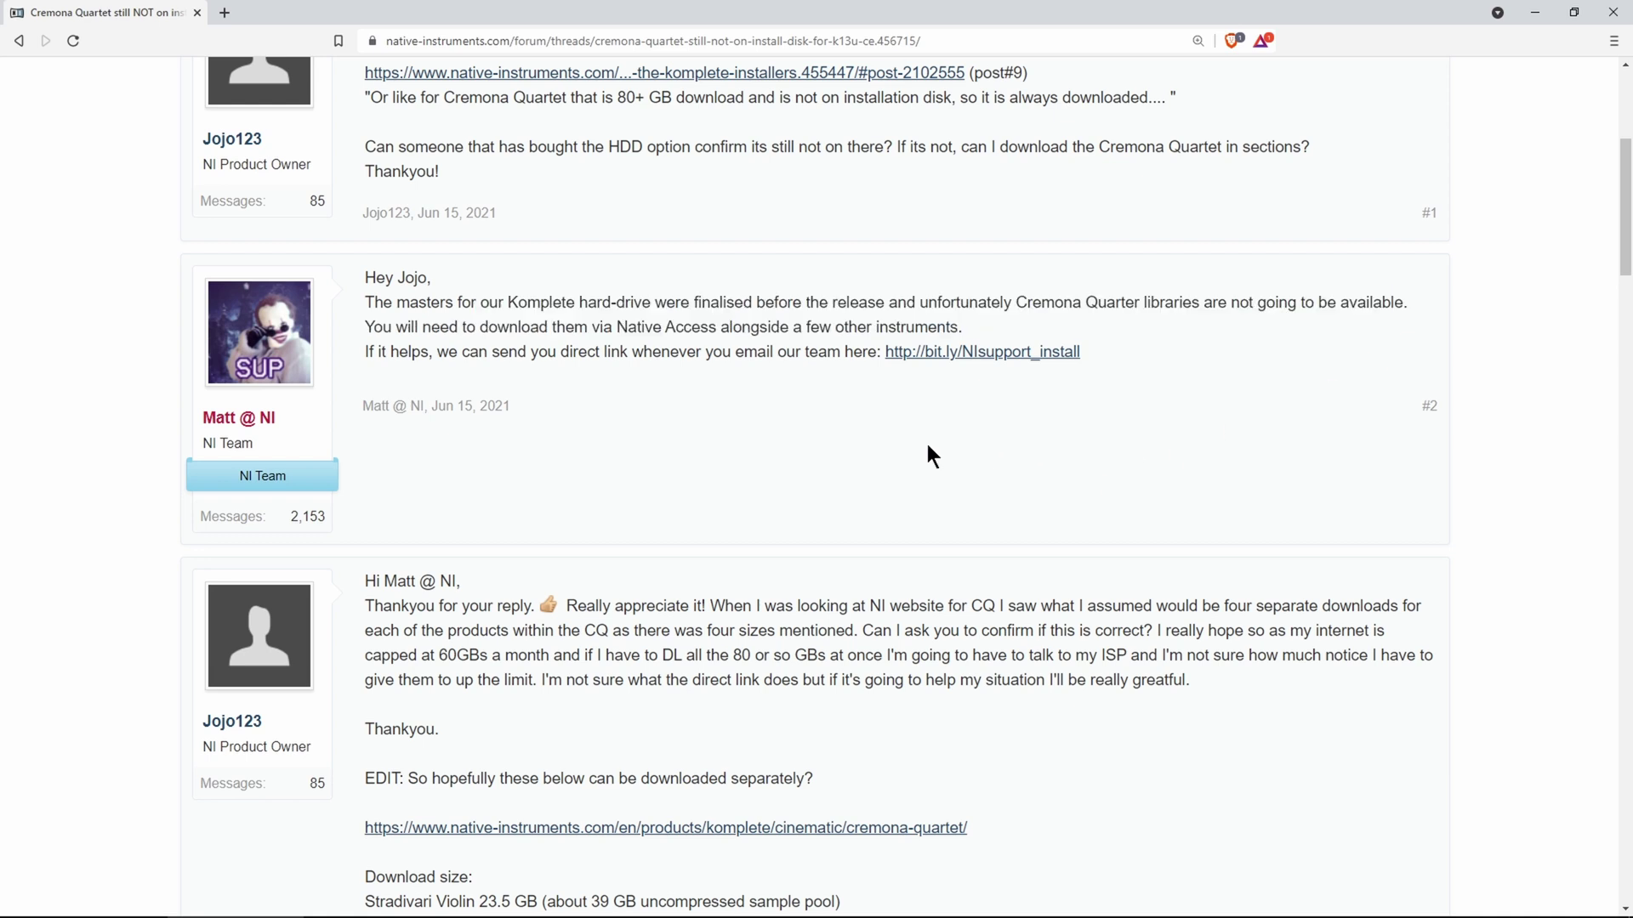
{"action": "scroll", "coordinate": [928, 446], "scroll_direction": "down", "scroll_amount": 6}
{"action": "scroll", "coordinate": [928, 445], "scroll_direction": "down", "scroll_amount": 1}
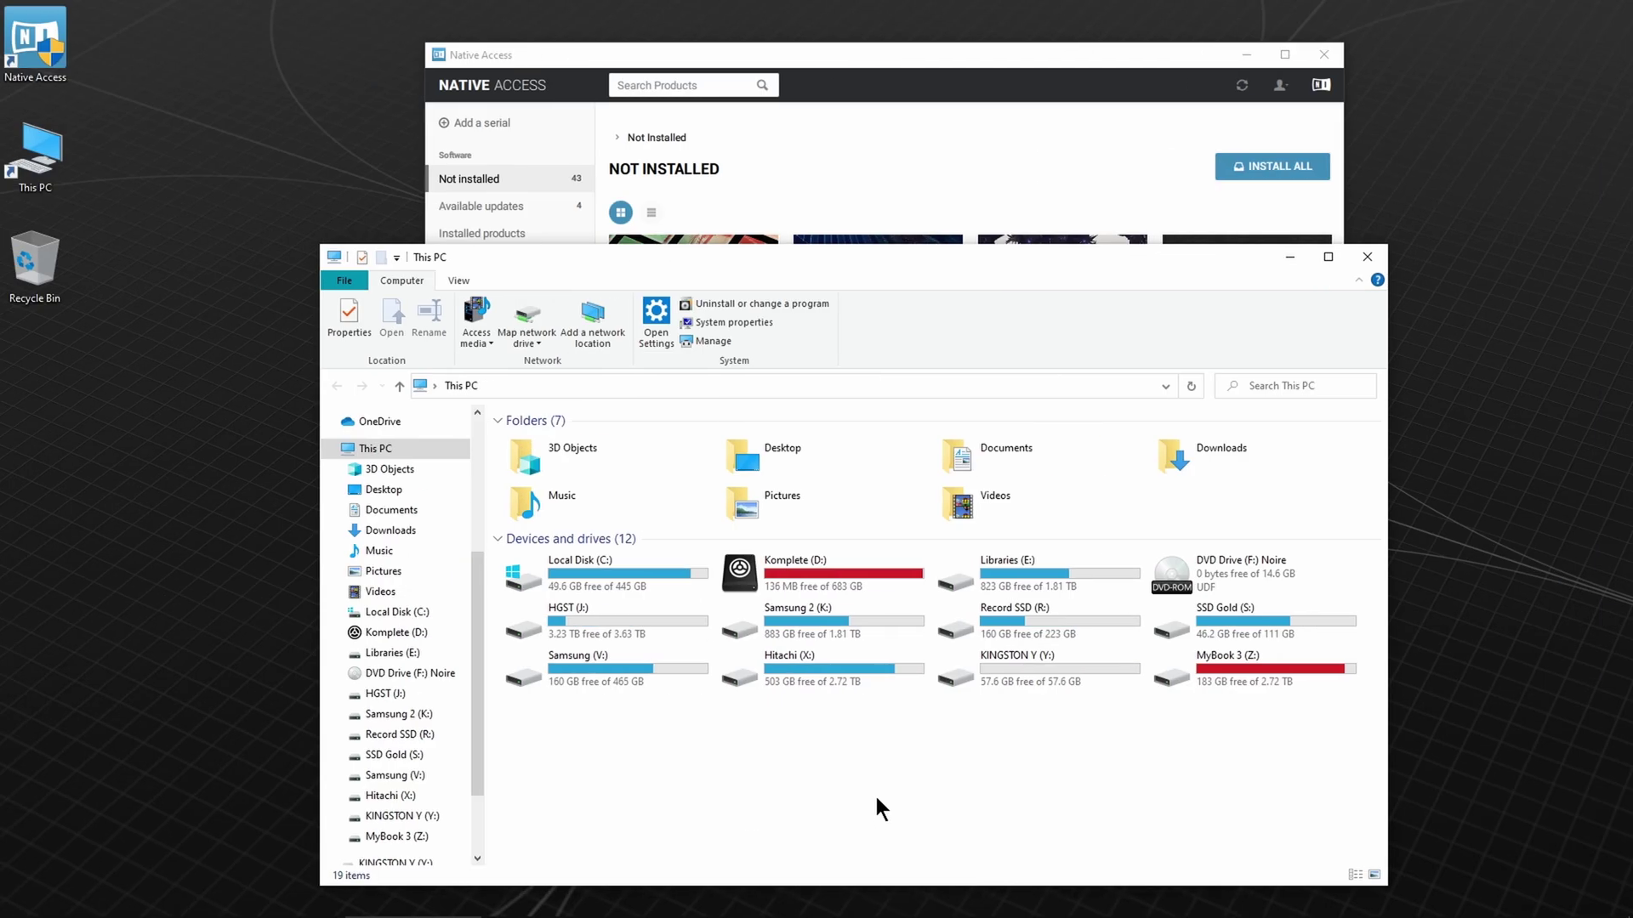
Check the free space on the This PC drives, then return to Native Access's not-installed list.
{"action": "left_click", "coordinate": [962, 65]}
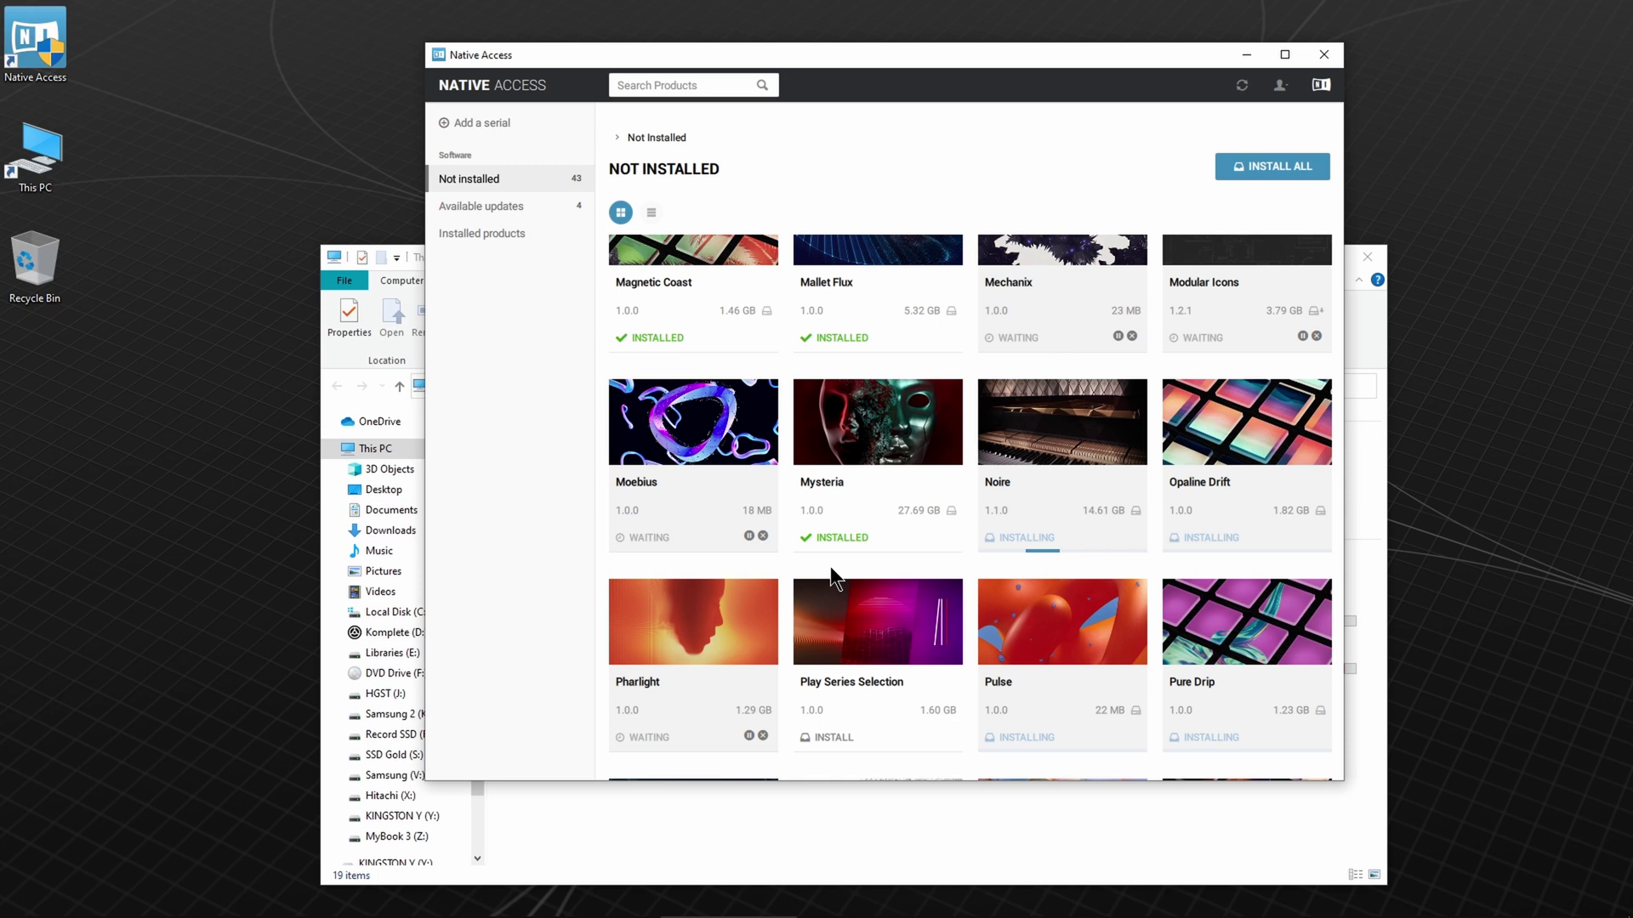
{"action": "left_click", "coordinate": [815, 839]}
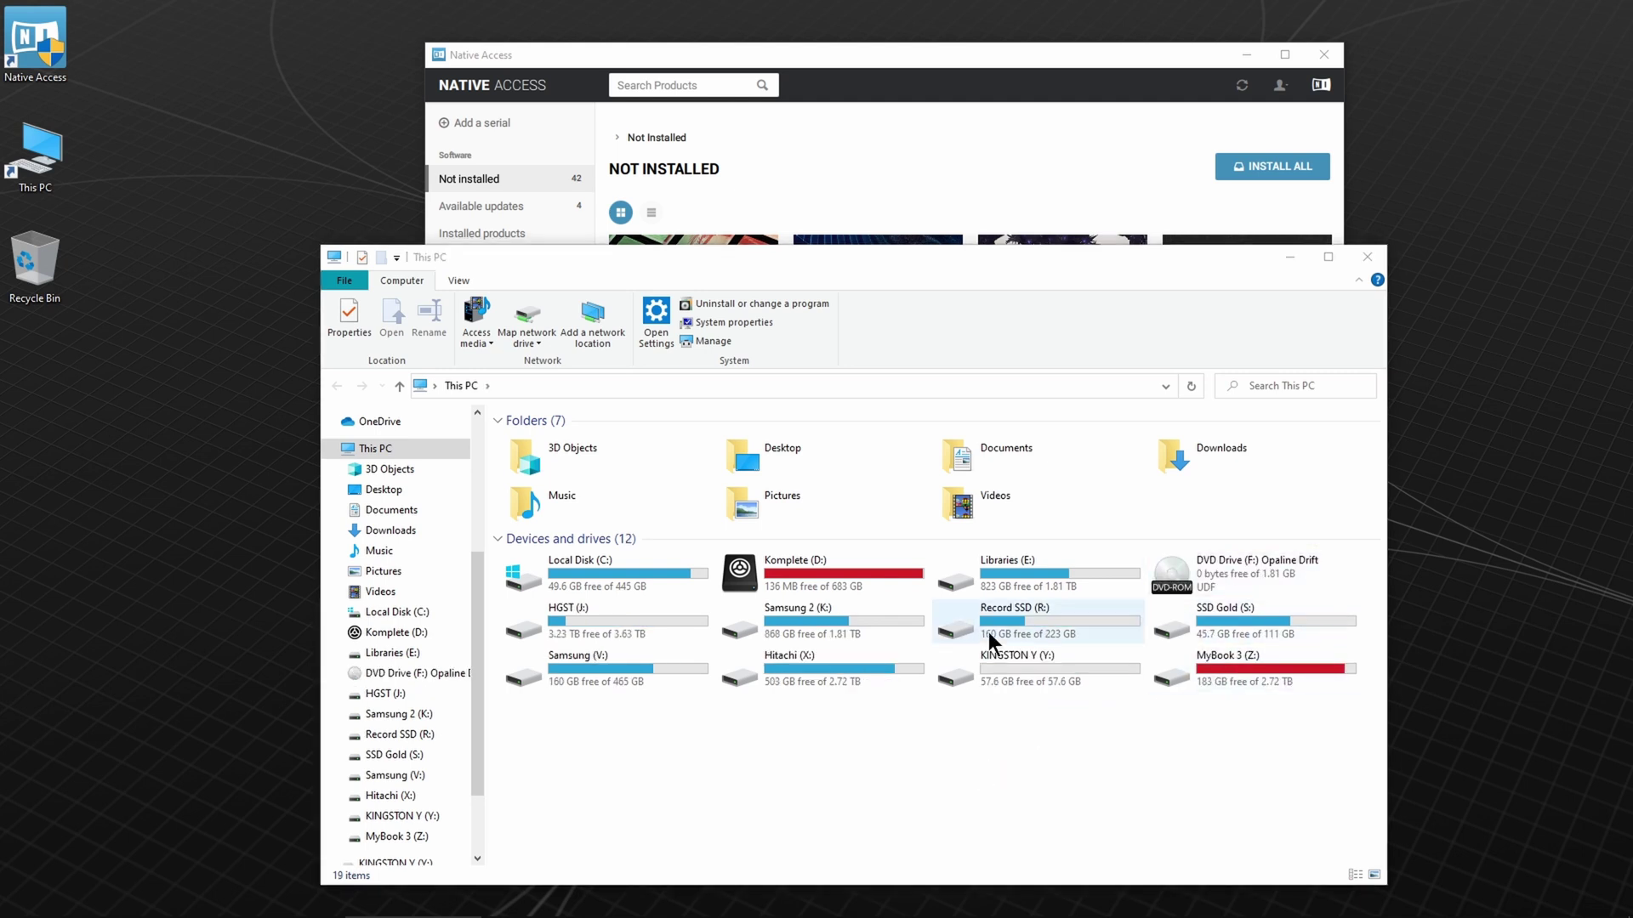
{"action": "left_click", "coordinate": [940, 64]}
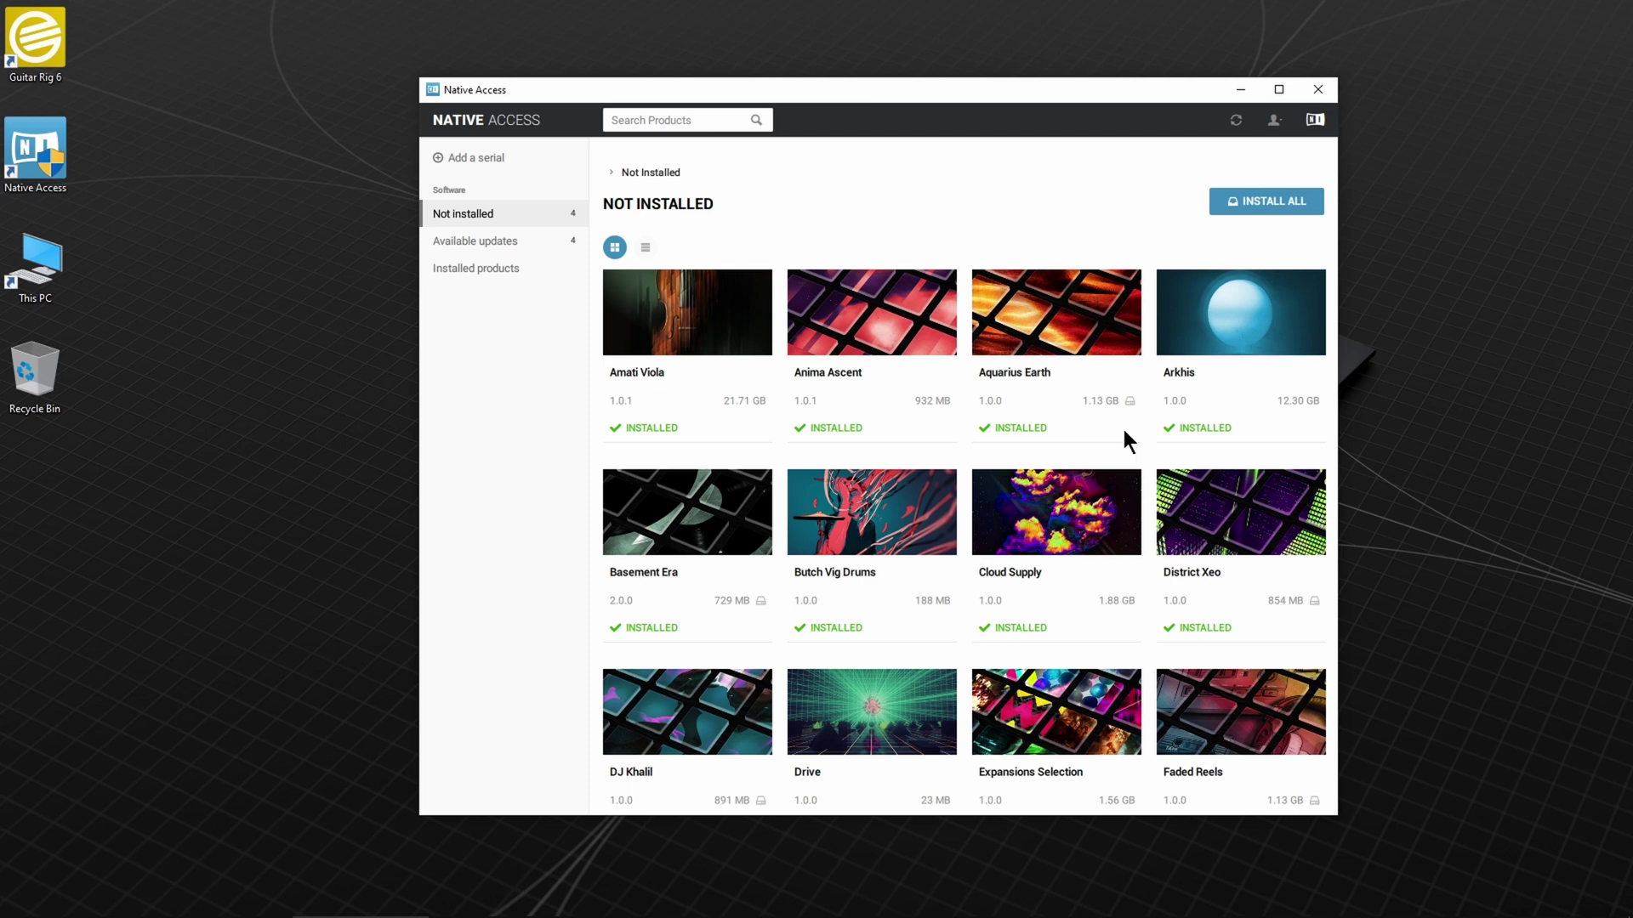
Review the Installed products list and the Available updates in Native Access.
{"action": "scroll", "coordinate": [1180, 409], "scroll_direction": "down", "scroll_amount": 1}
{"action": "scroll", "coordinate": [1181, 401], "scroll_direction": "down", "scroll_amount": 3}
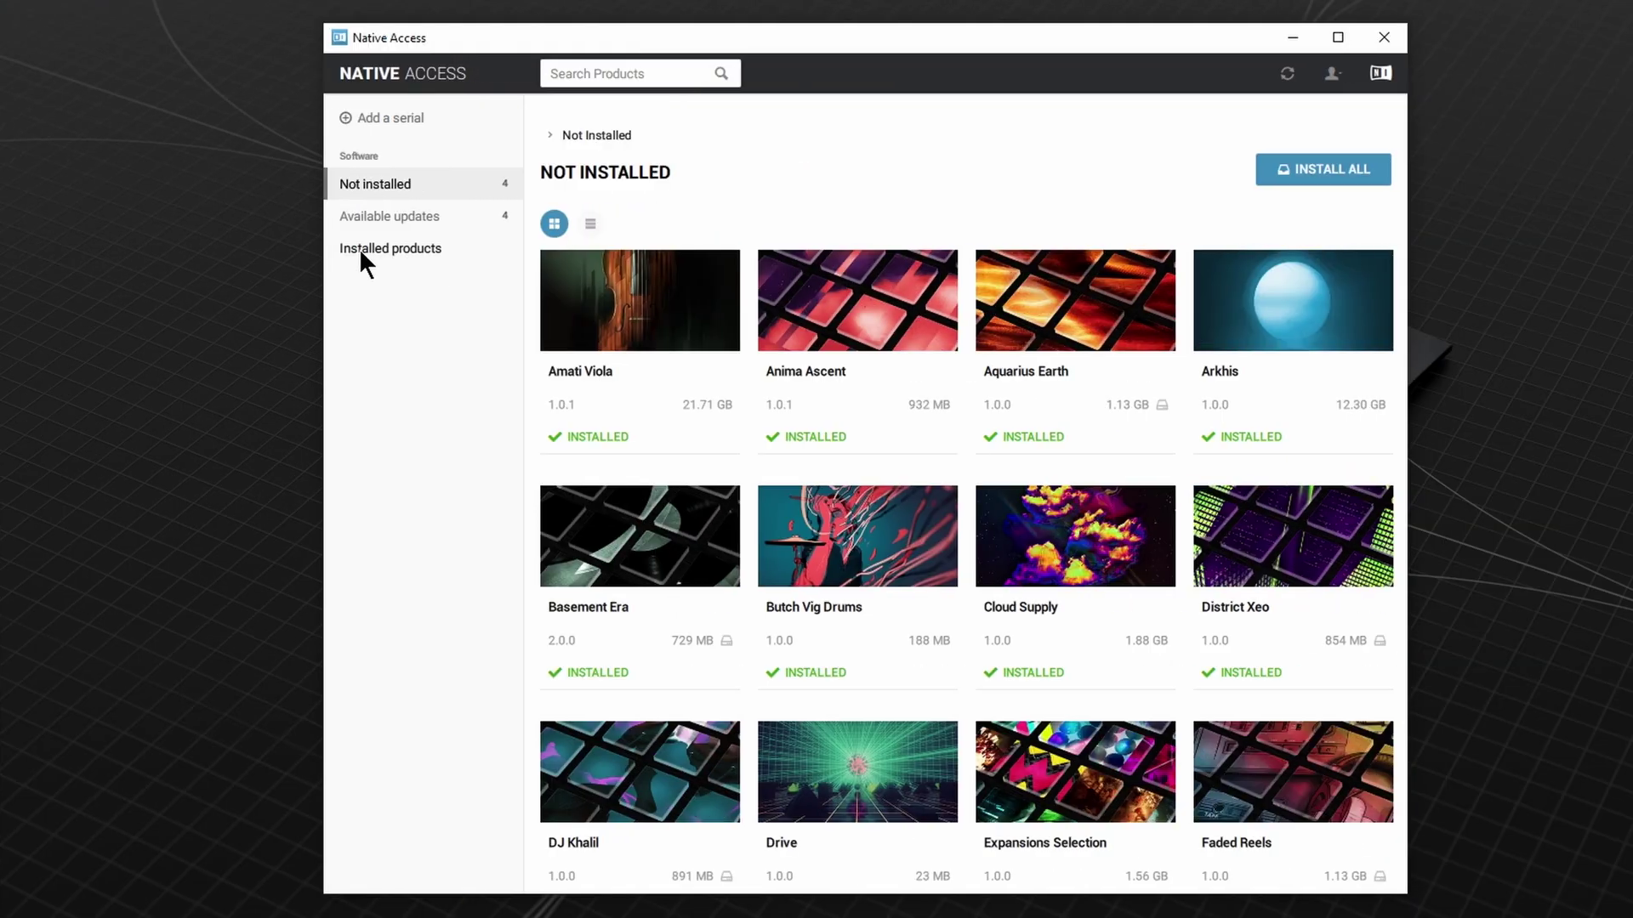
{"action": "left_click", "coordinate": [360, 252]}
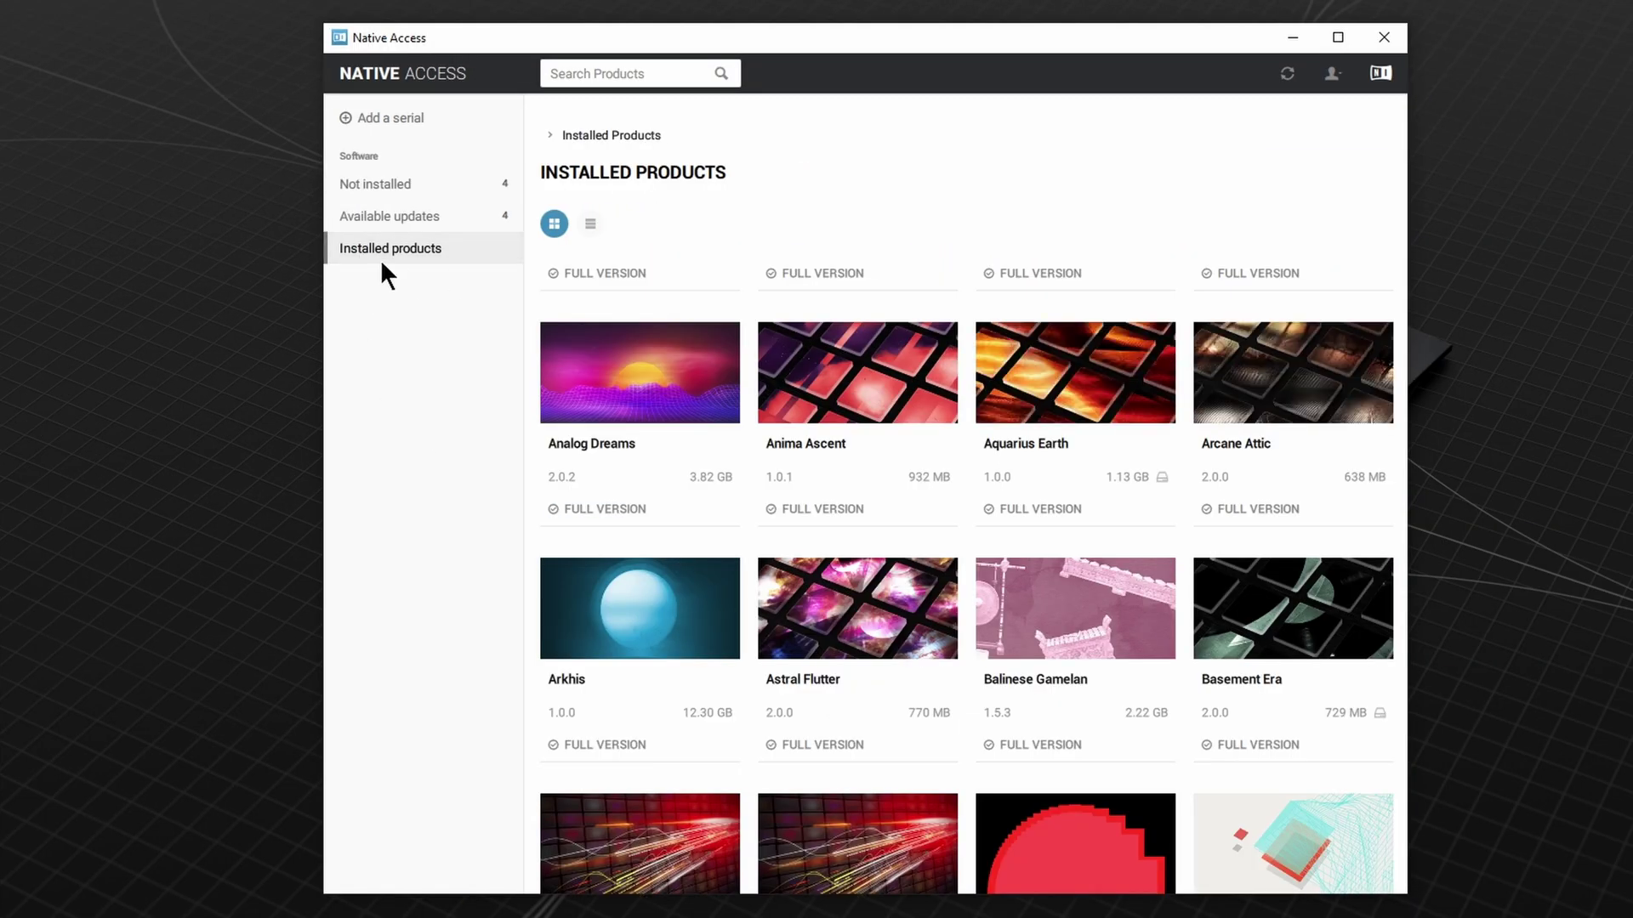
{"action": "scroll", "coordinate": [1321, 349], "scroll_direction": "down", "scroll_amount": 3}
{"action": "scroll", "coordinate": [1320, 349], "scroll_direction": "down", "scroll_amount": 7}
{"action": "left_click_drag", "start_coordinate": [1399, 365], "coordinate": [1405, 209]}
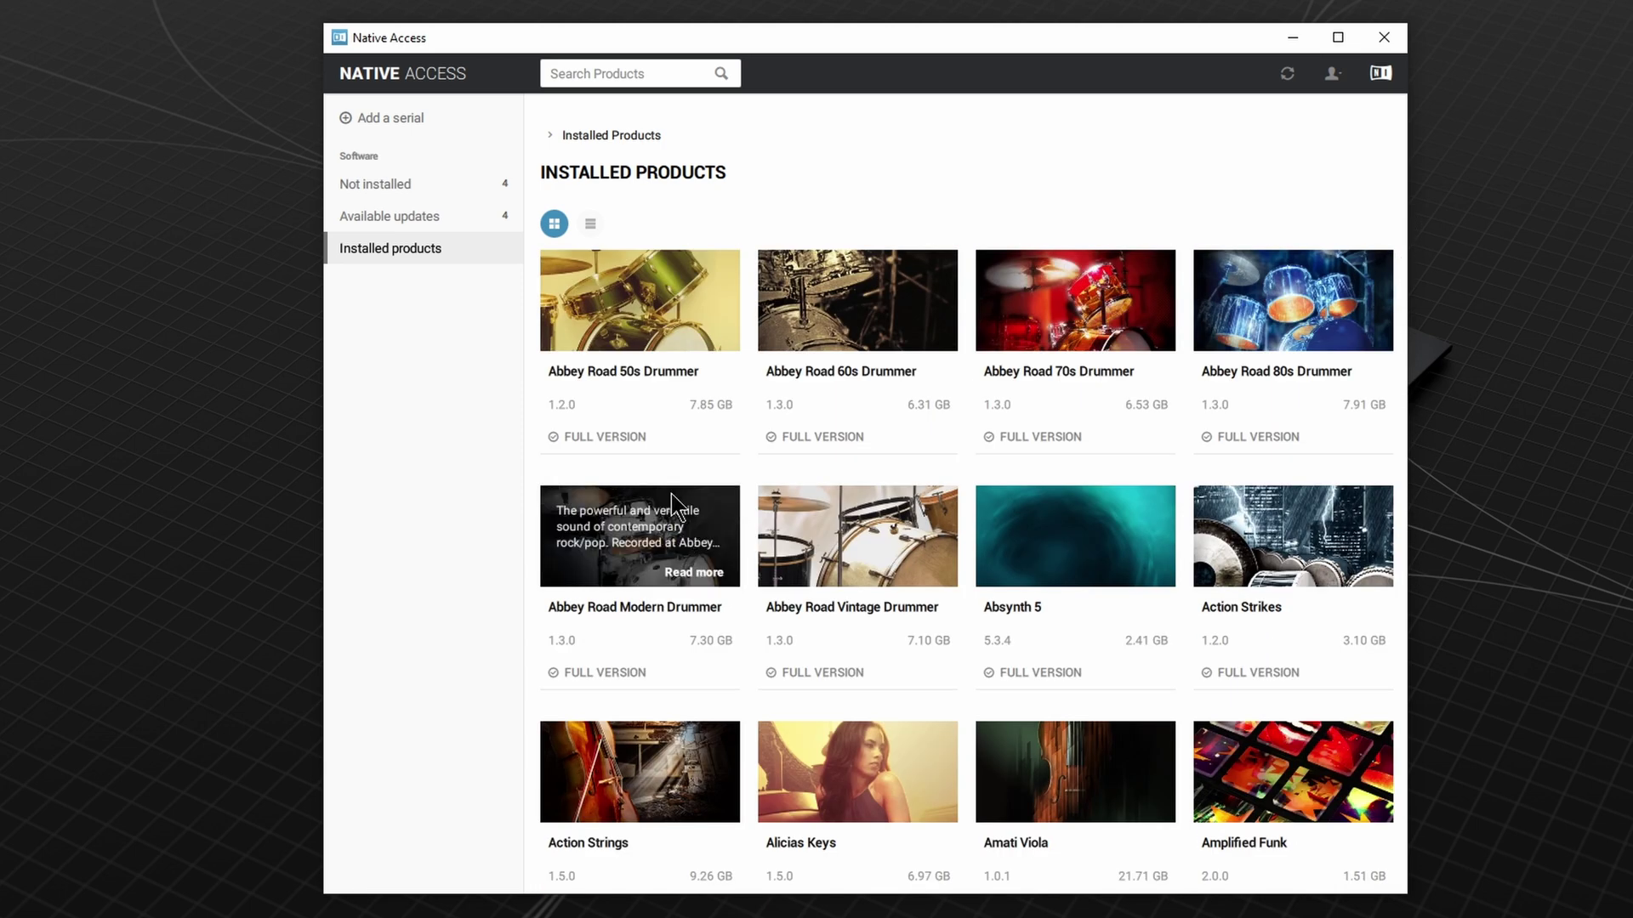
{"action": "left_click", "coordinate": [395, 218]}
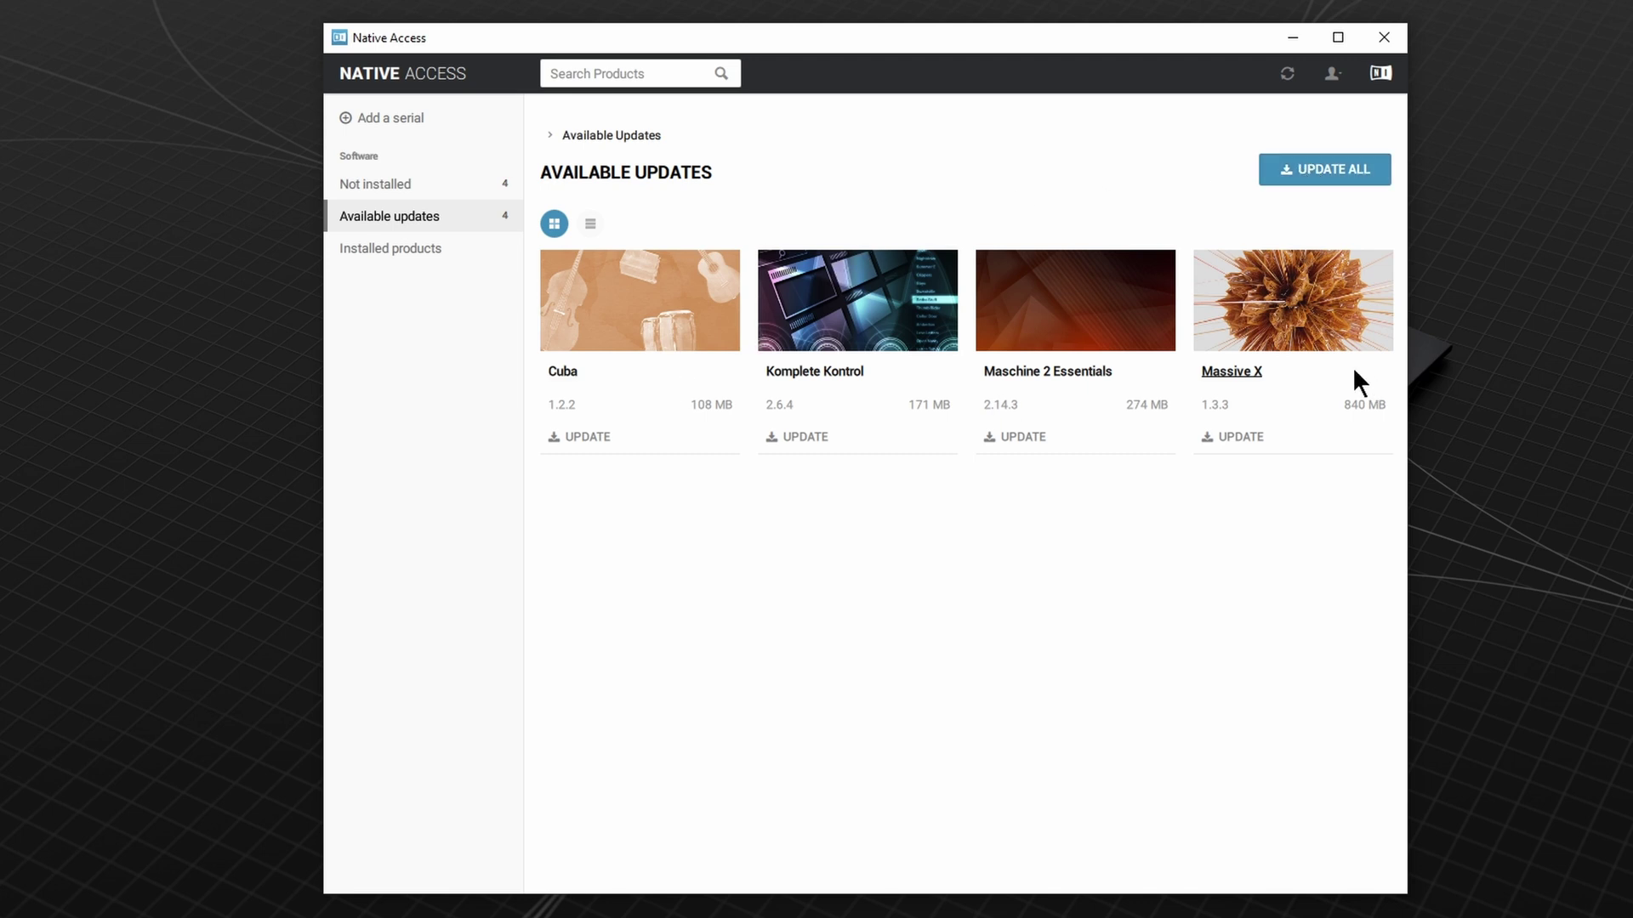
{"action": "left_click", "coordinate": [379, 248]}
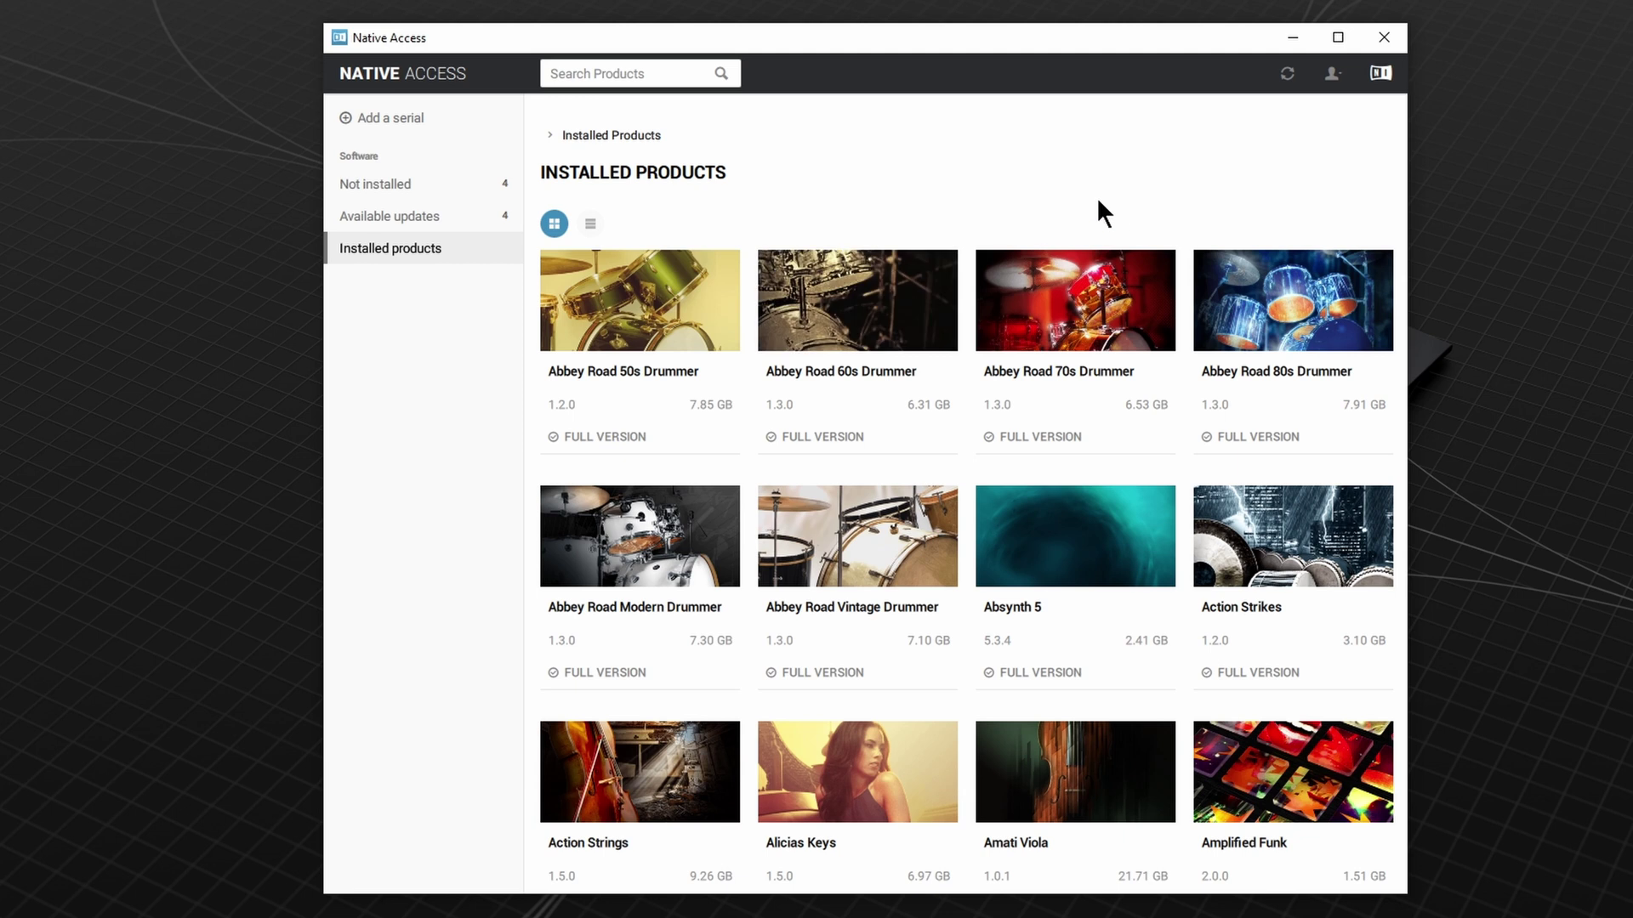
In Preferences, set the download location to the Downloads folder and save.
{"action": "left_click", "coordinate": [1333, 76]}
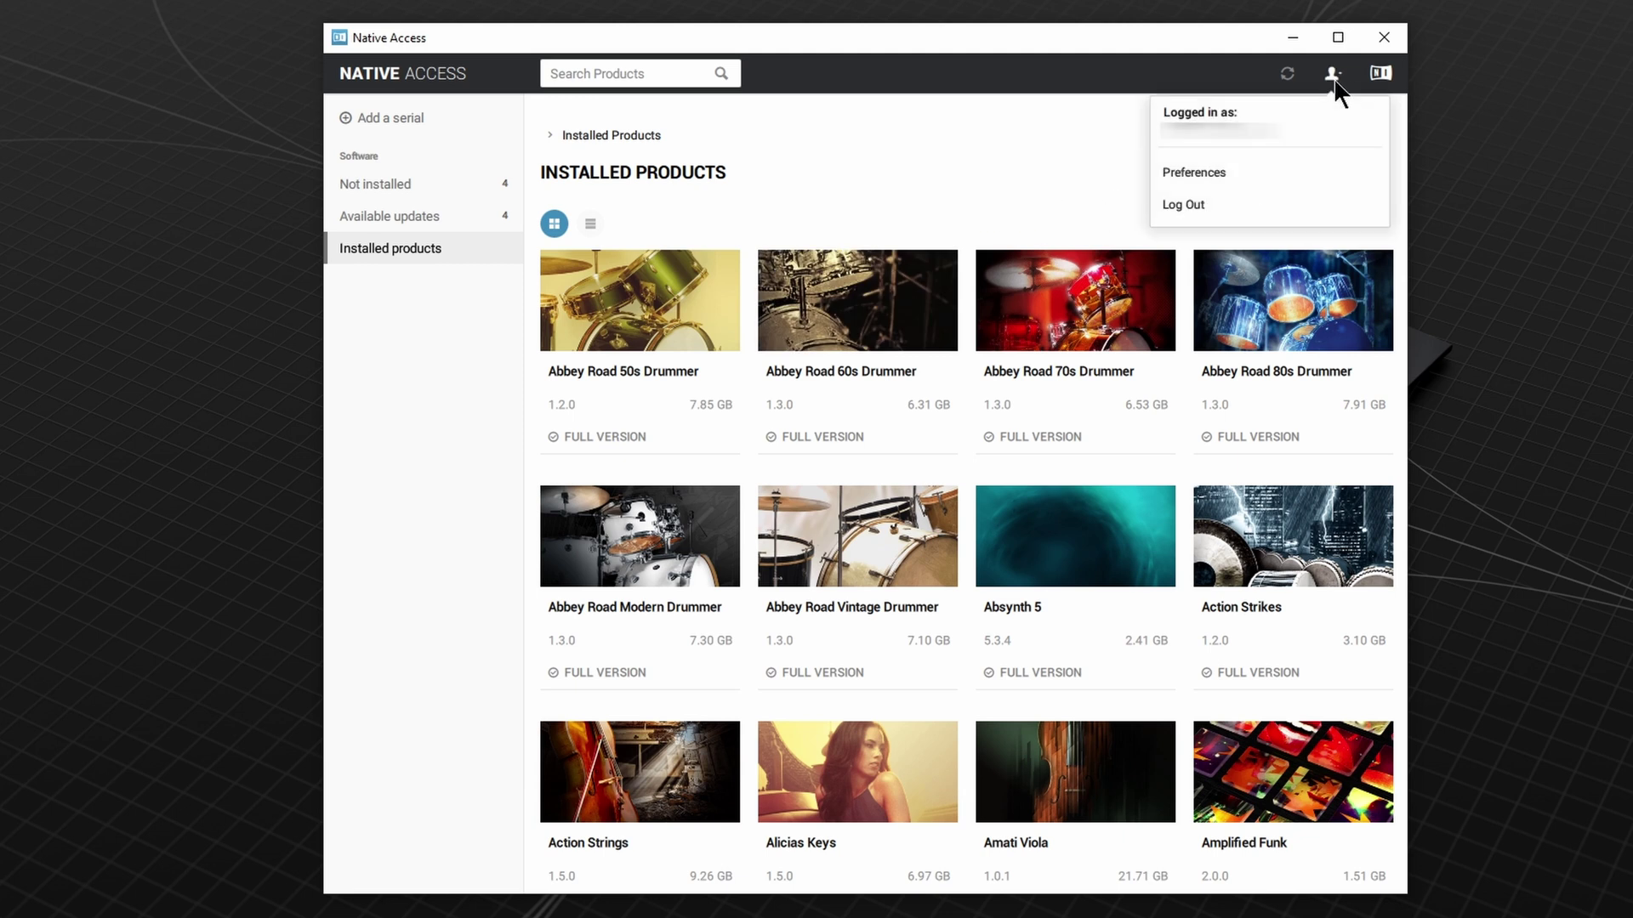
{"action": "left_click", "coordinate": [1228, 175]}
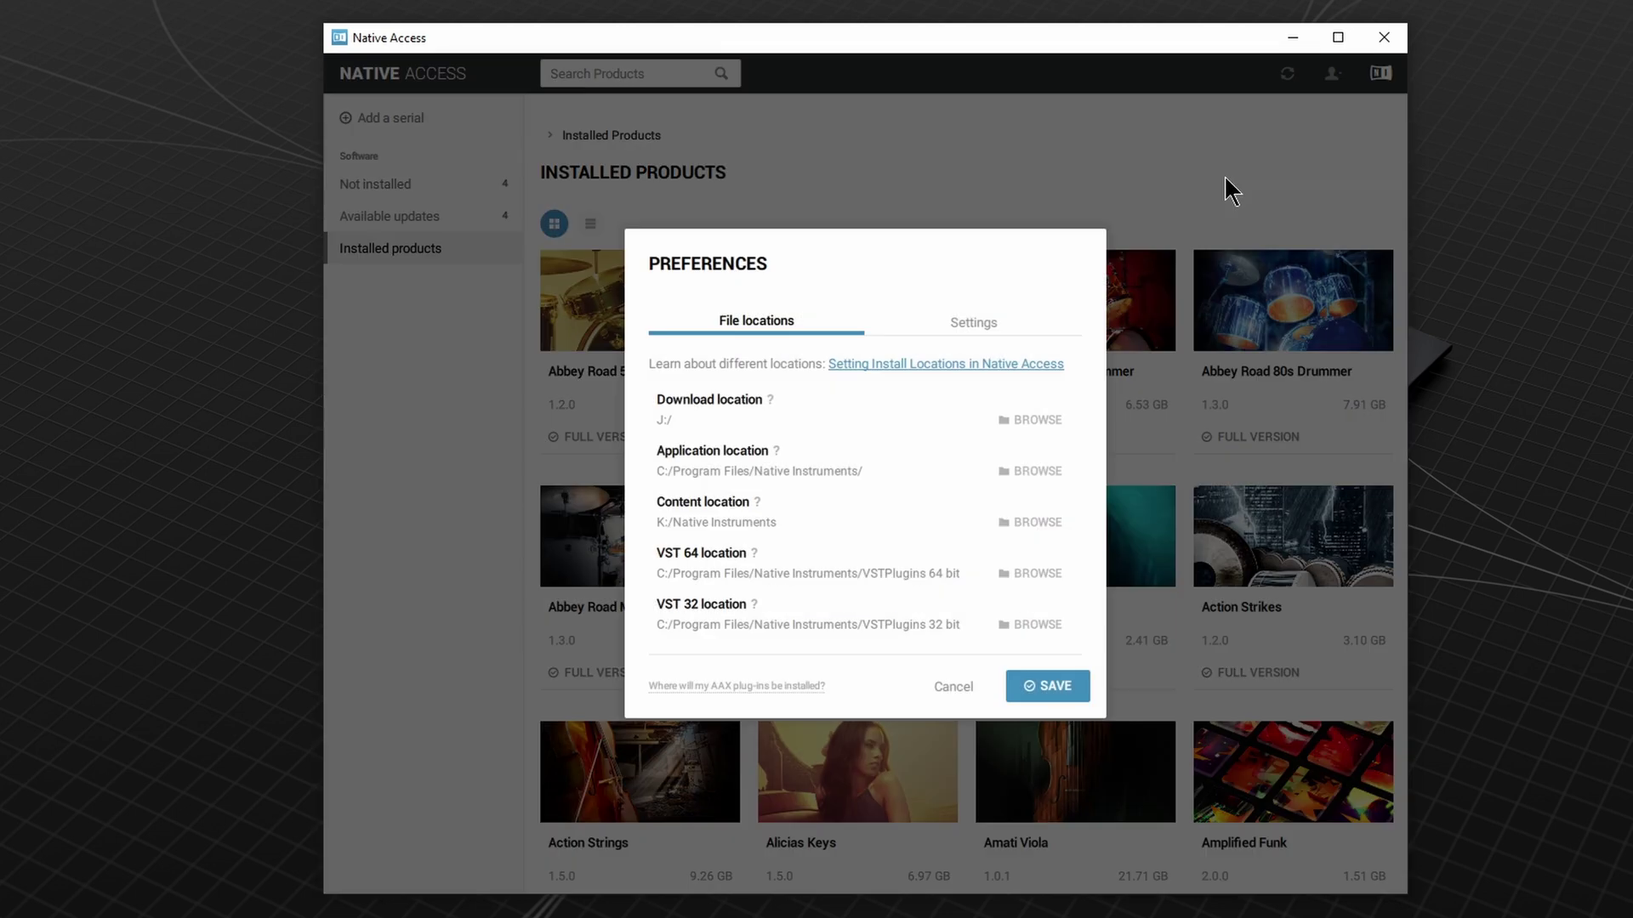
{"action": "left_click", "coordinate": [1045, 420]}
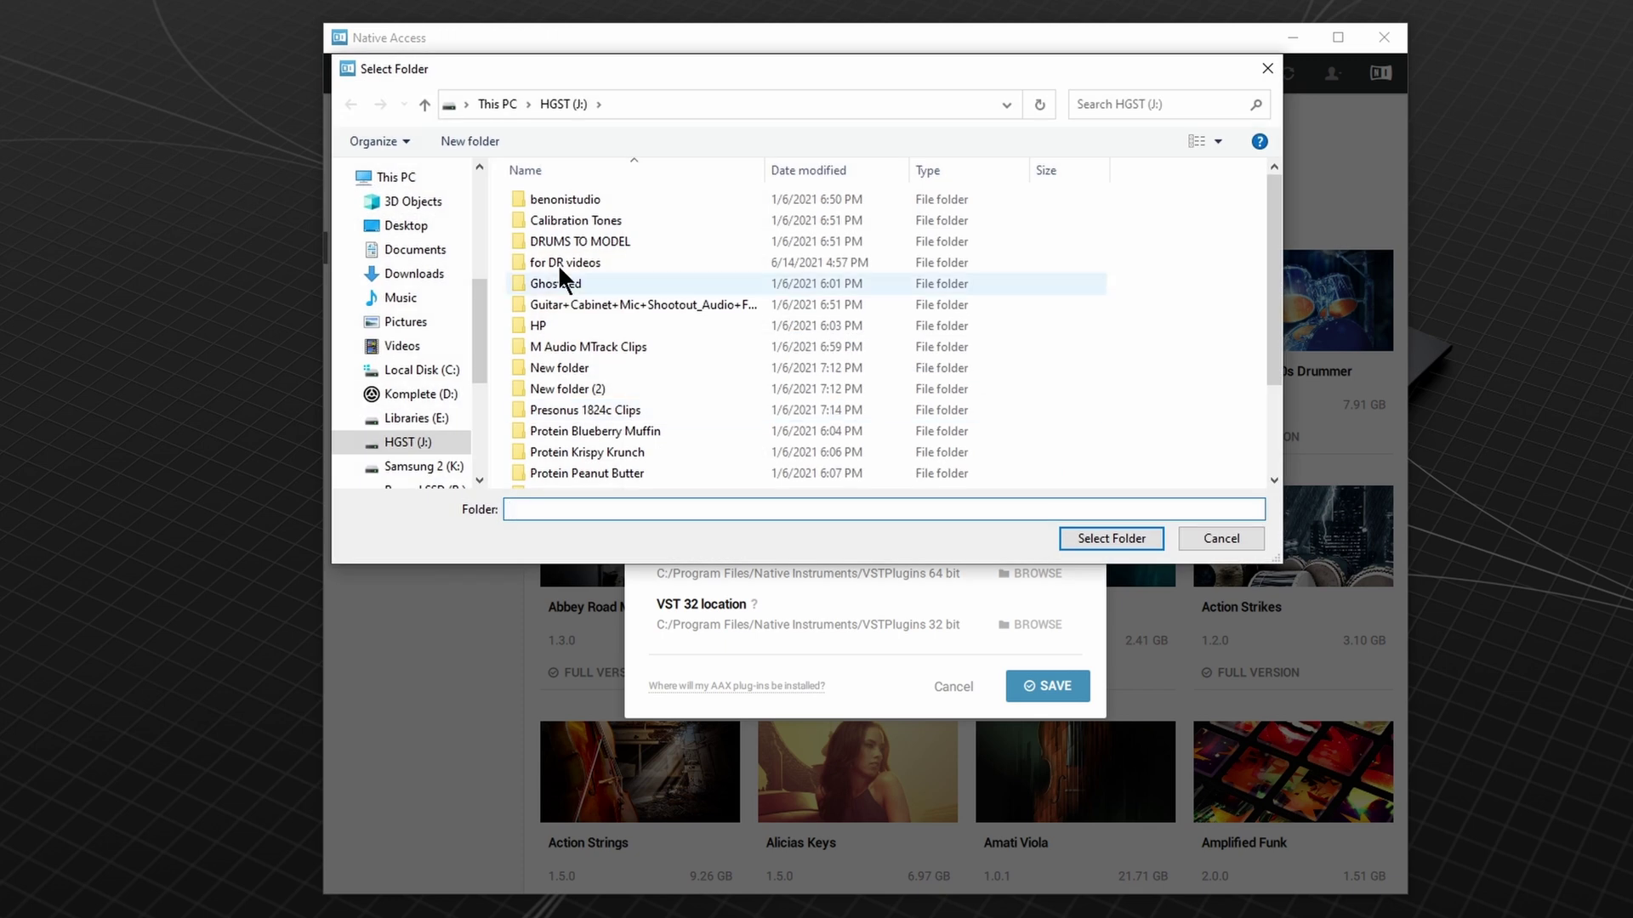
{"action": "left_click", "coordinate": [414, 273]}
{"action": "left_click", "coordinate": [1123, 537]}
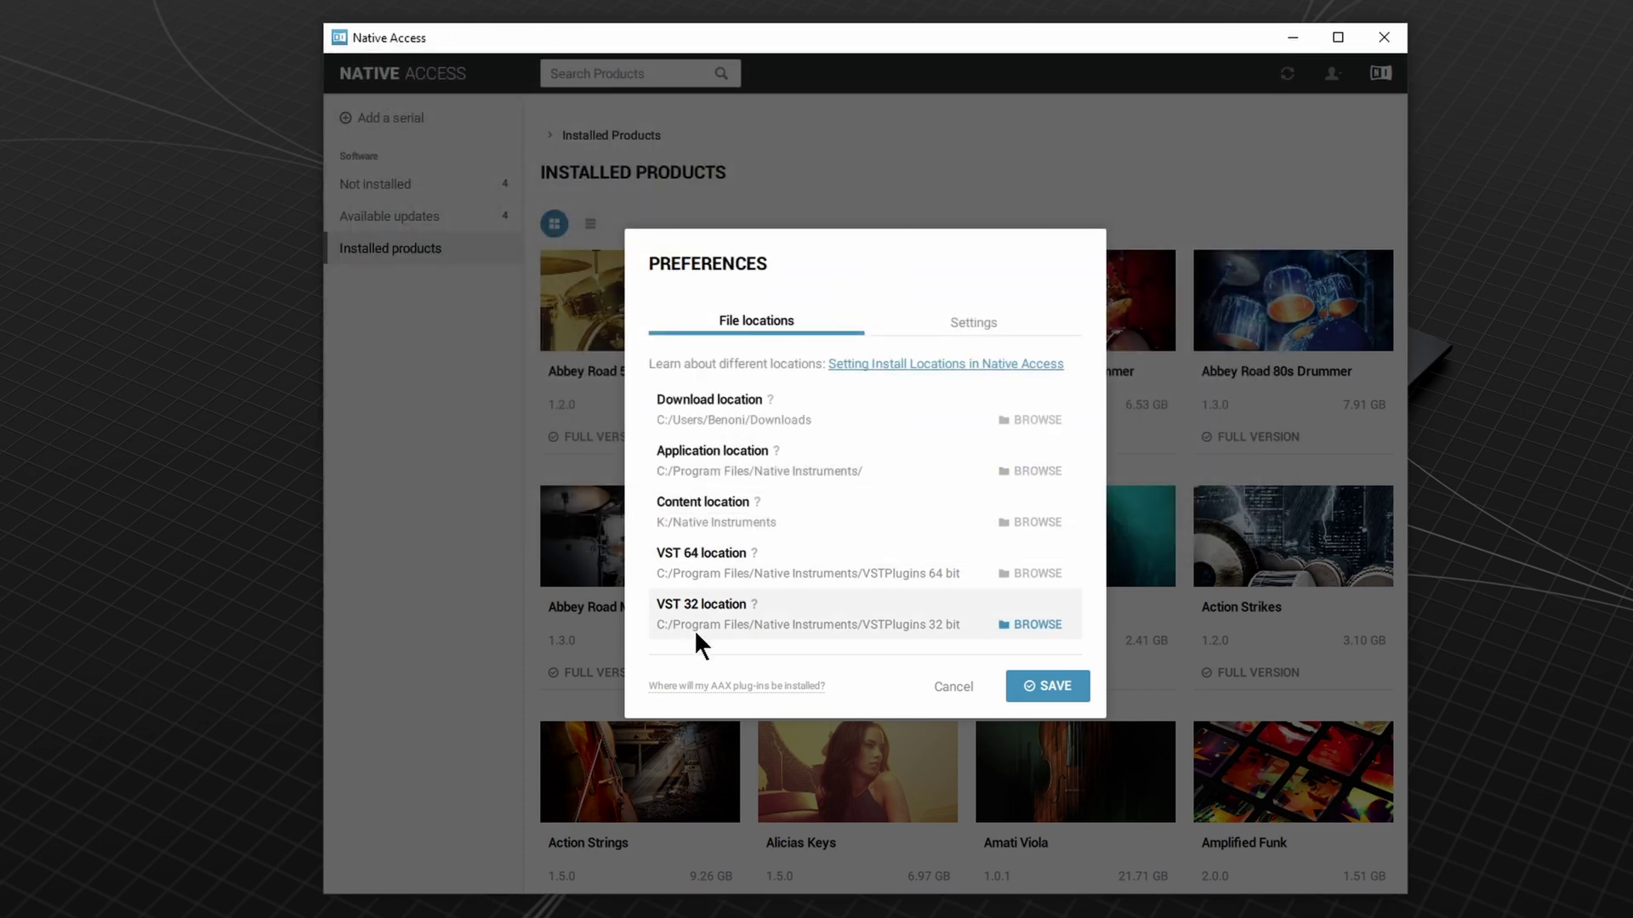
{"action": "left_click", "coordinate": [1041, 688]}
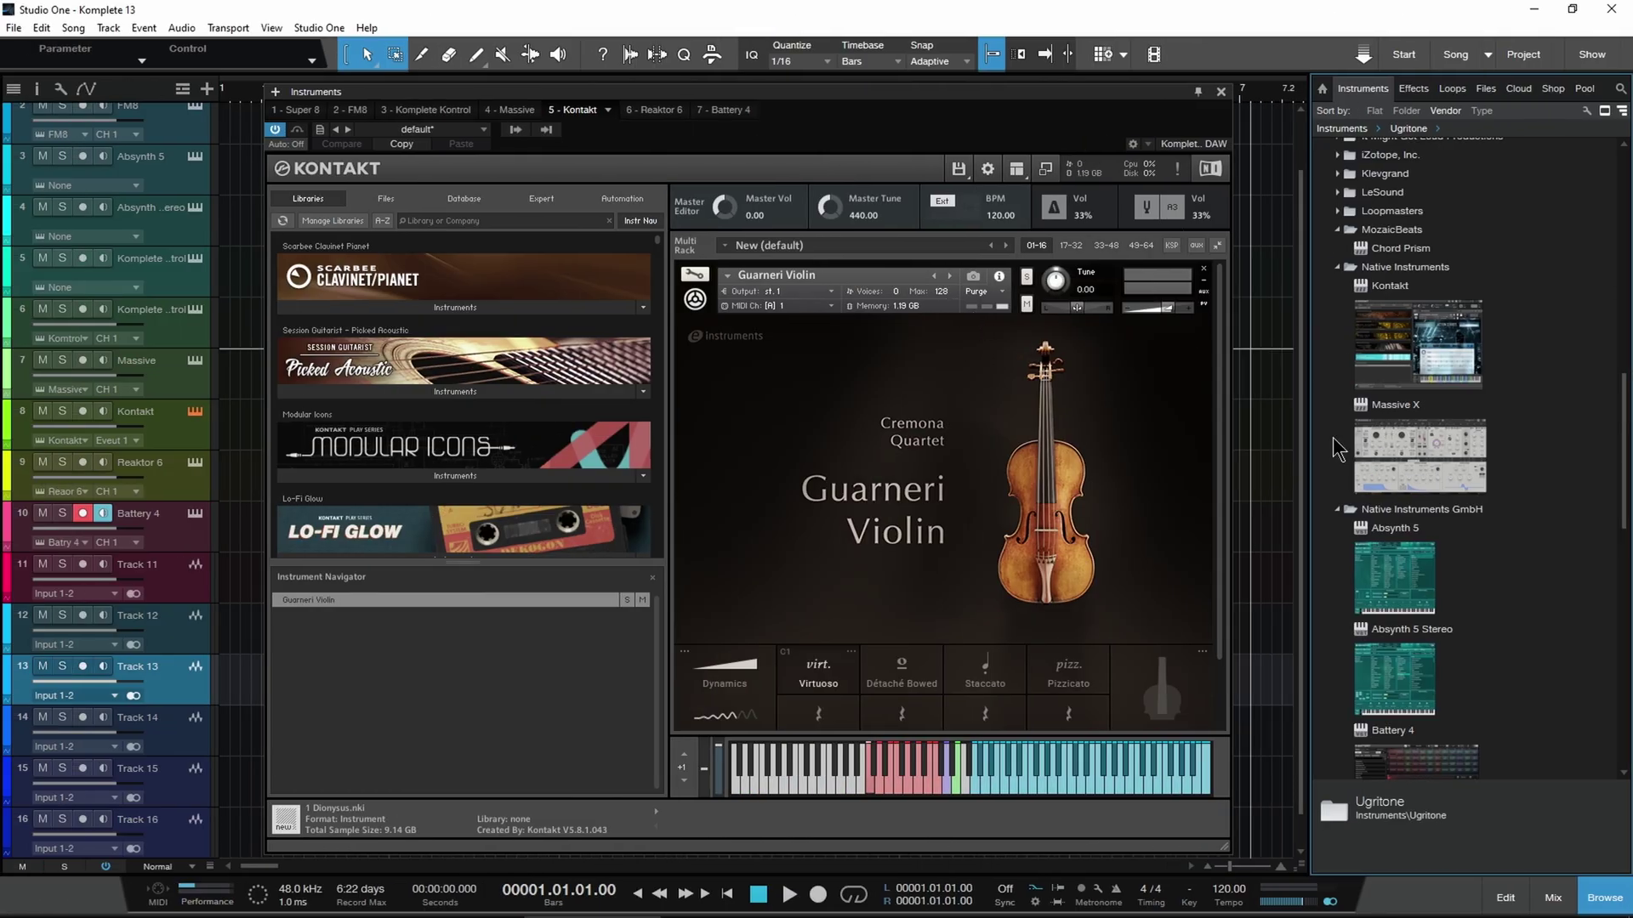
{"action": "scroll", "coordinate": [1340, 449], "scroll_direction": "down", "scroll_amount": 10}
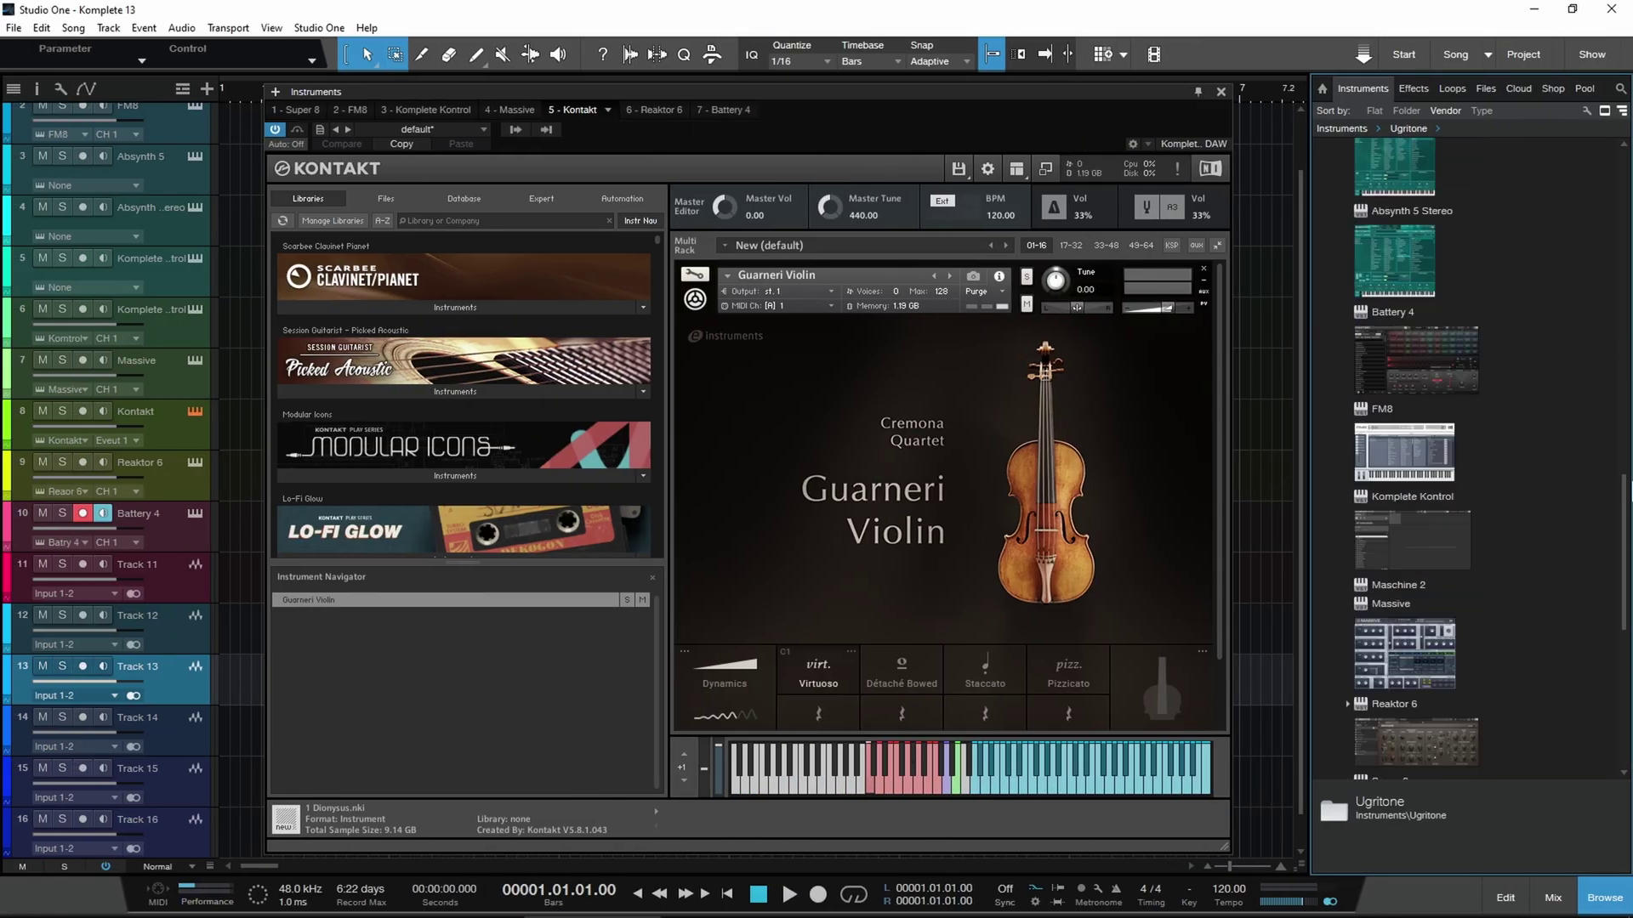
{"action": "left_click", "coordinate": [1414, 88]}
{"action": "scroll", "coordinate": [1627, 225], "scroll_direction": "down", "scroll_amount": 5}
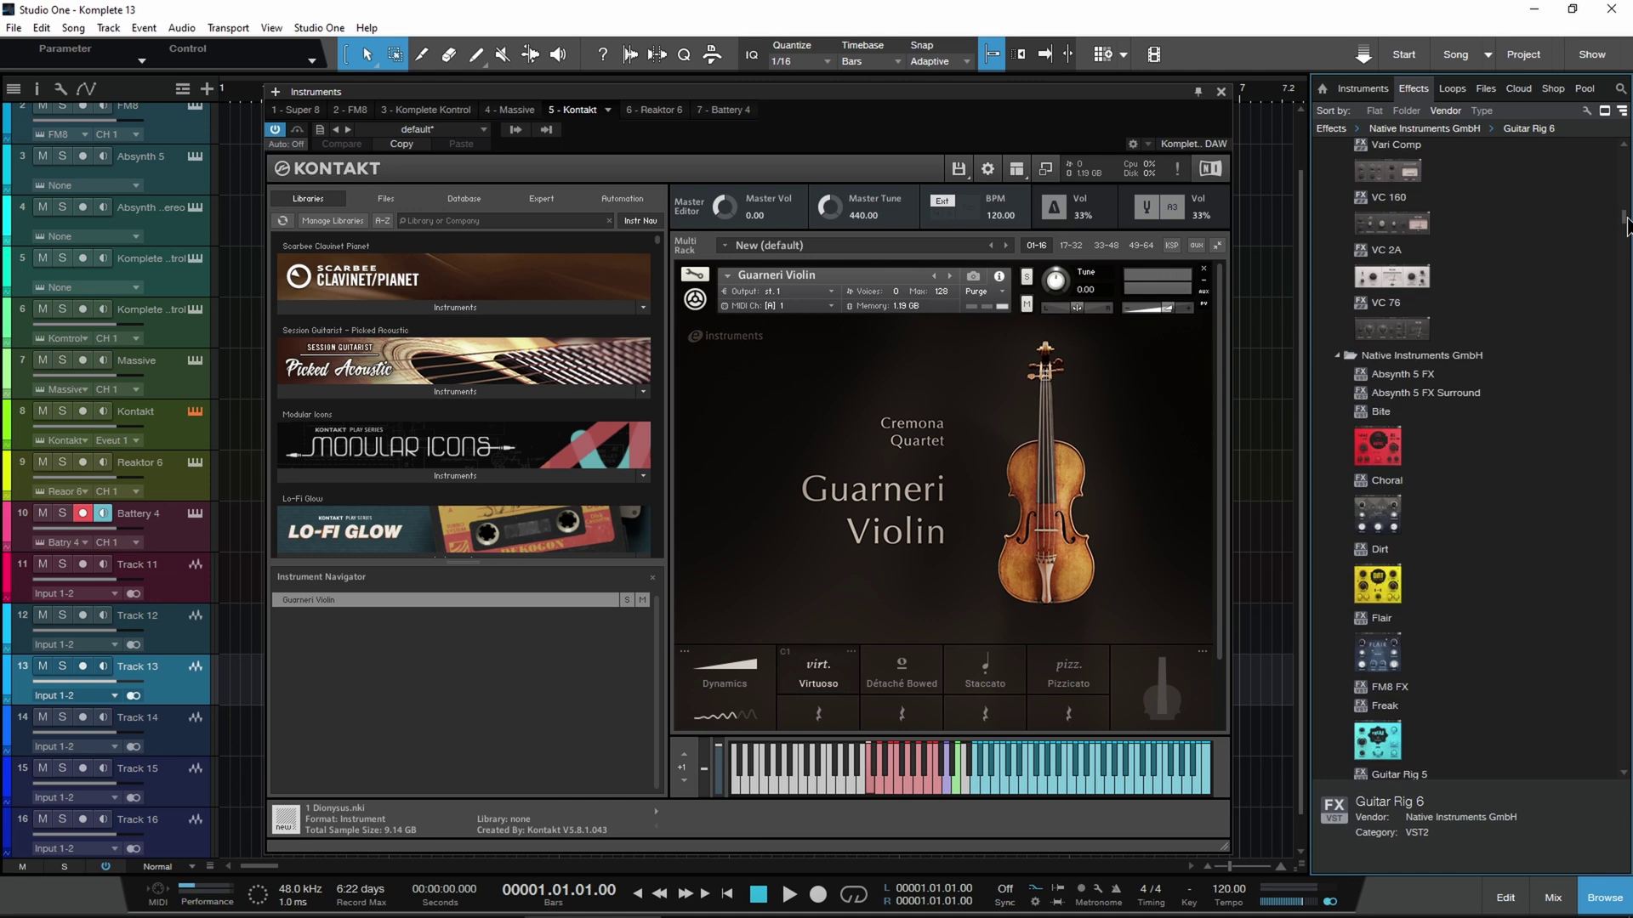
{"action": "scroll", "coordinate": [1627, 225], "scroll_direction": "down", "scroll_amount": 5}
{"action": "scroll", "coordinate": [1627, 225], "scroll_direction": "up", "scroll_amount": 7}
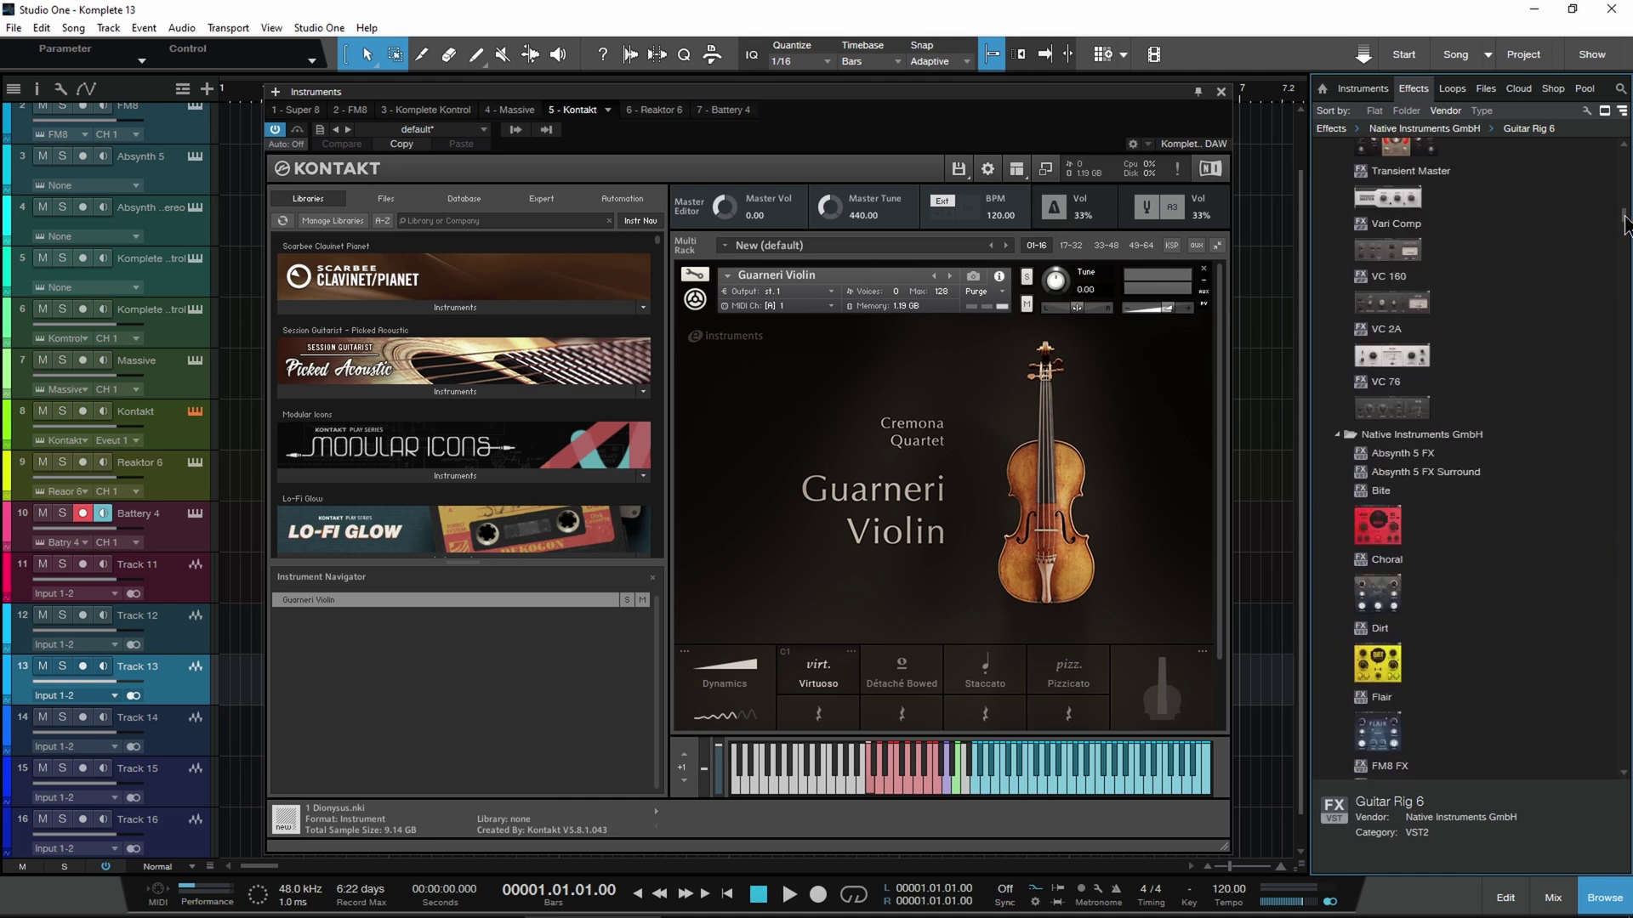
{"action": "scroll", "coordinate": [1627, 226], "scroll_direction": "up", "scroll_amount": 5}
{"action": "left_click", "coordinate": [1344, 92]}
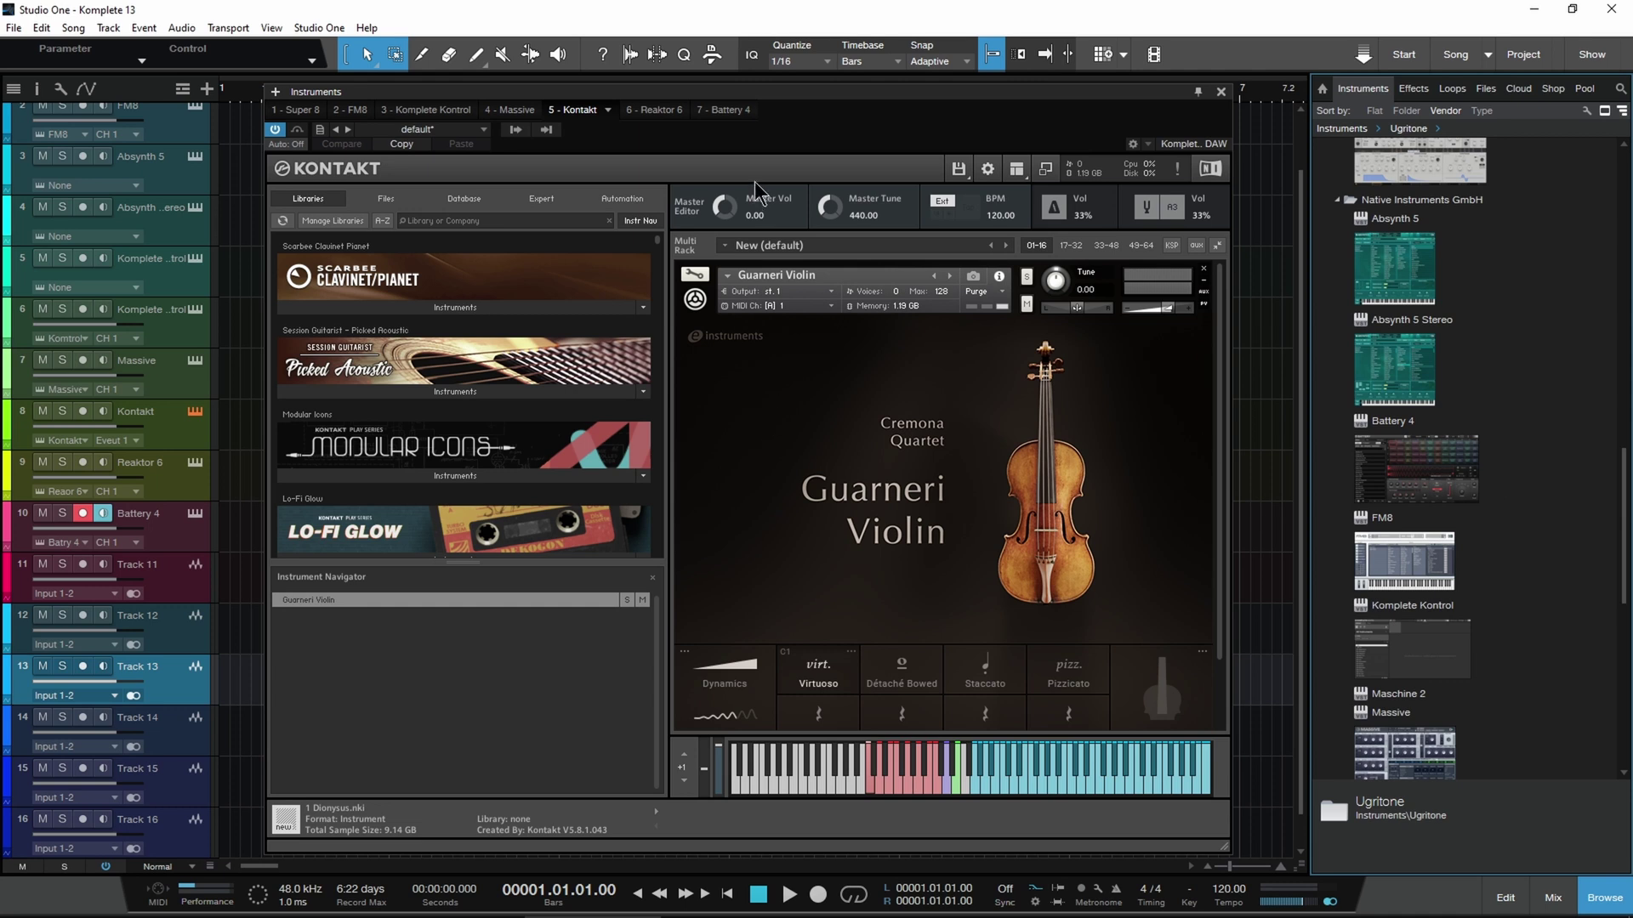
{"action": "mouse_move", "coordinate": [659, 253]}
{"action": "left_mouse_down"}
{"action": "mouse_move", "coordinate": [661, 377]}
{"action": "mouse_move", "coordinate": [666, 223]}
{"action": "left_mouse_up"}
Add a Kontakt instrument track loaded with Action Strikes - Ensemble.nki.
{"action": "left_click", "coordinate": [652, 110]}
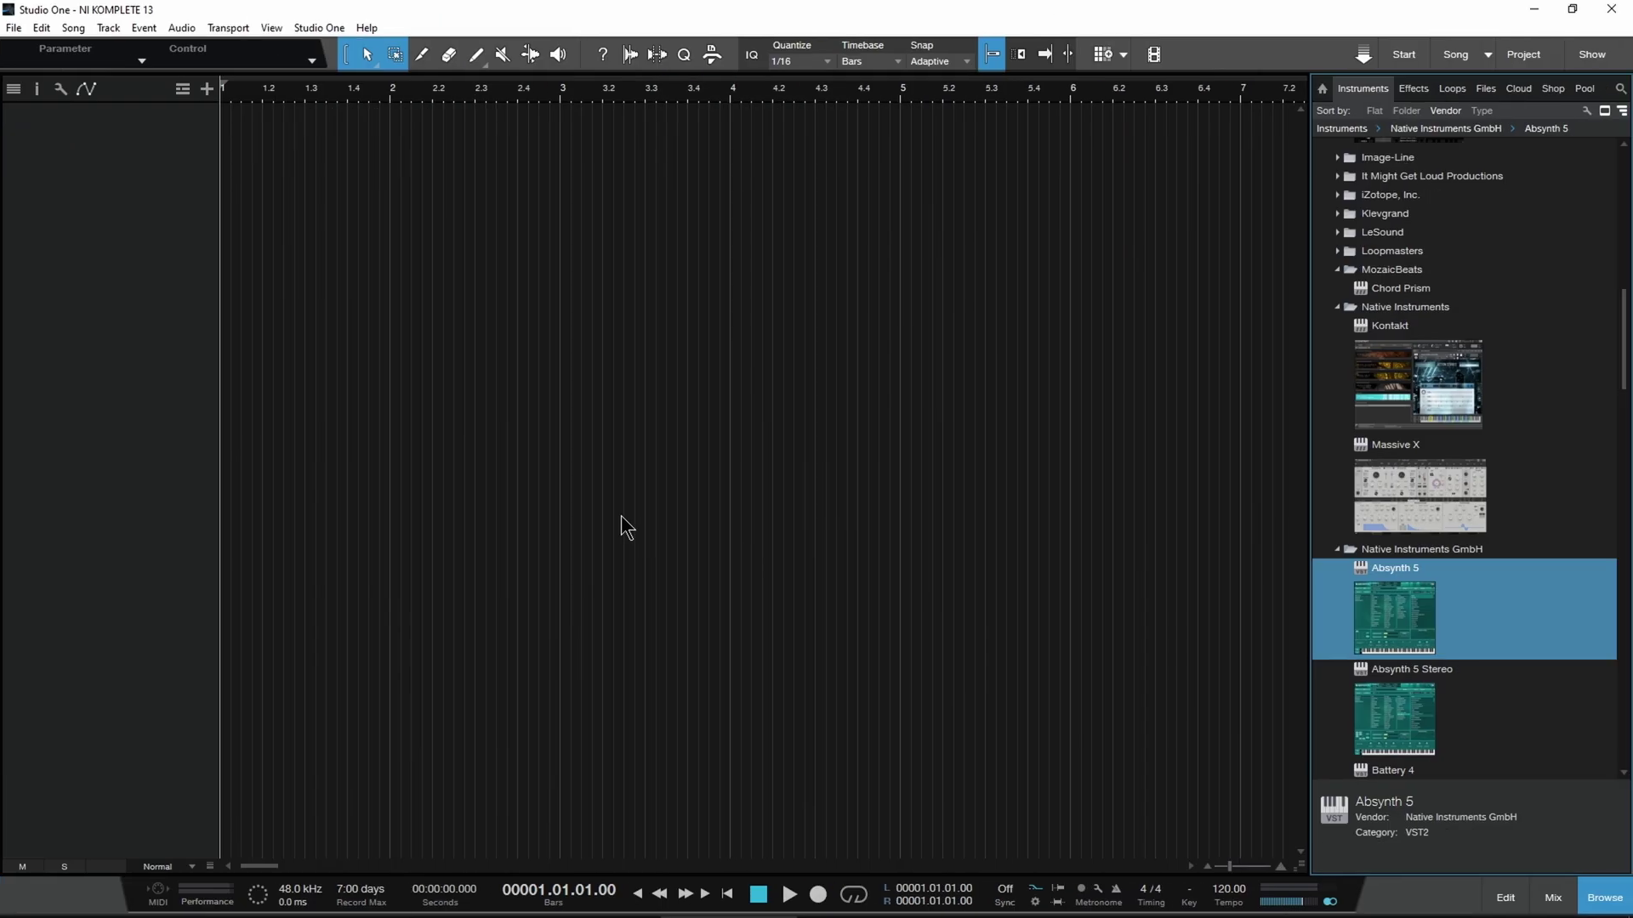
{"action": "left_click_drag", "start_coordinate": [1342, 405], "coordinate": [165, 233]}
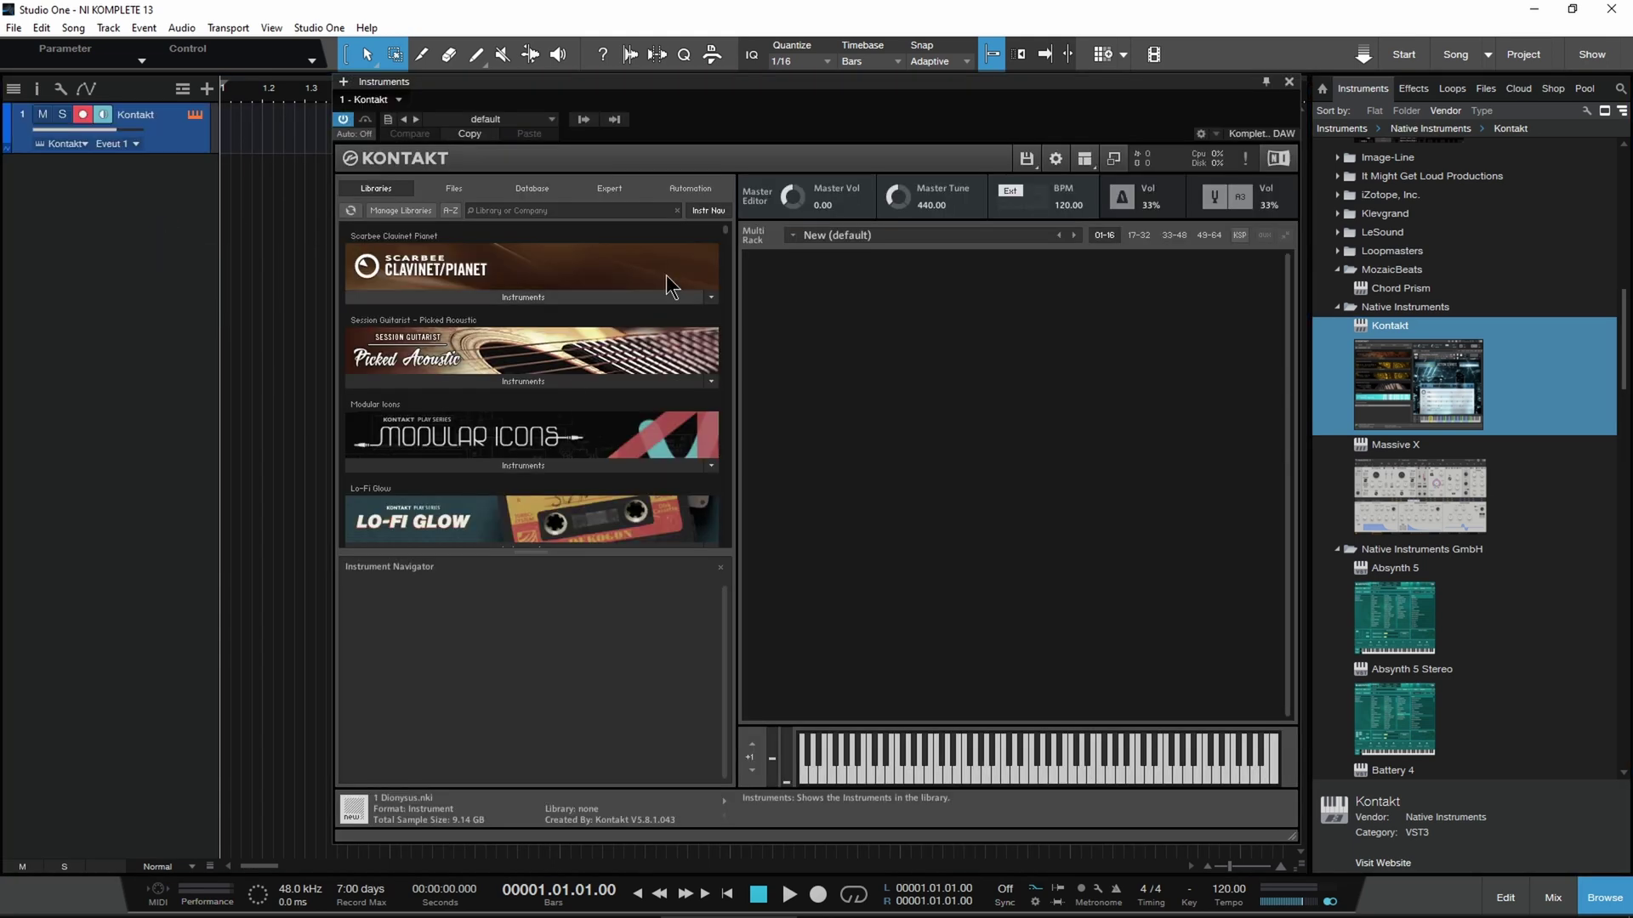
{"action": "left_click_drag", "start_coordinate": [725, 238], "coordinate": [727, 388]}
{"action": "left_click", "coordinate": [598, 378]}
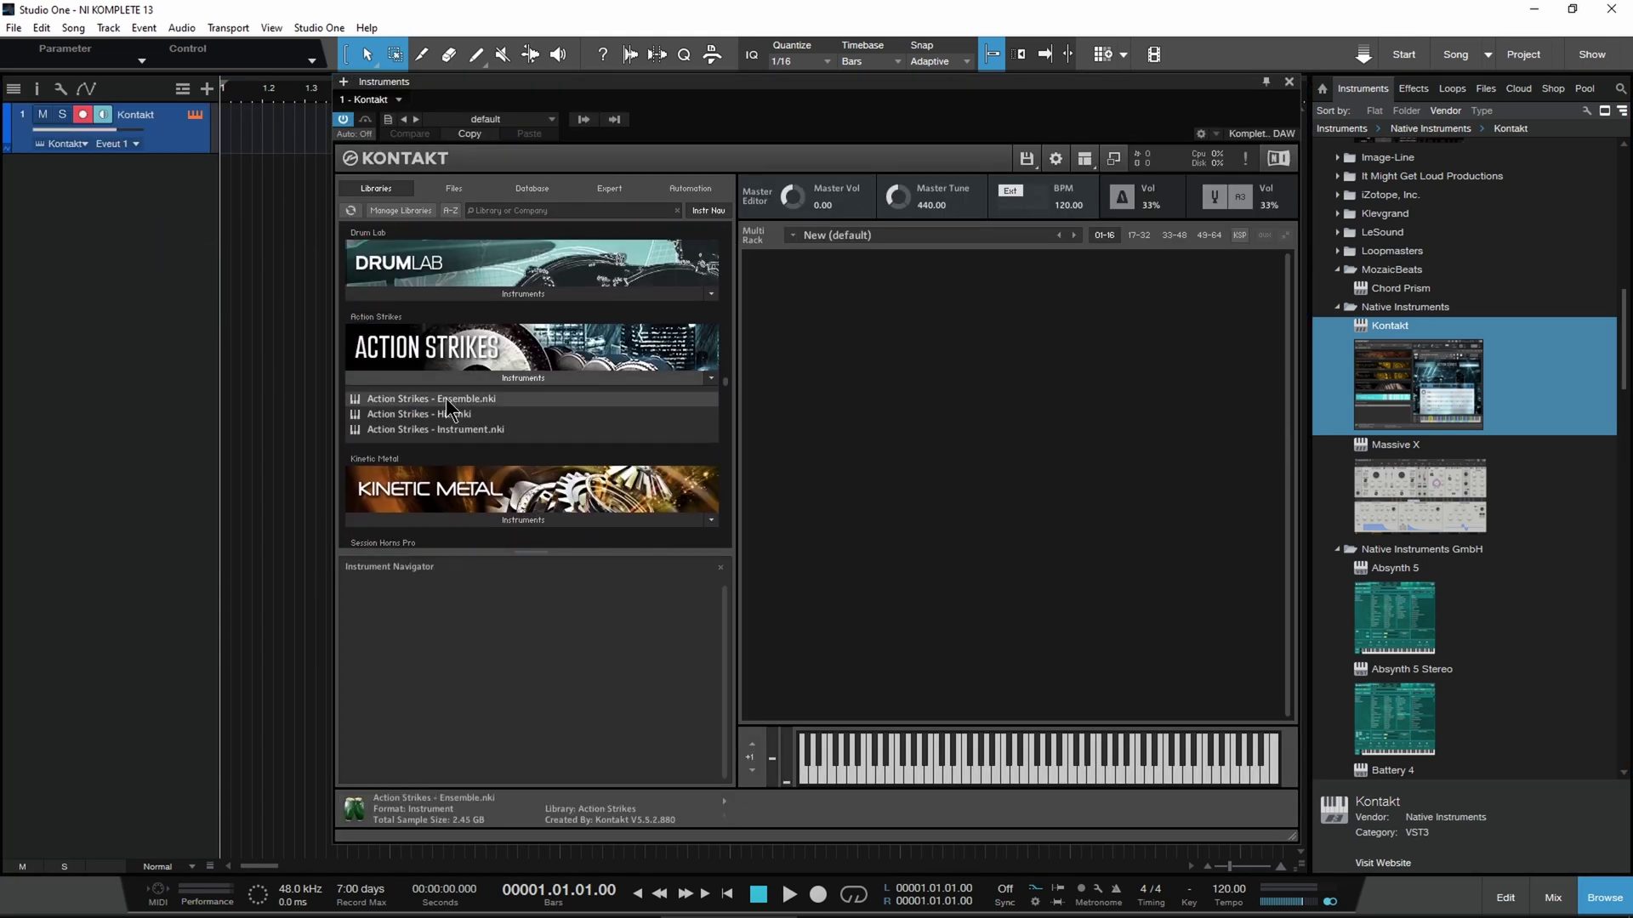
{"action": "double_click", "coordinate": [447, 399]}
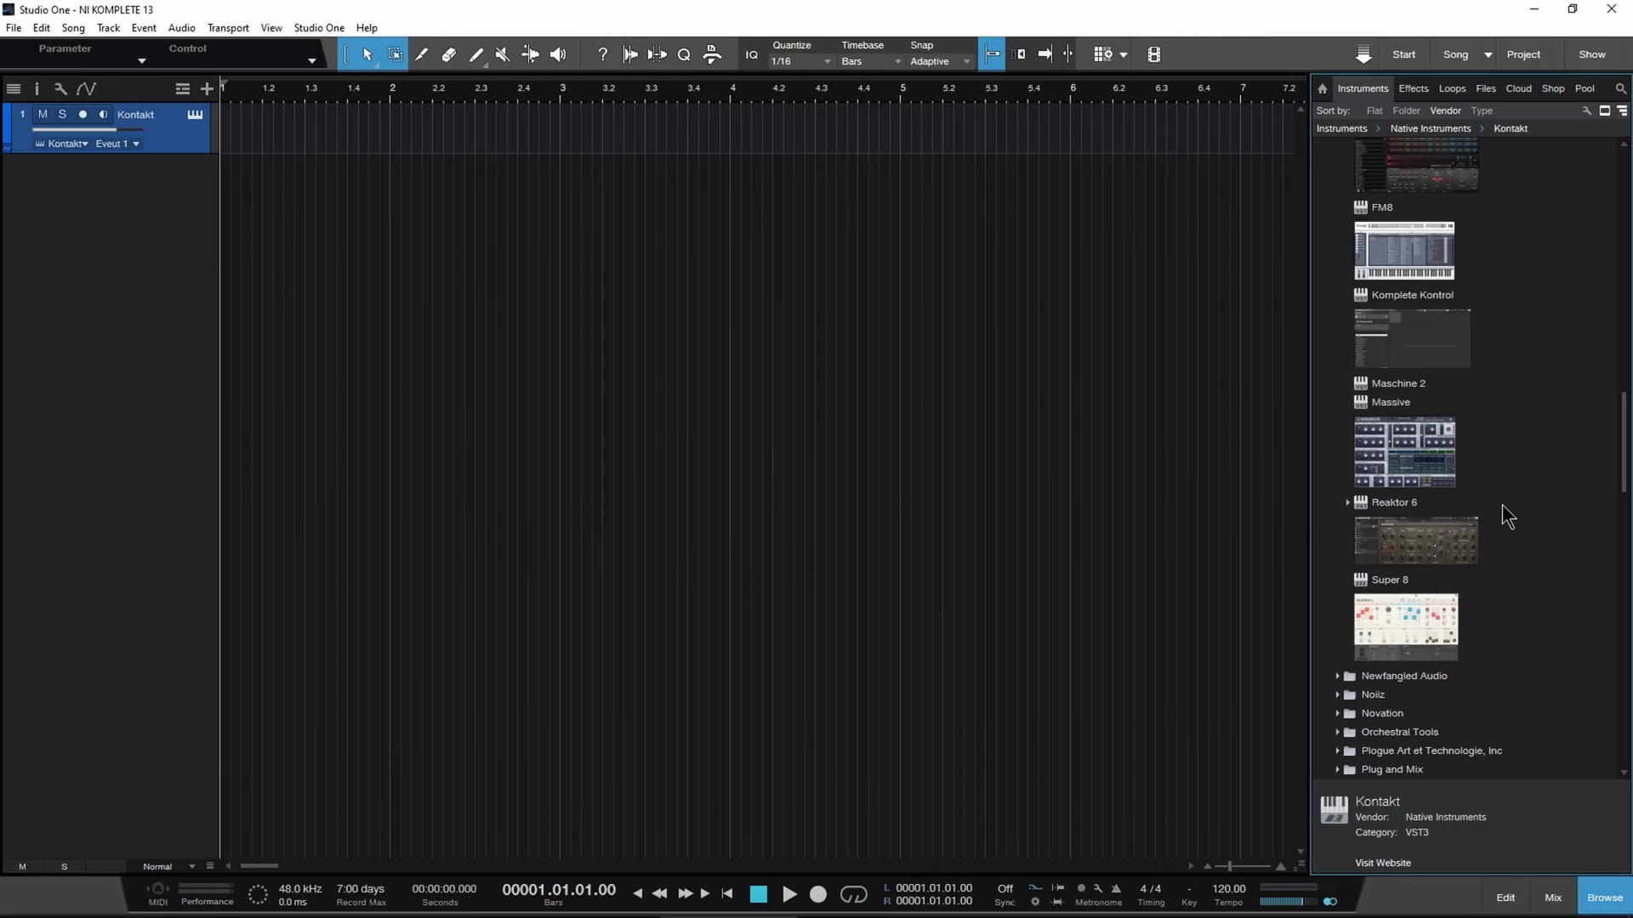
Add a Reaktor 6 track loaded with the Rounds.ens ensemble and answer the Kontour save prompt.
{"action": "left_click_drag", "start_coordinate": [1505, 514], "coordinate": [228, 469]}
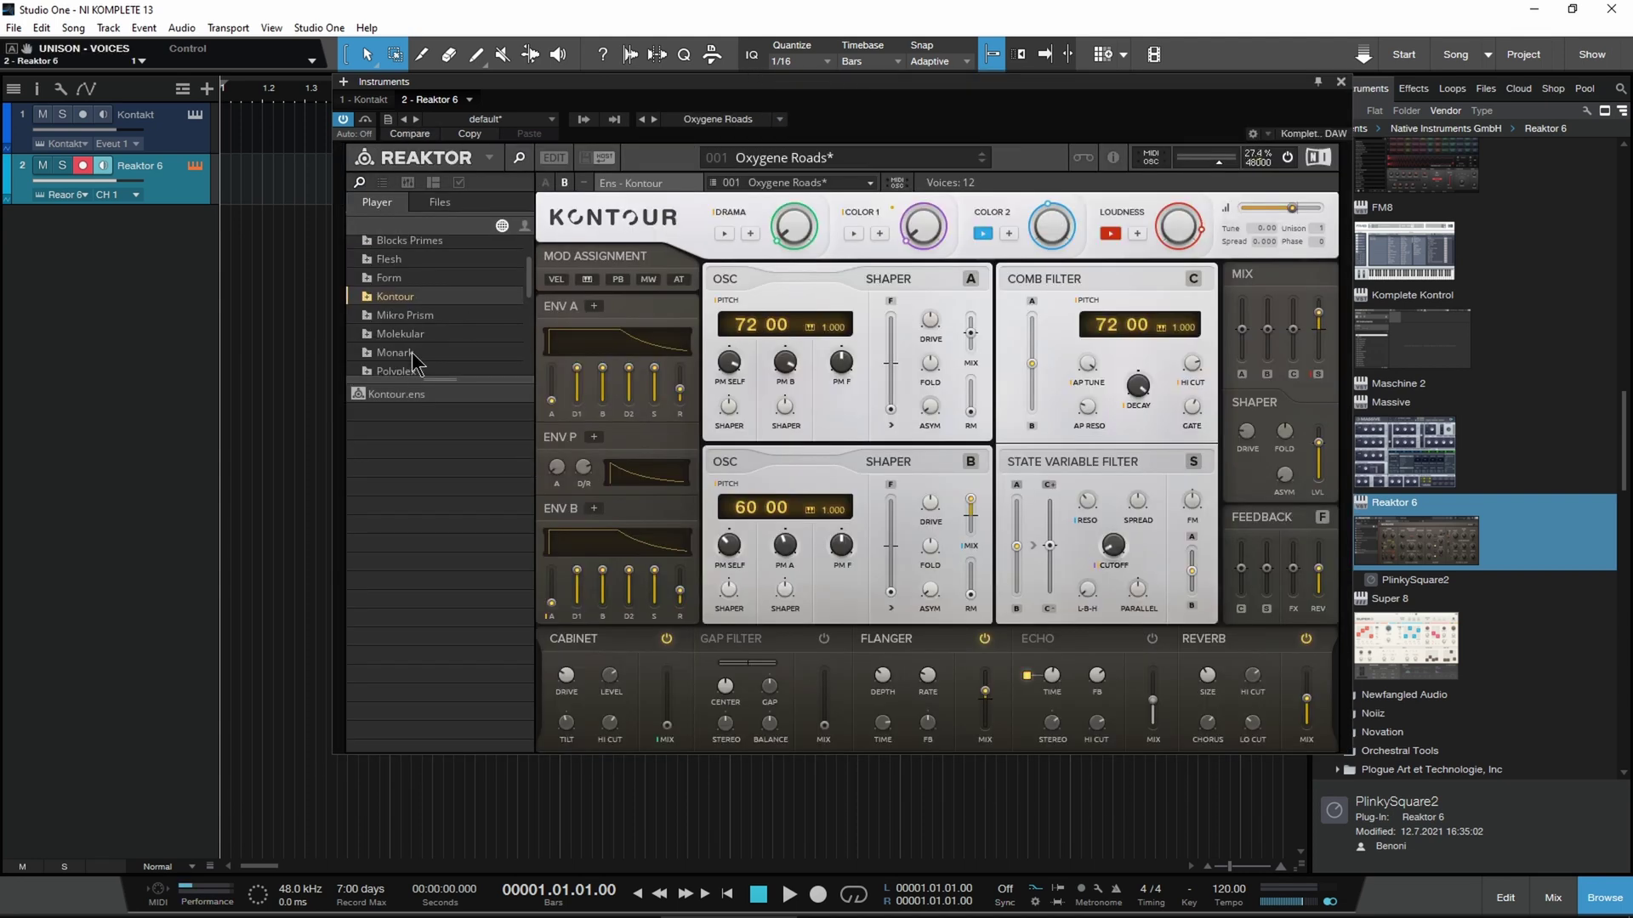
{"action": "scroll", "coordinate": [414, 365], "scroll_direction": "down", "scroll_amount": 2}
{"action": "left_click", "coordinate": [394, 371]}
{"action": "double_click", "coordinate": [395, 491]}
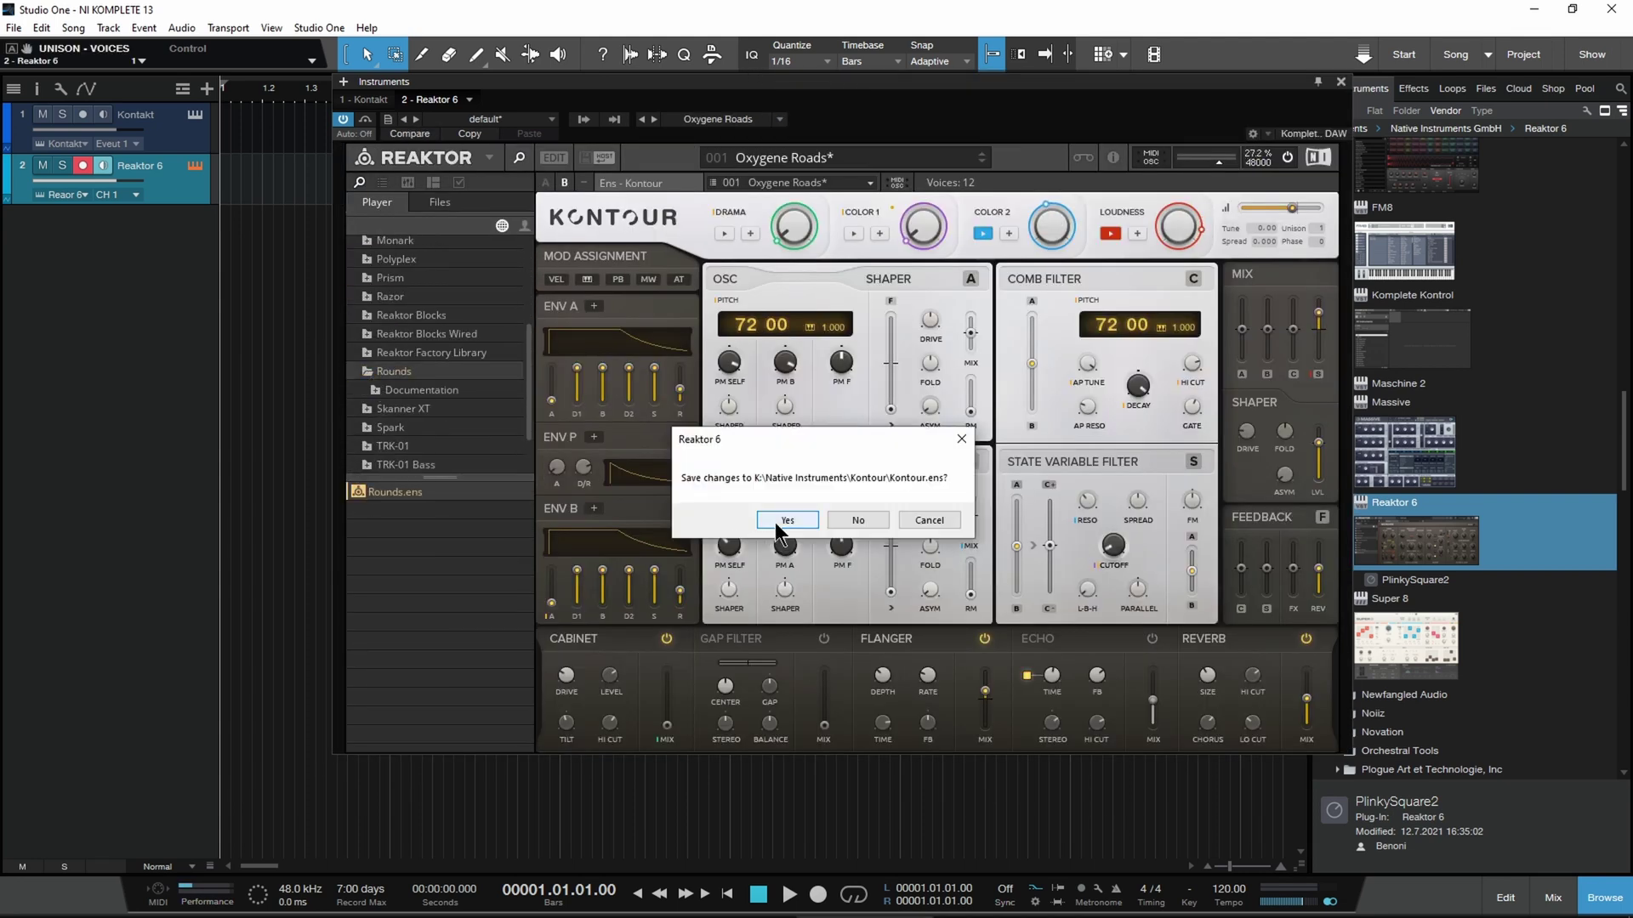
{"action": "left_click", "coordinate": [778, 522]}
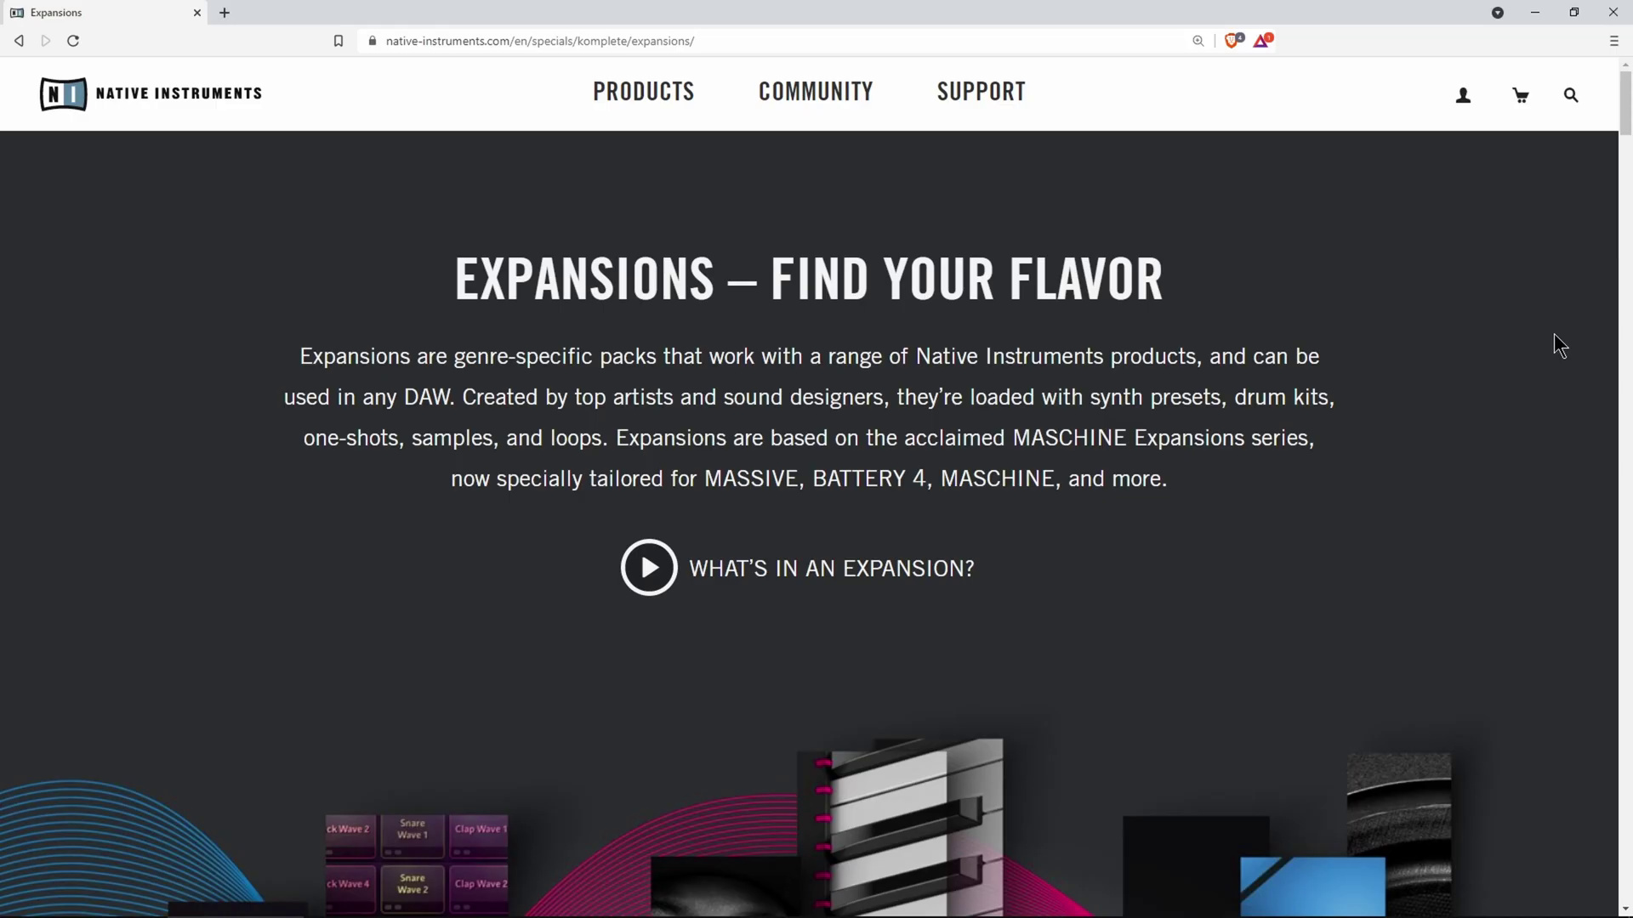
{"action": "scroll", "coordinate": [1554, 333], "scroll_direction": "down", "scroll_amount": 10}
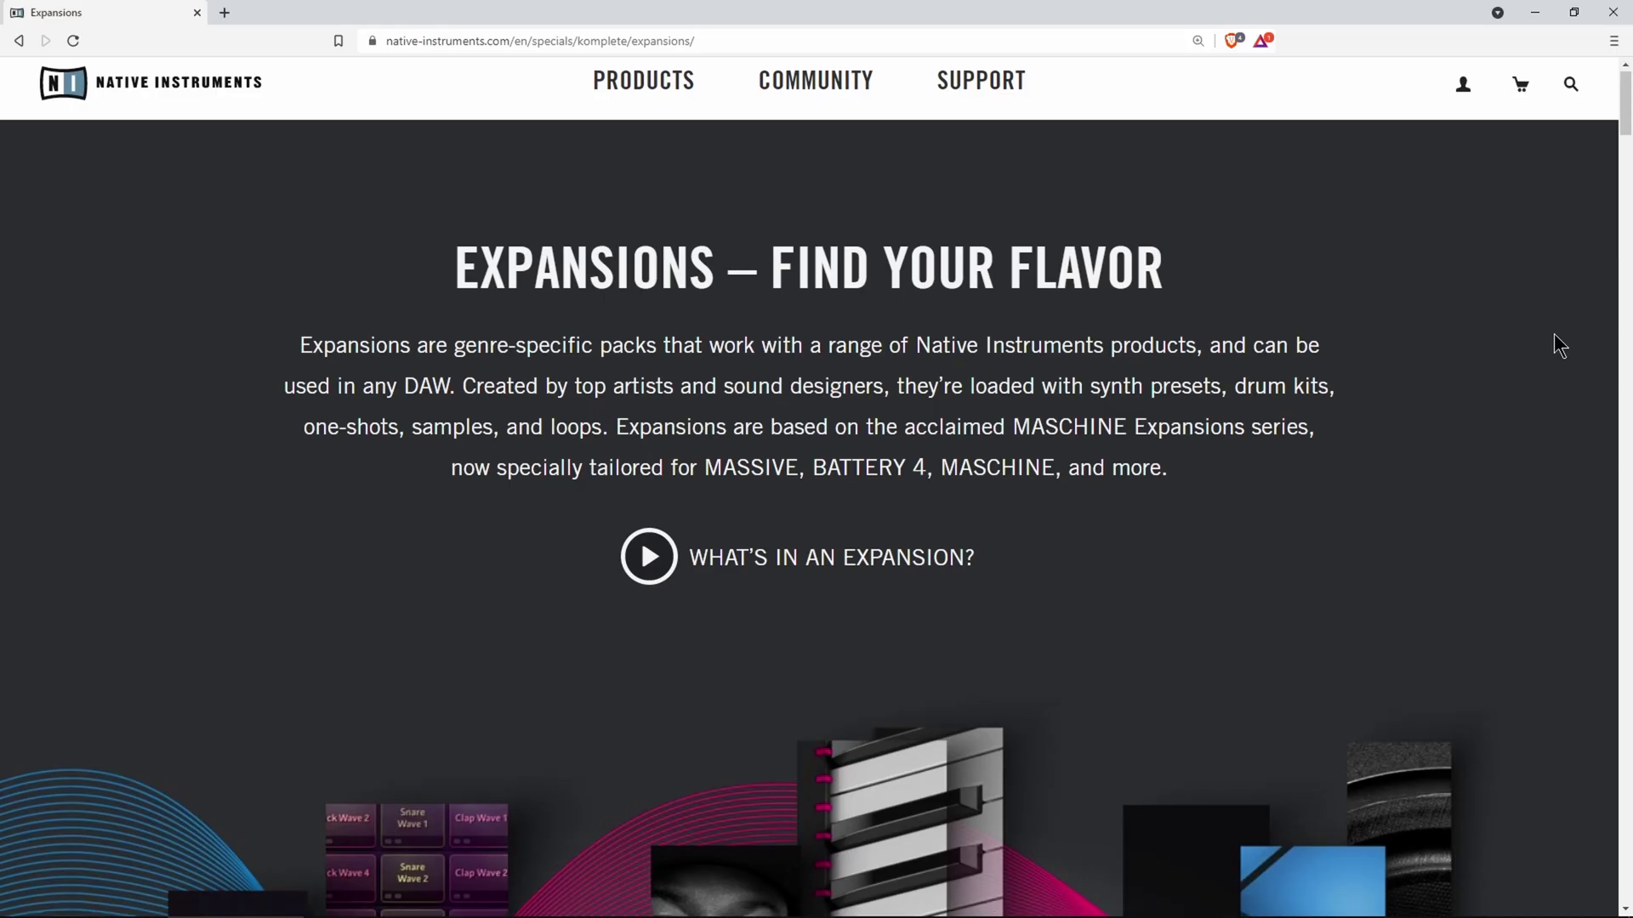
{"action": "scroll", "coordinate": [1553, 333], "scroll_direction": "down", "scroll_amount": 20}
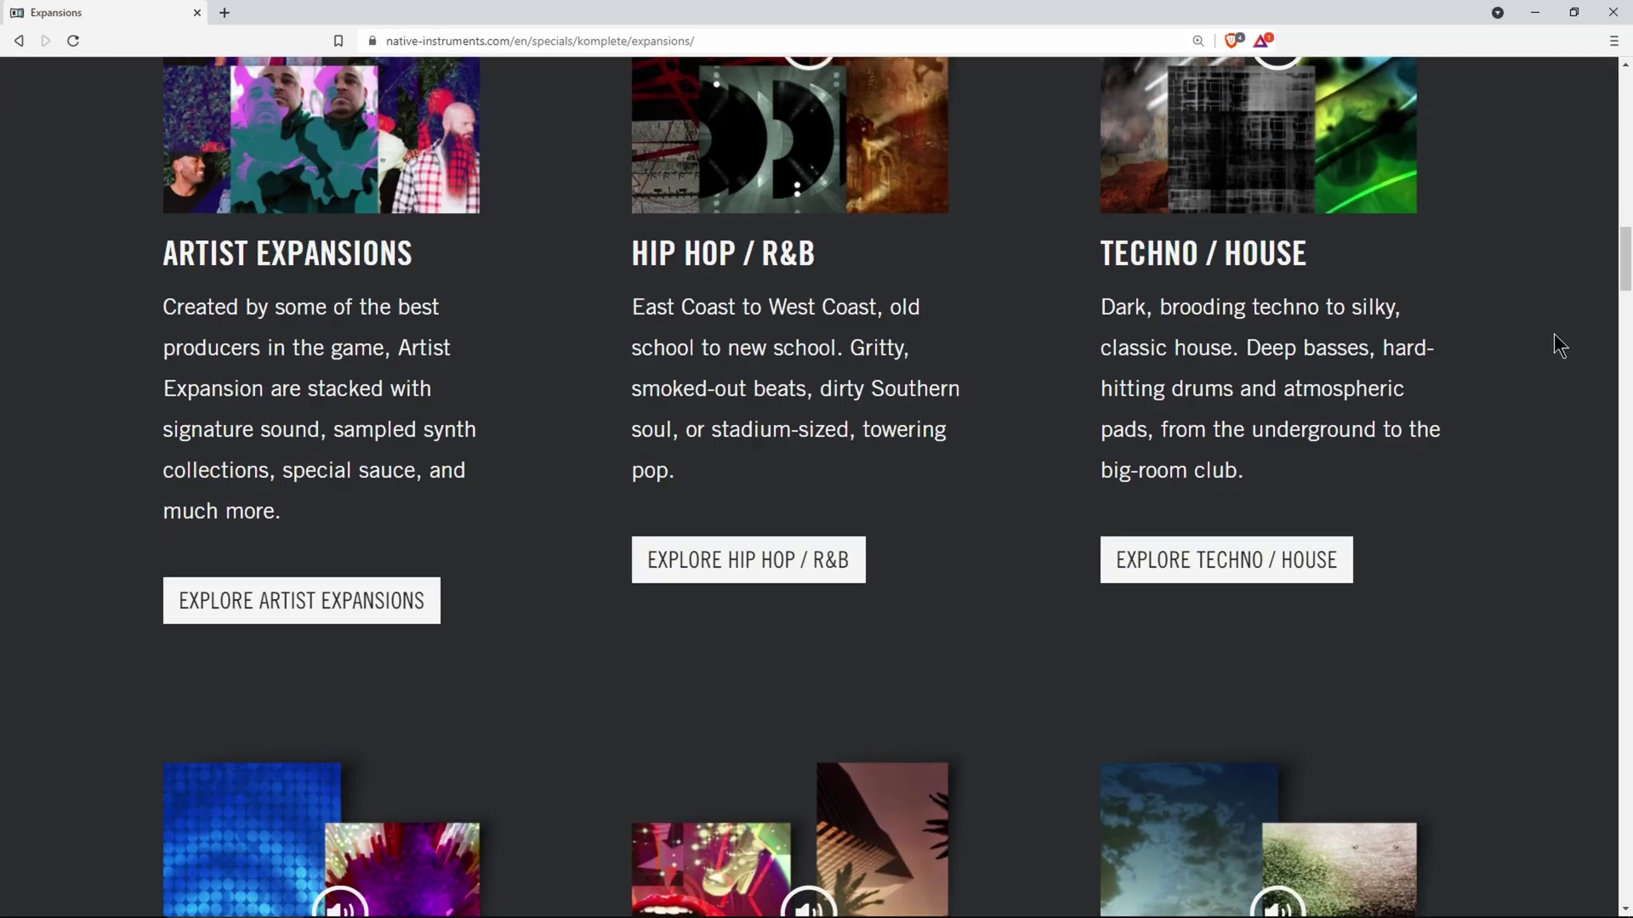
{"action": "scroll", "coordinate": [1554, 333], "scroll_direction": "down", "scroll_amount": 16}
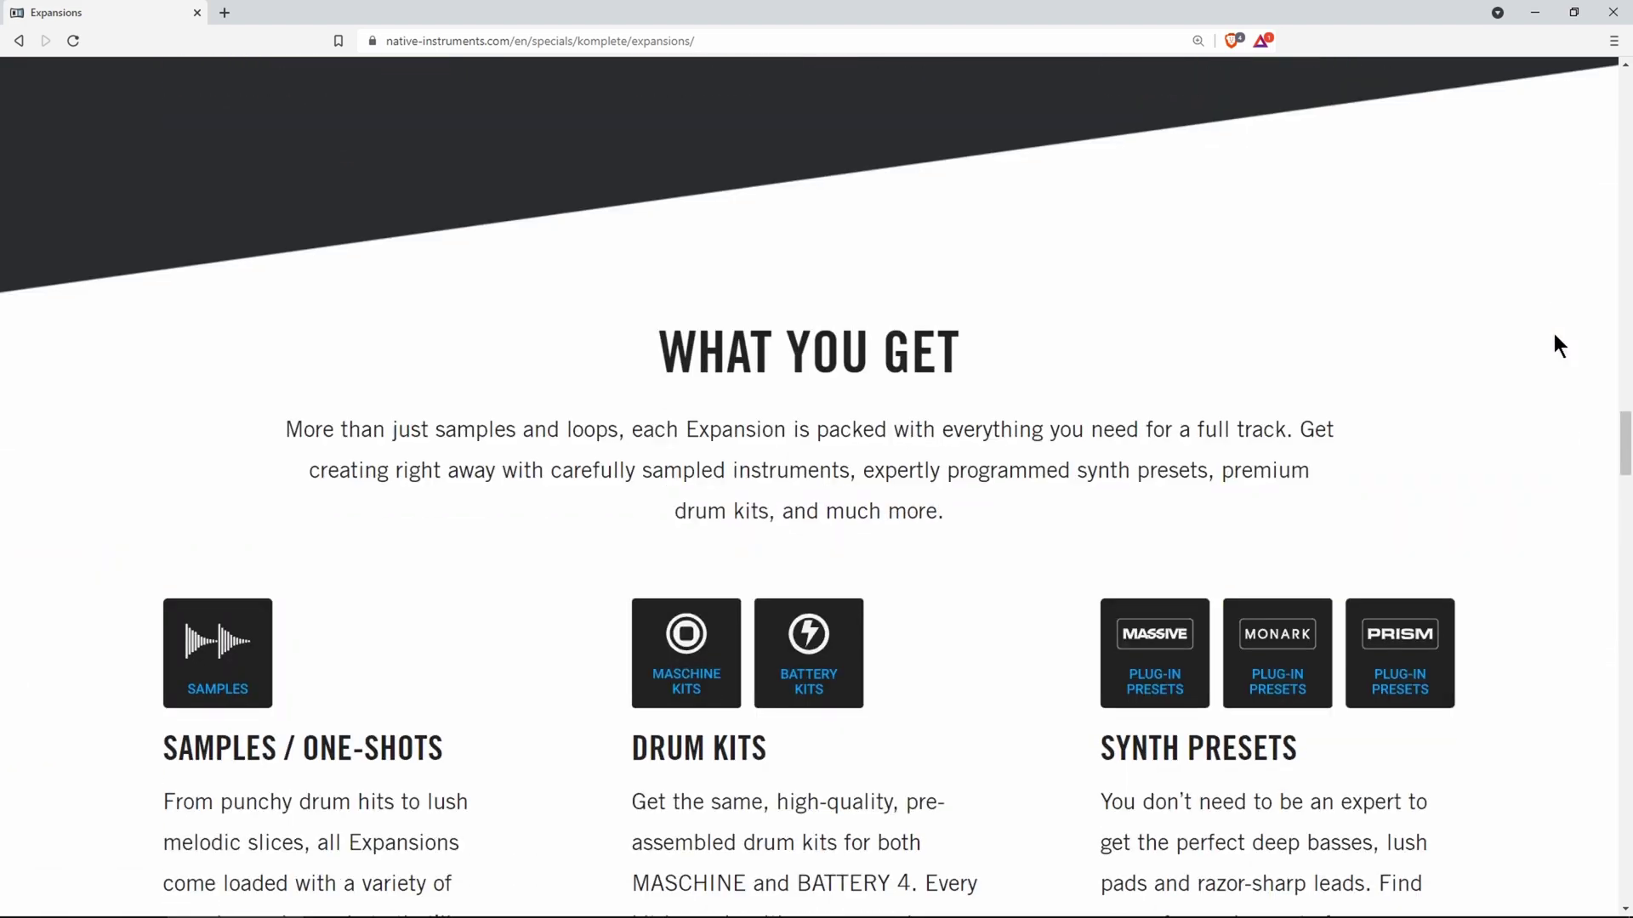
{"action": "scroll", "coordinate": [1554, 334], "scroll_direction": "down", "scroll_amount": 3}
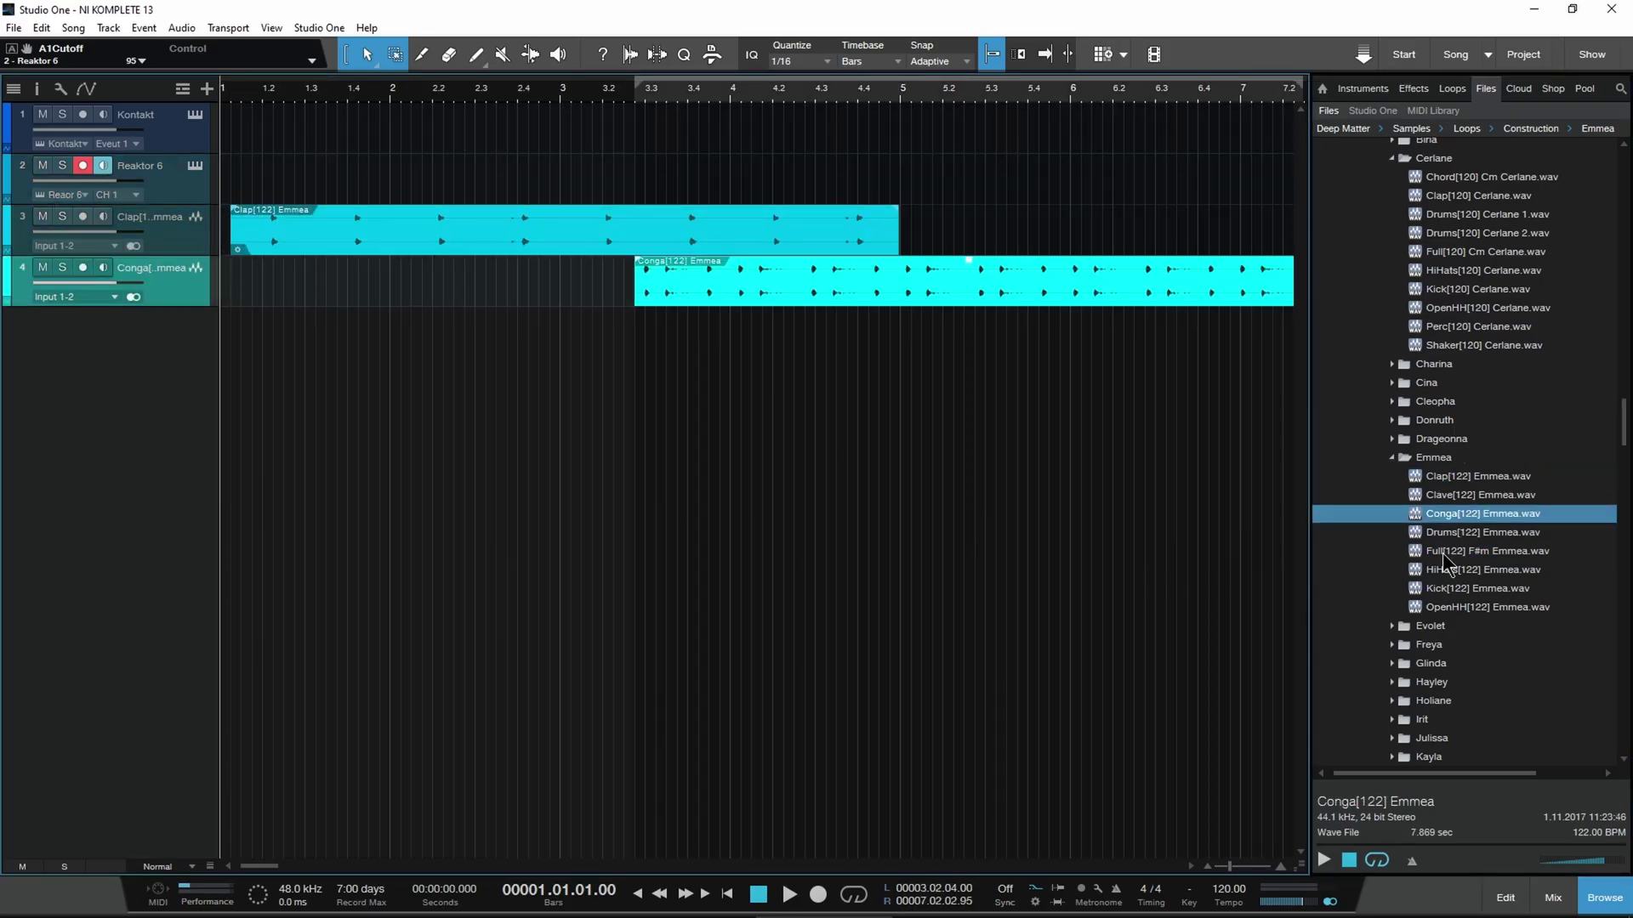
Place Full[122] F#m Emmea.wav at bar 1 as a new track and play the loops.
{"action": "left_click_drag", "start_coordinate": [1443, 555], "coordinate": [121, 327]}
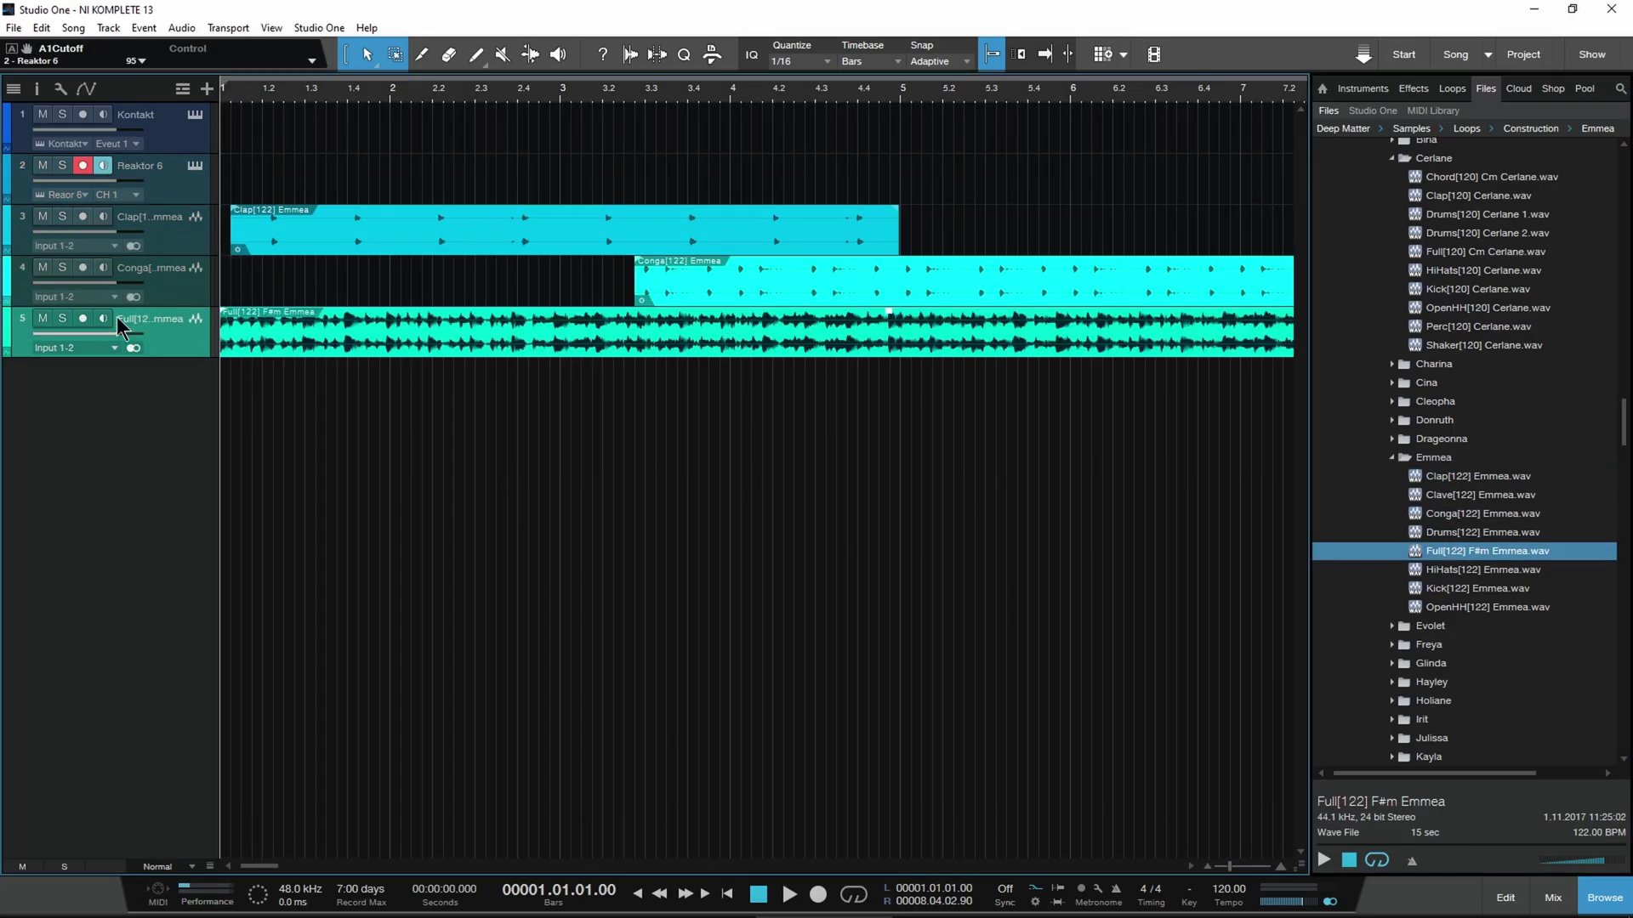
{"action": "key", "text": "space"}
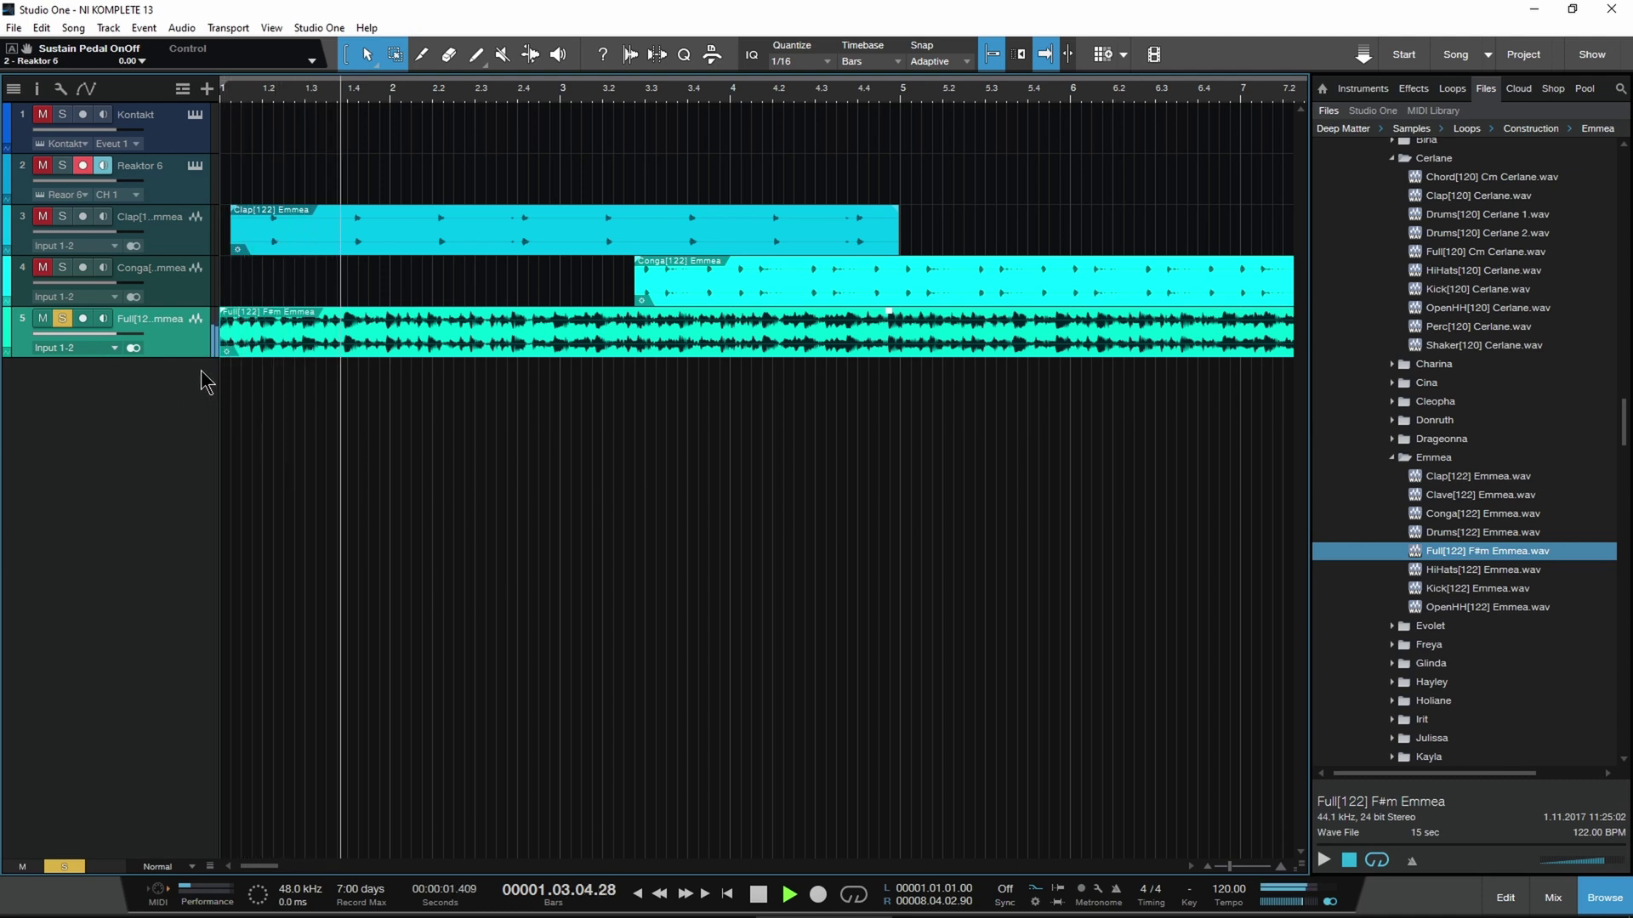